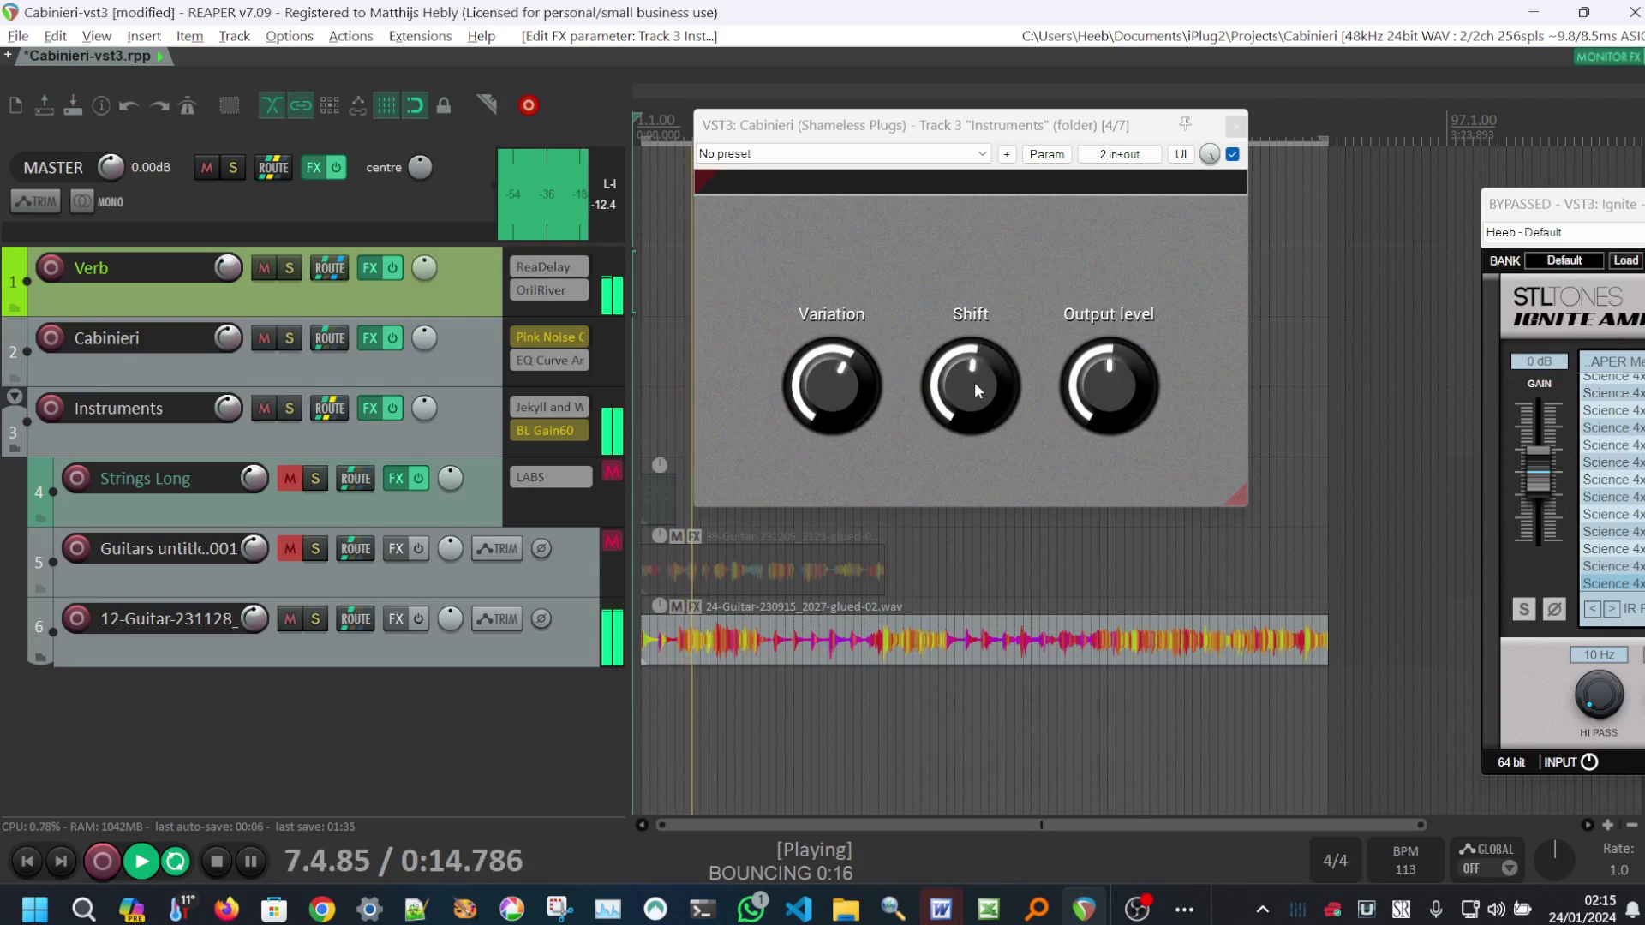
- Lower Cabinieri's Variation to about 10:30 on the dial, sweep Shift around its centre, and compare the sound with the plug-in bypassed
{"action": "scroll", "coordinate": [832, 375], "scroll_direction": "down", "scroll_amount": 6}
{"action": "left_click_drag", "start_coordinate": [986, 384], "coordinate": [985, 446]}
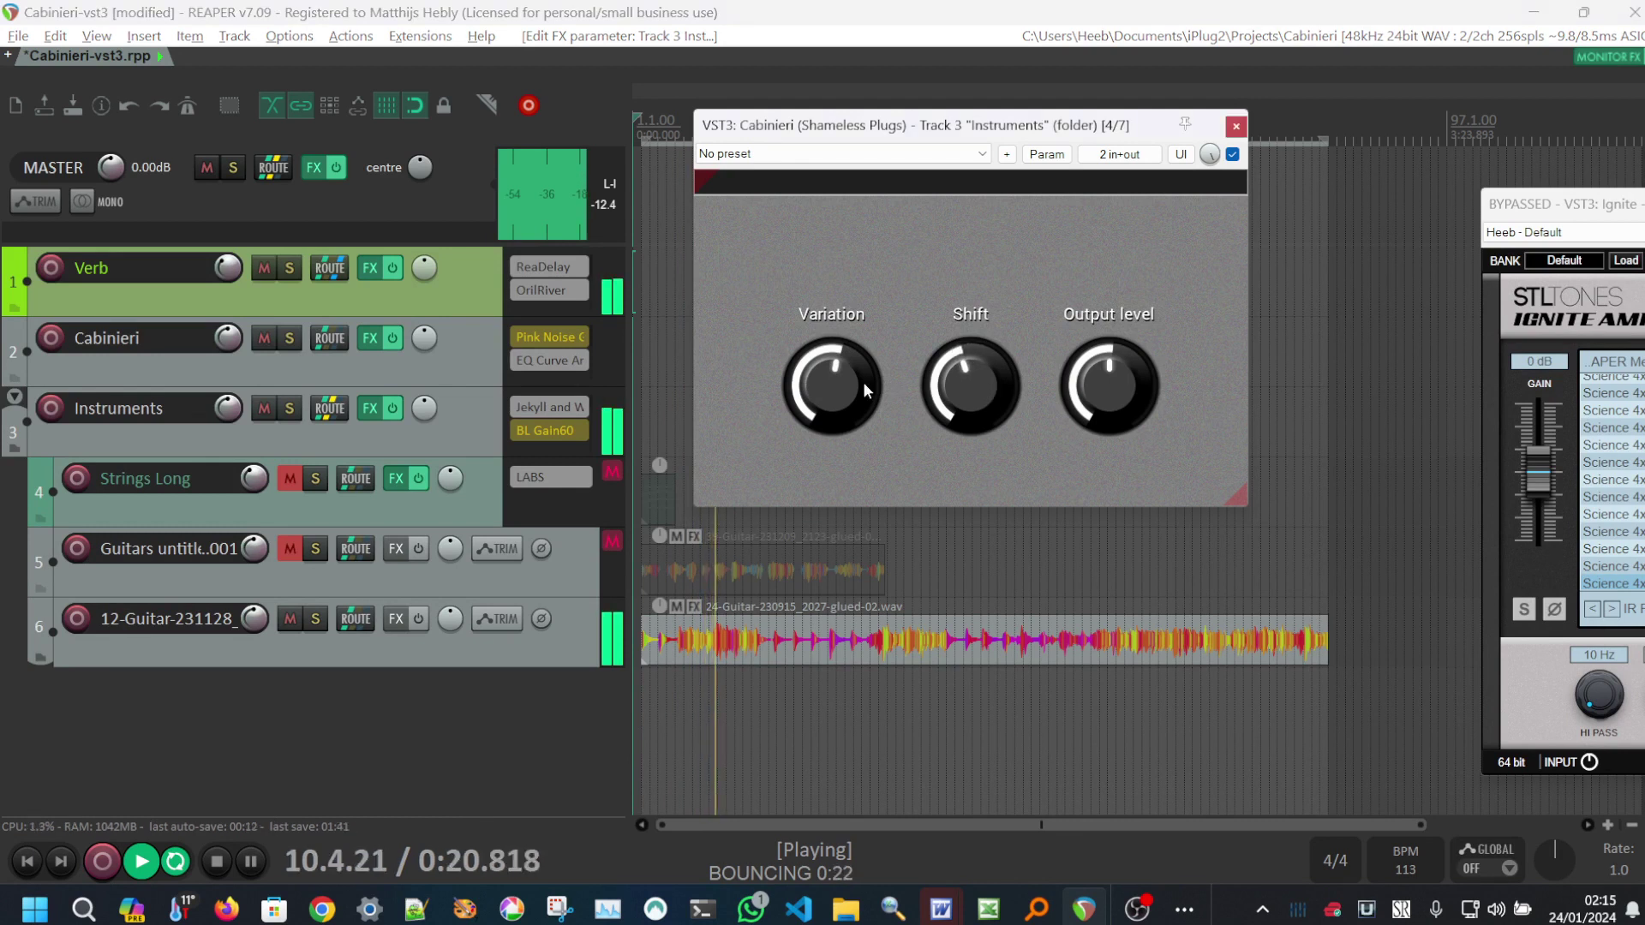
{"action": "double_click", "coordinate": [964, 383]}
{"action": "left_click_drag", "start_coordinate": [826, 382], "coordinate": [830, 387]}
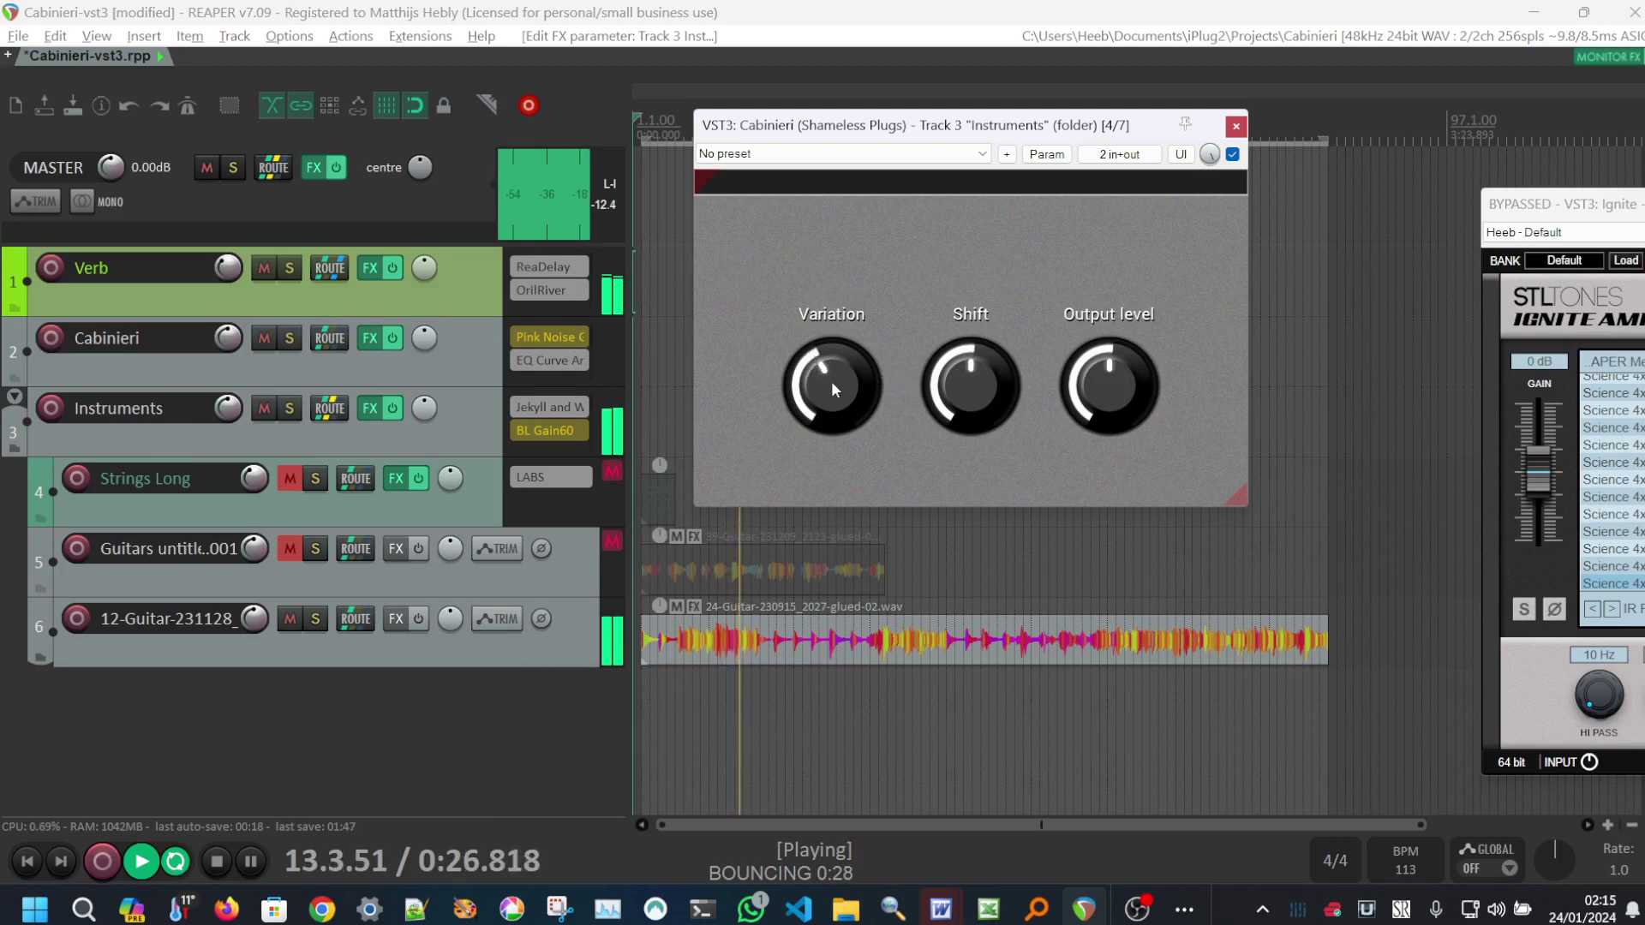
{"action": "left_click_drag", "start_coordinate": [819, 373], "coordinate": [846, 389]}
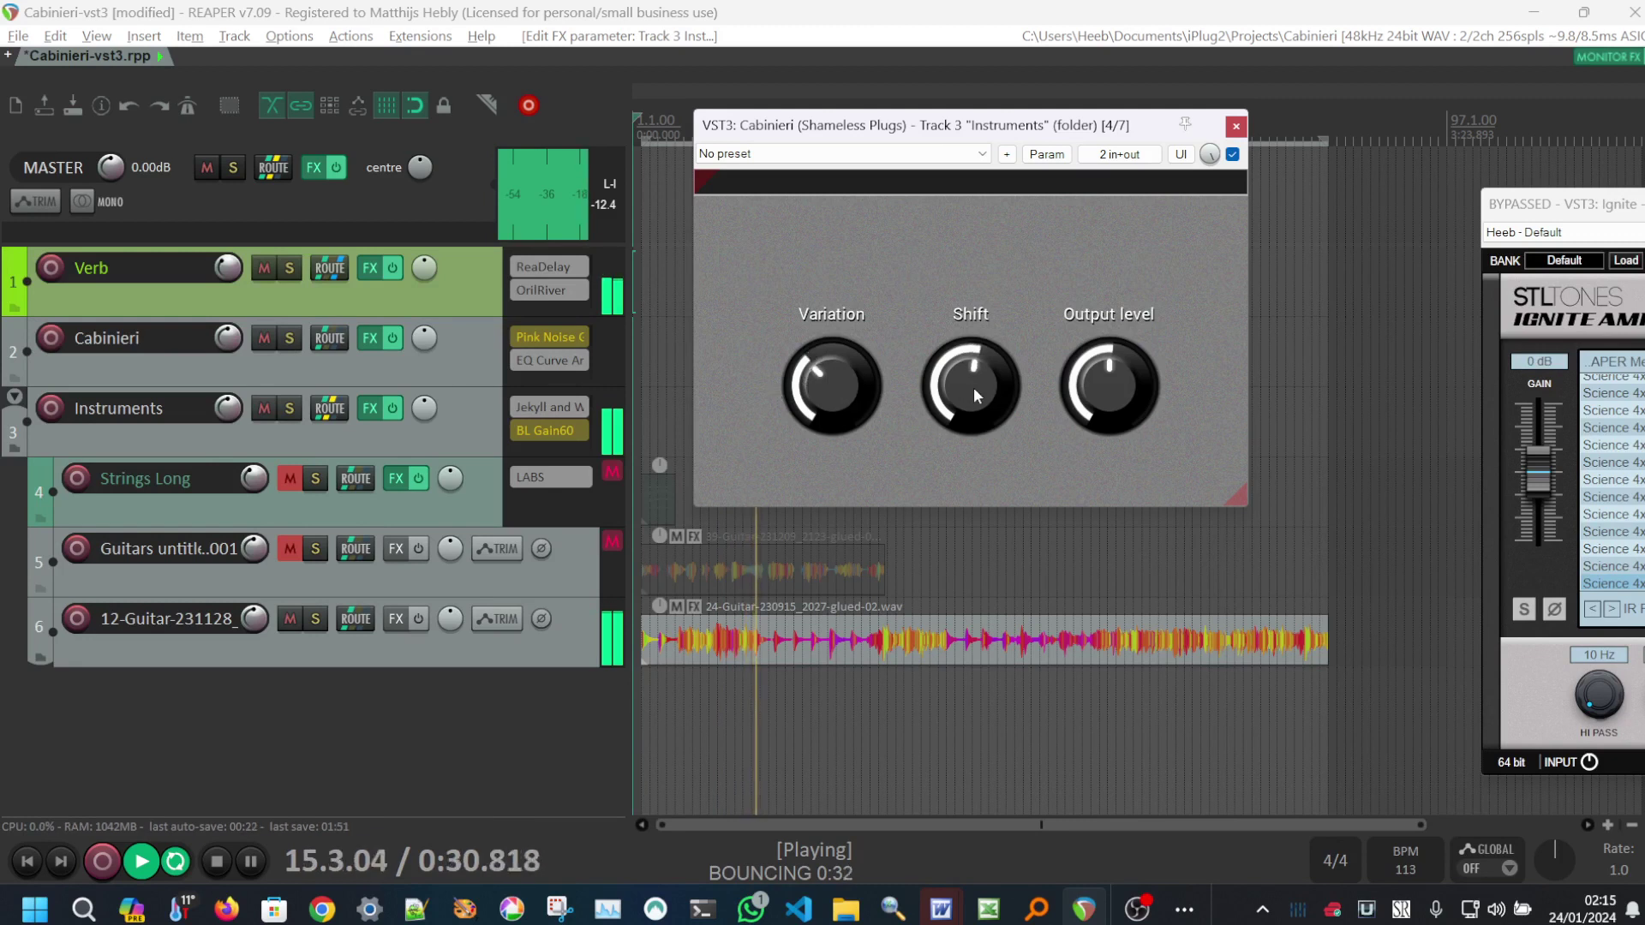
{"action": "left_click", "coordinate": [1232, 154]}
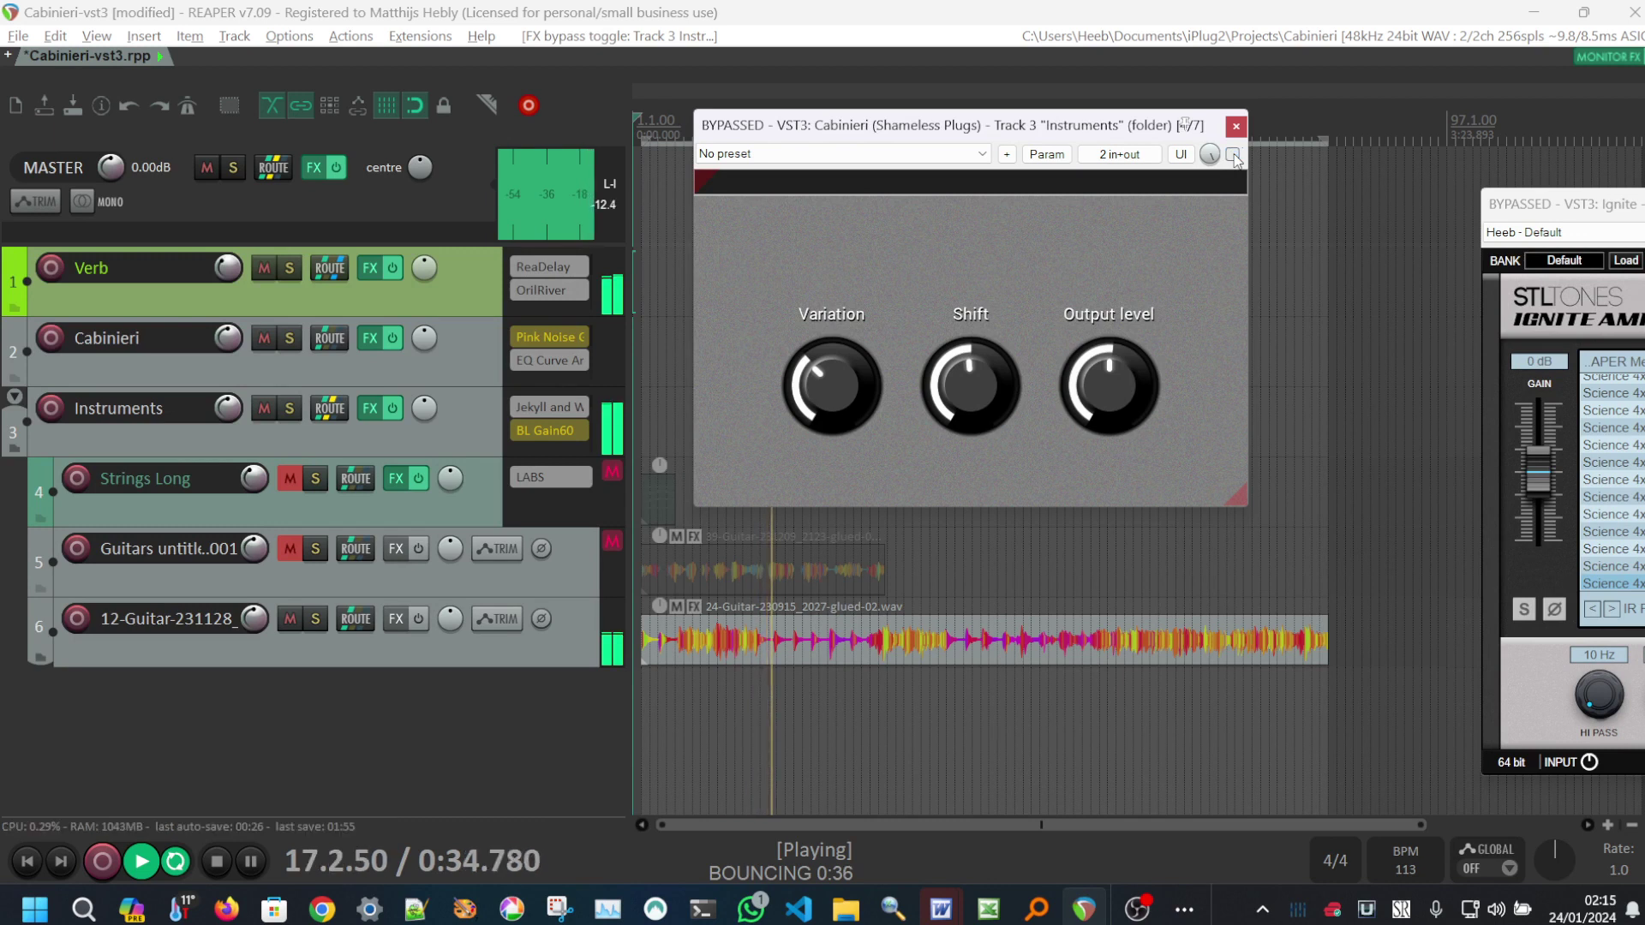
{"action": "left_click", "coordinate": [1233, 154]}
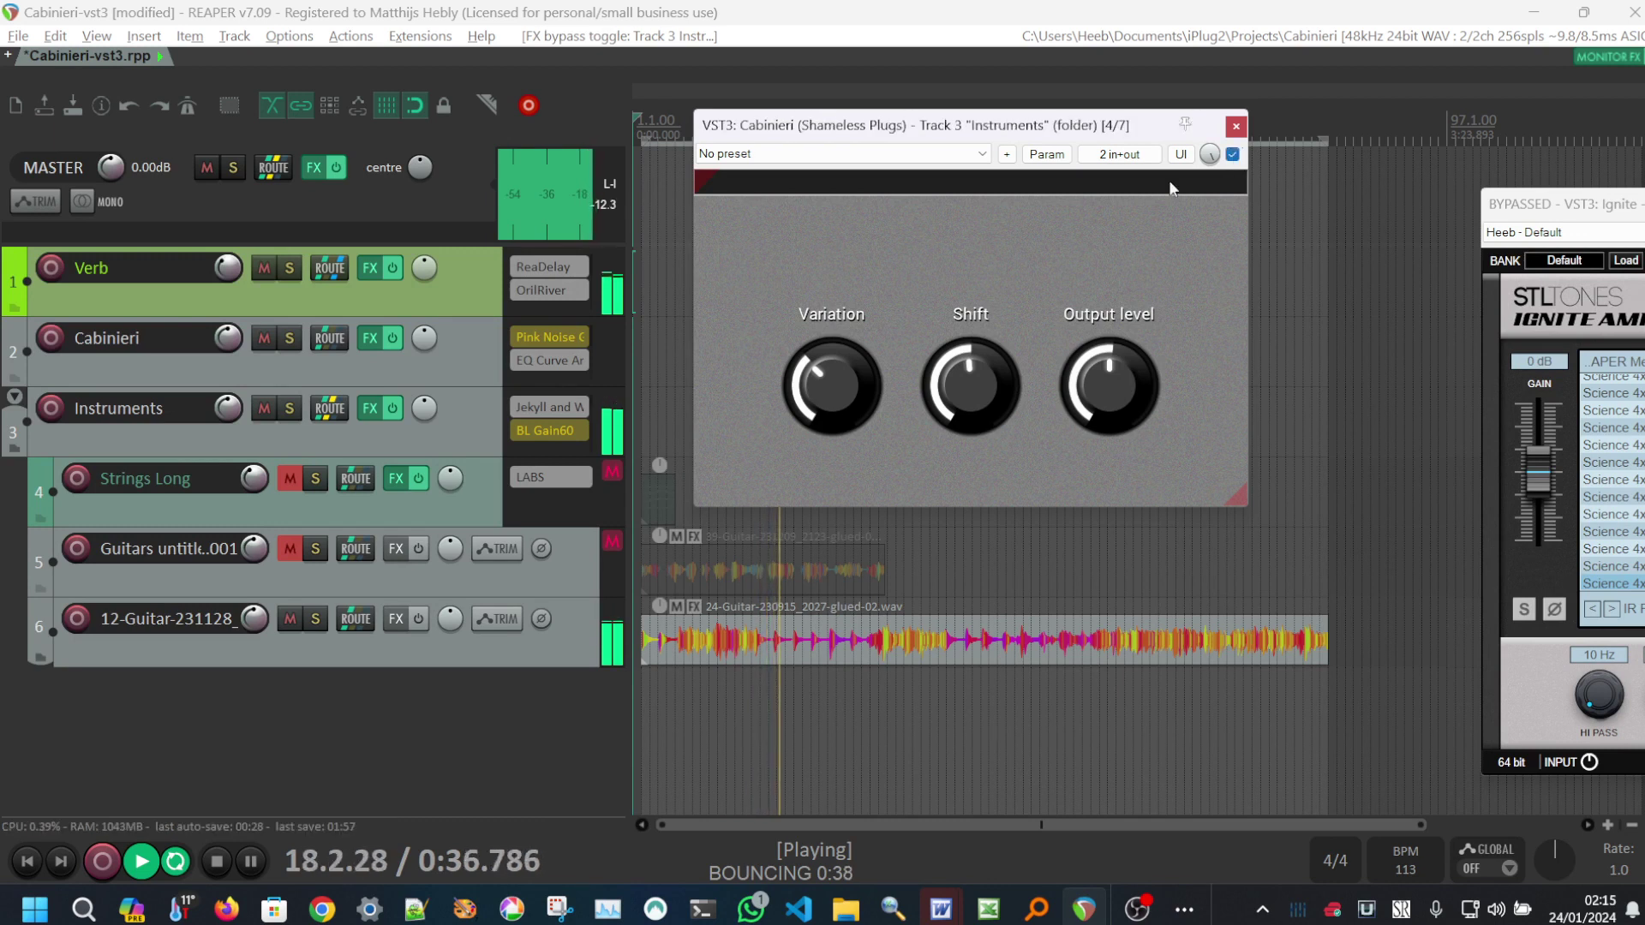
- Lower Variation to about 9 o'clock, leave Shift slightly above centre, and compare the sound with Cabinieri bypassed
{"action": "left_click", "coordinate": [833, 384]}
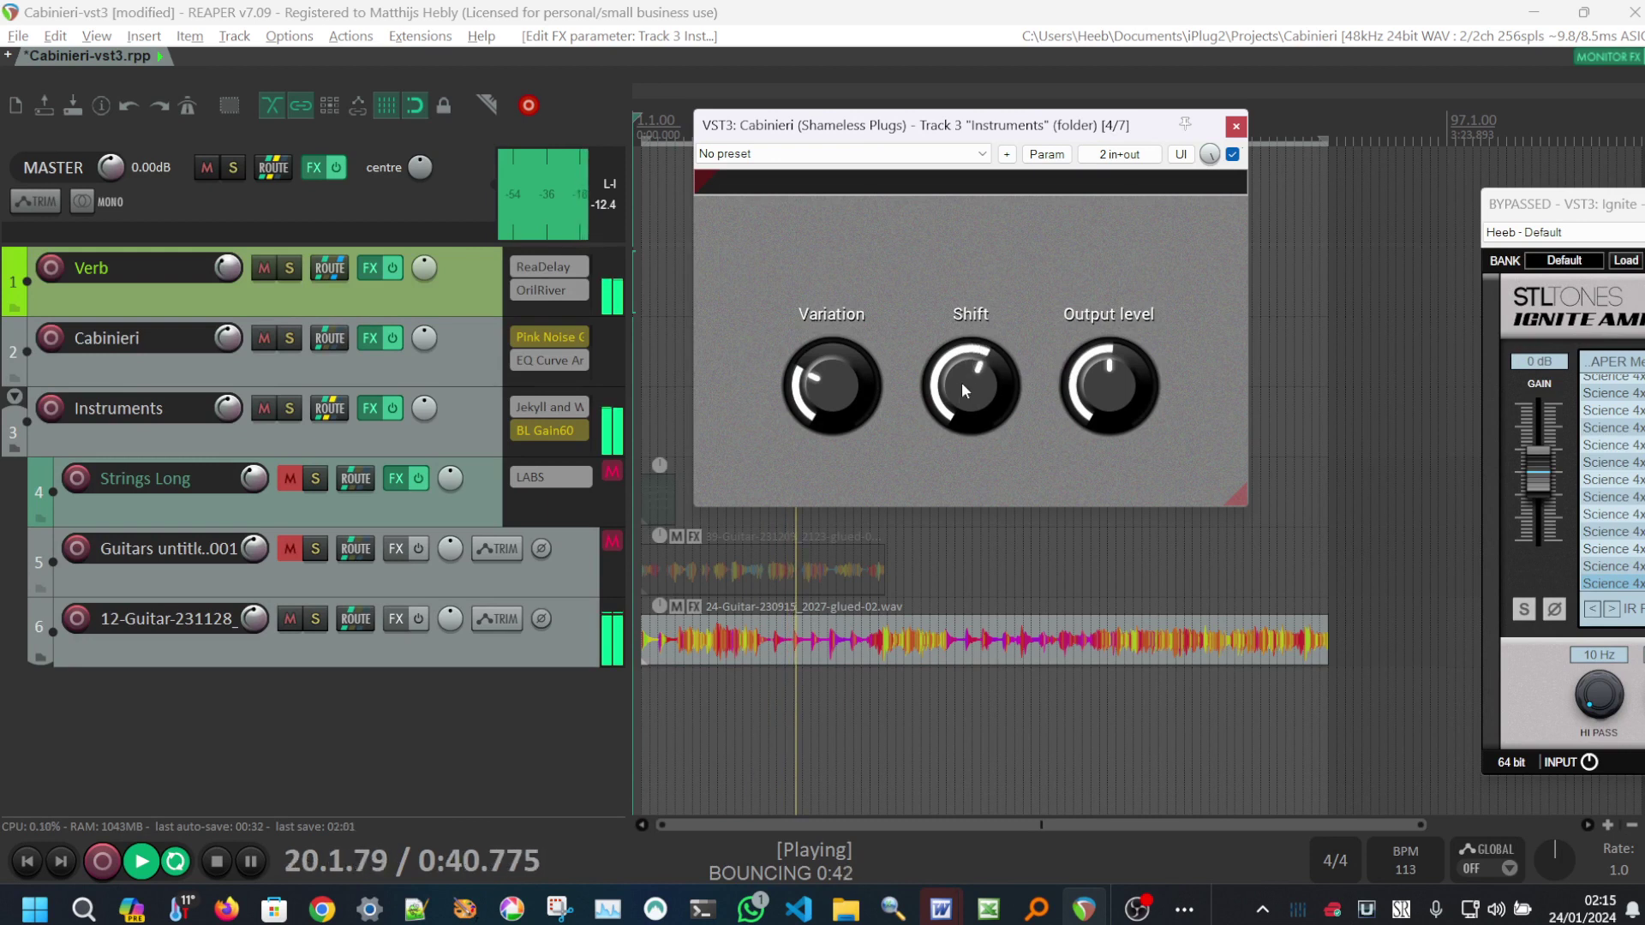
{"action": "left_click_drag", "start_coordinate": [829, 377], "coordinate": [830, 421]}
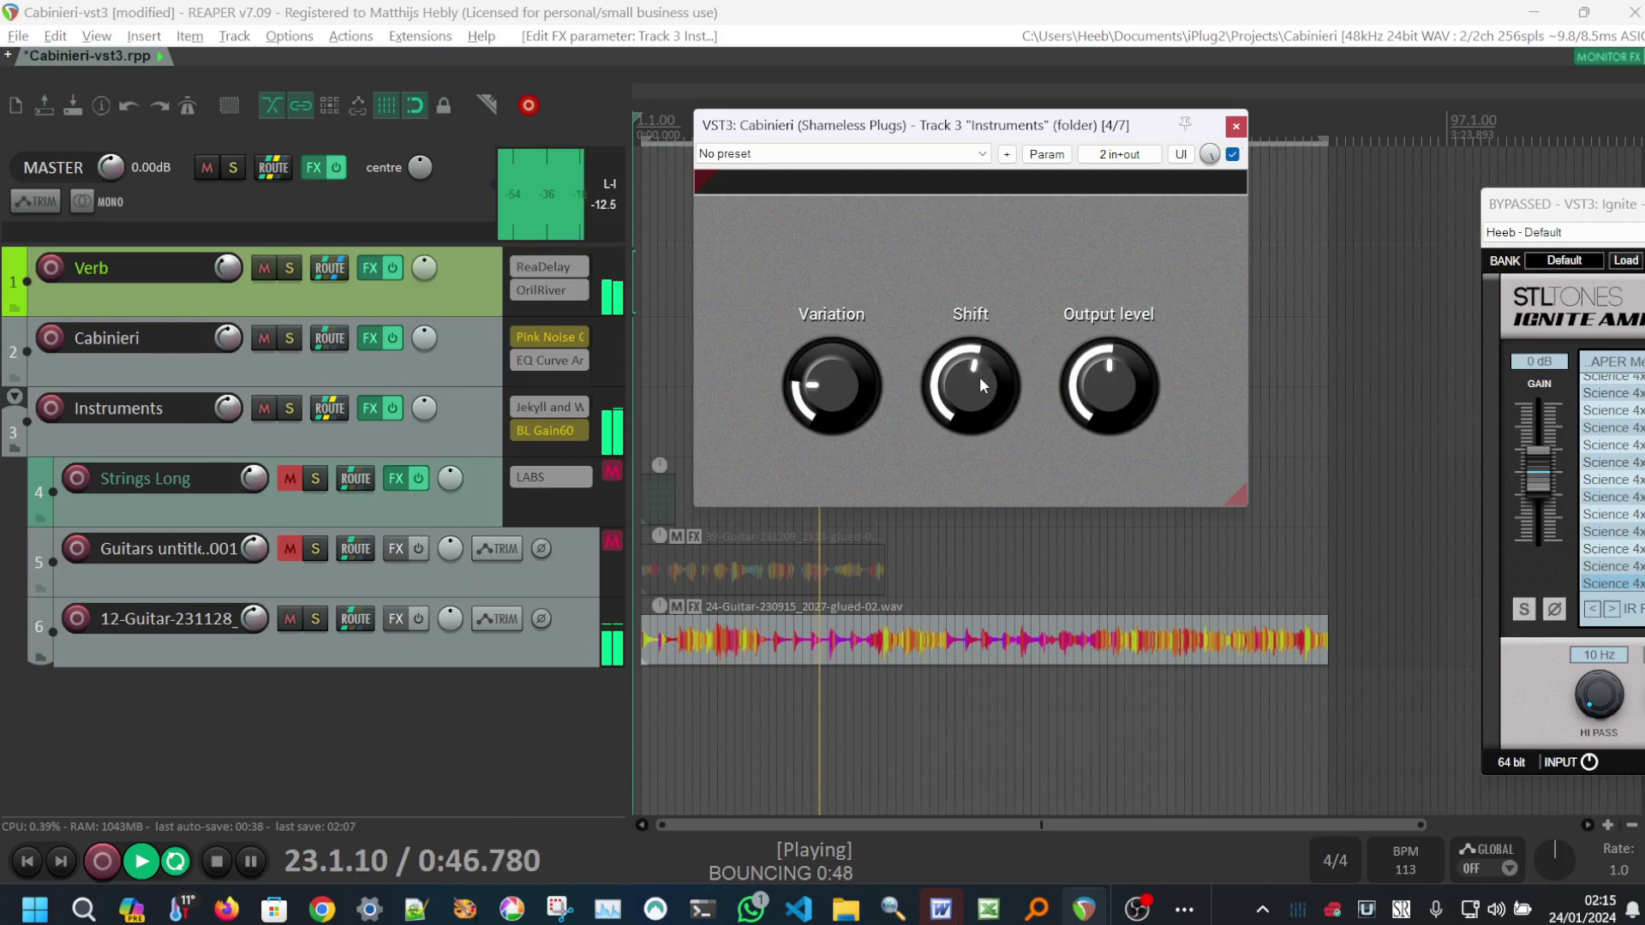
{"action": "left_click", "coordinate": [1234, 155]}
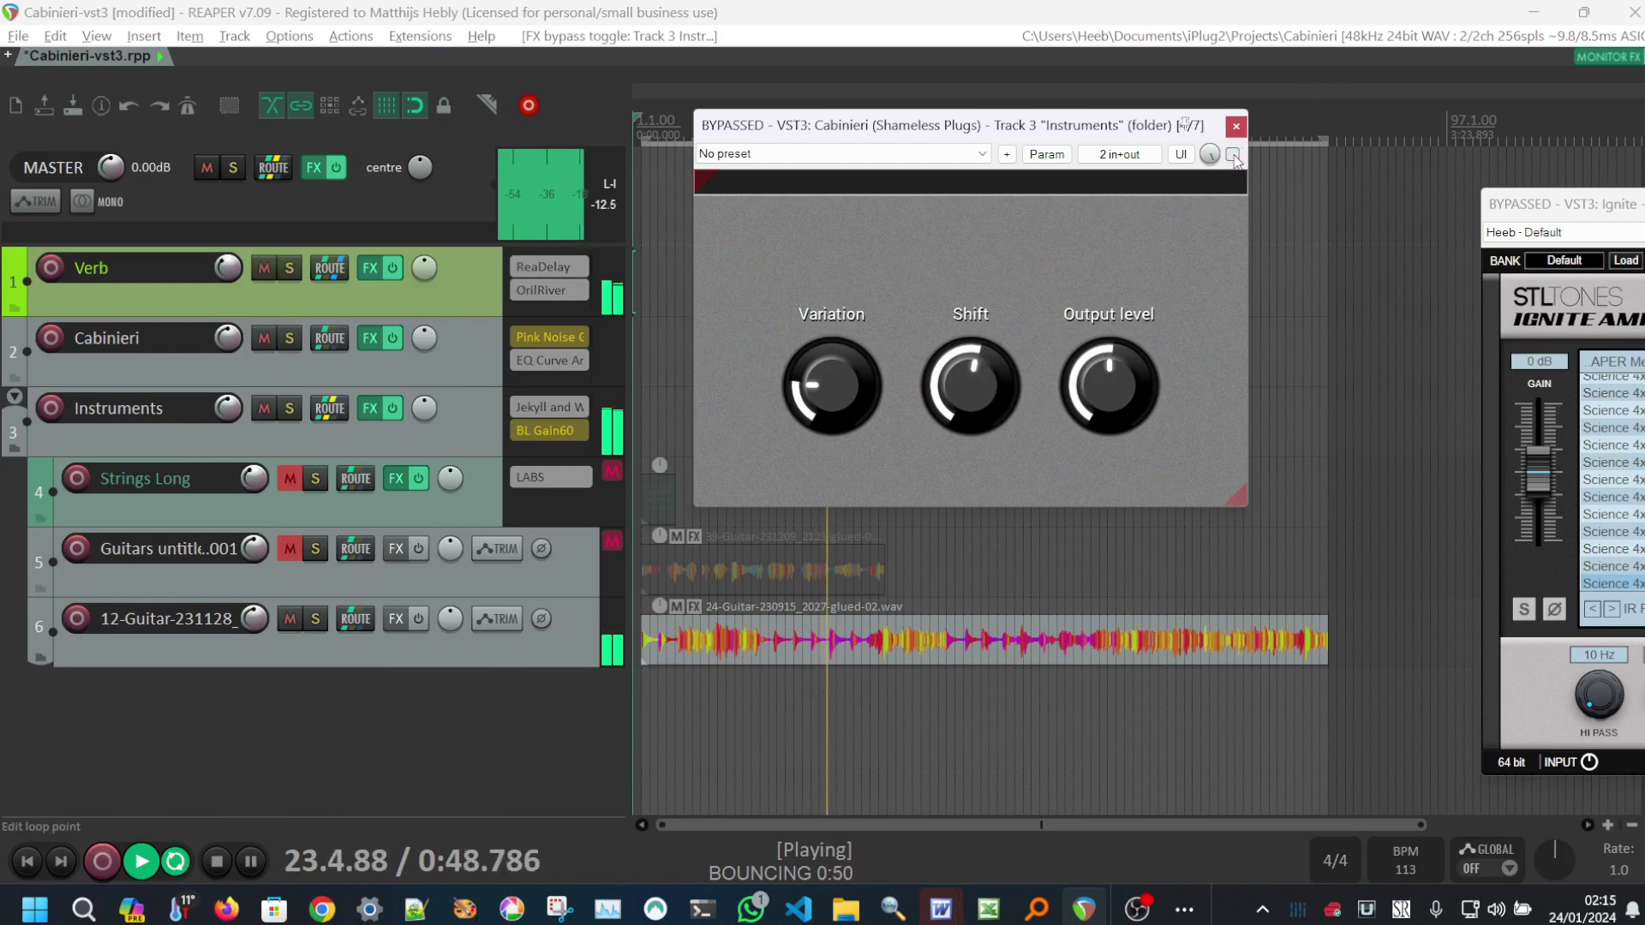
{"action": "left_click", "coordinate": [1234, 155]}
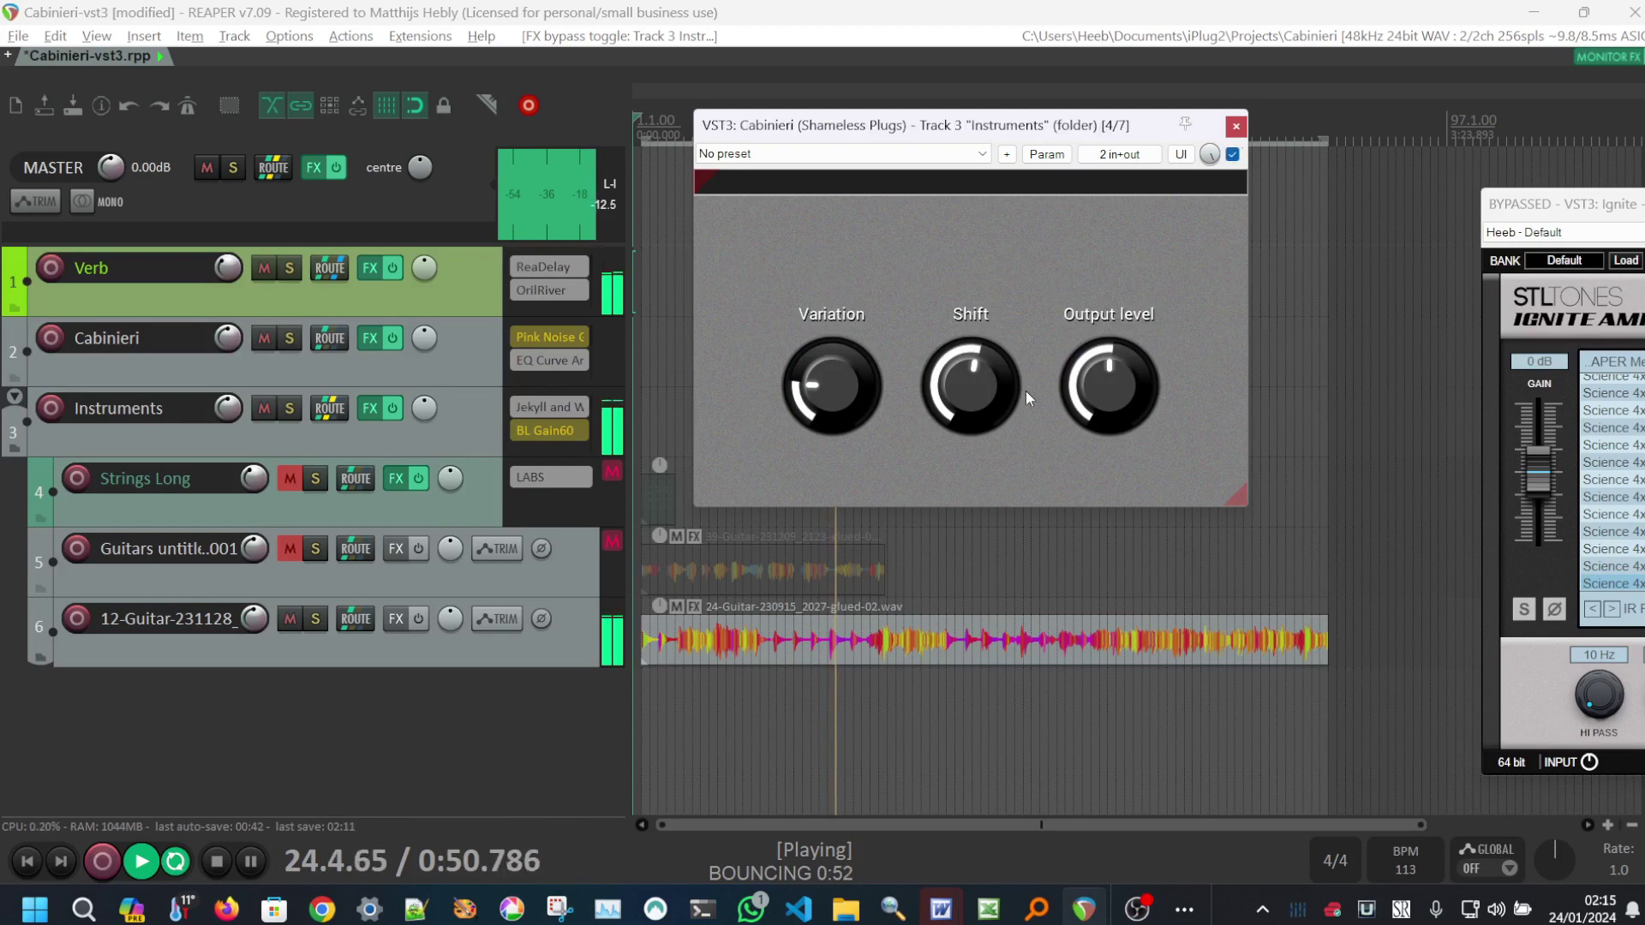
- Lower Variation to about 8 o'clock, sweep Shift to slightly above centre, and compare against the bypassed signal
{"action": "left_click", "coordinate": [956, 389]}
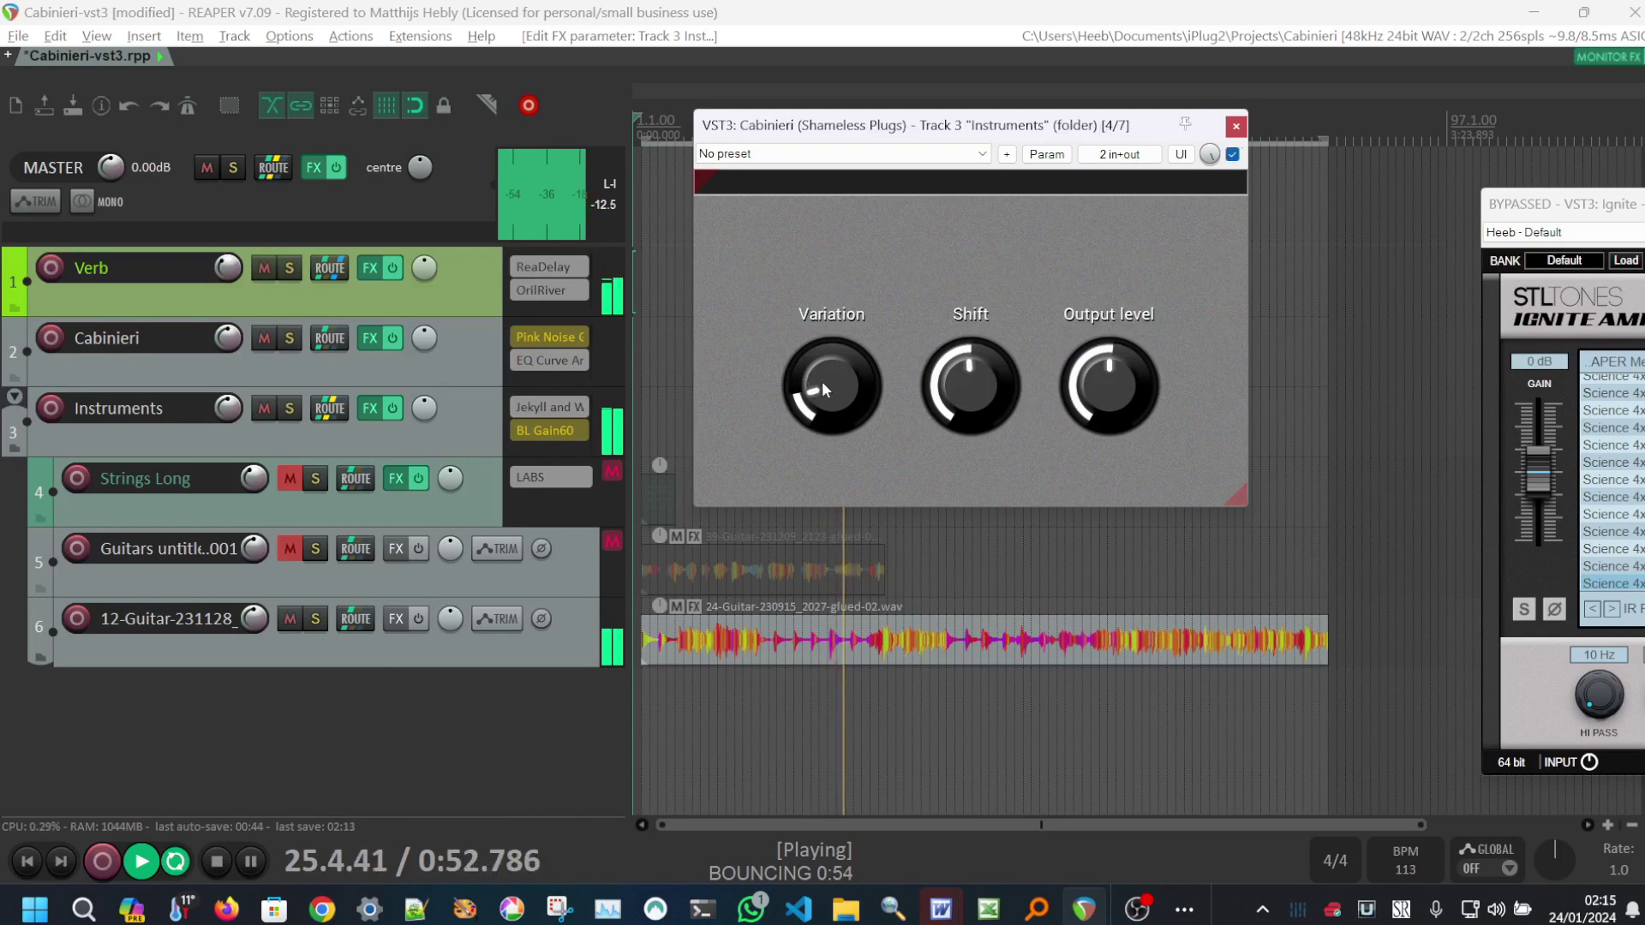
{"action": "scroll", "coordinate": [834, 386], "scroll_direction": "down", "scroll_amount": 6}
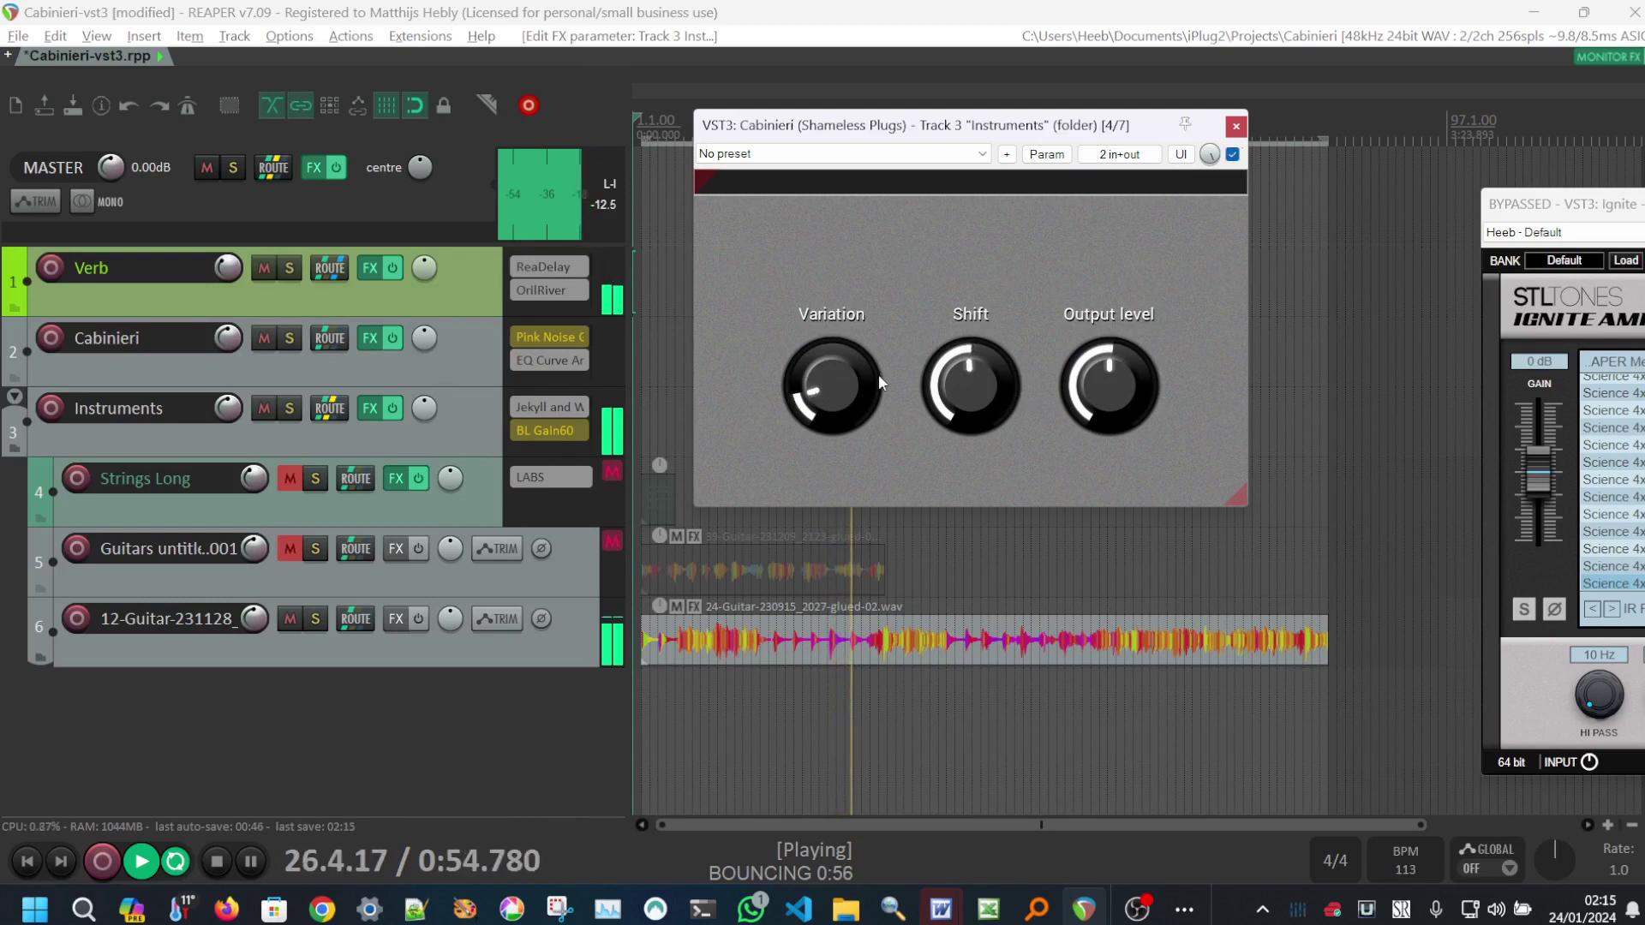
{"action": "scroll", "coordinate": [994, 391], "scroll_direction": "up", "scroll_amount": 7}
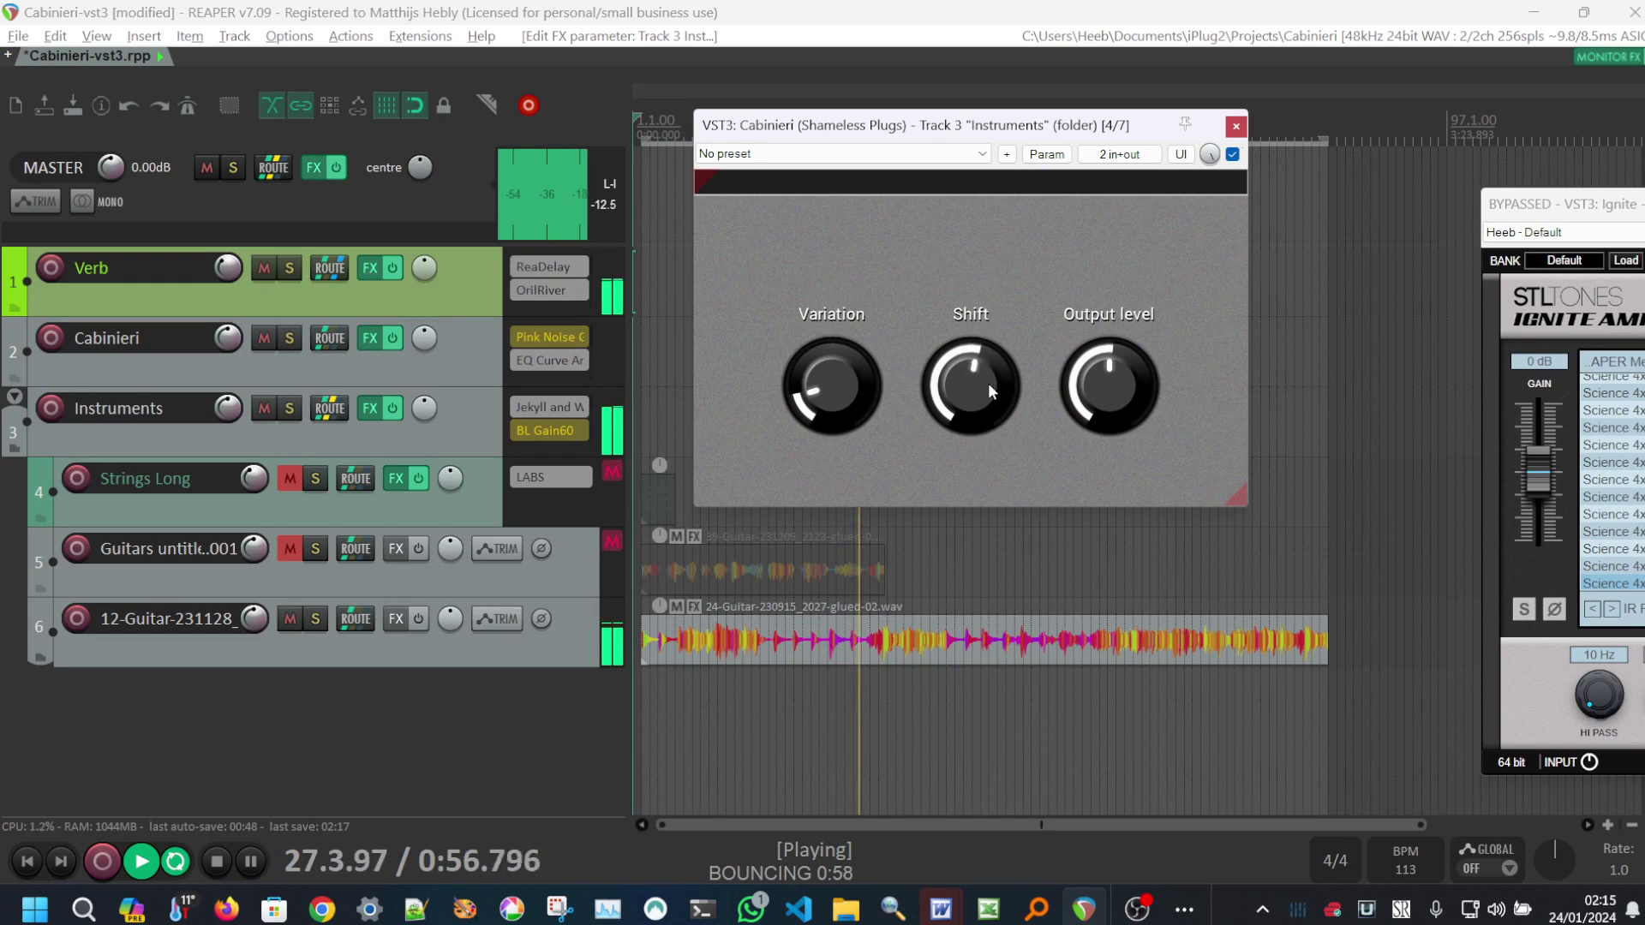
{"action": "left_click", "coordinate": [1233, 155]}
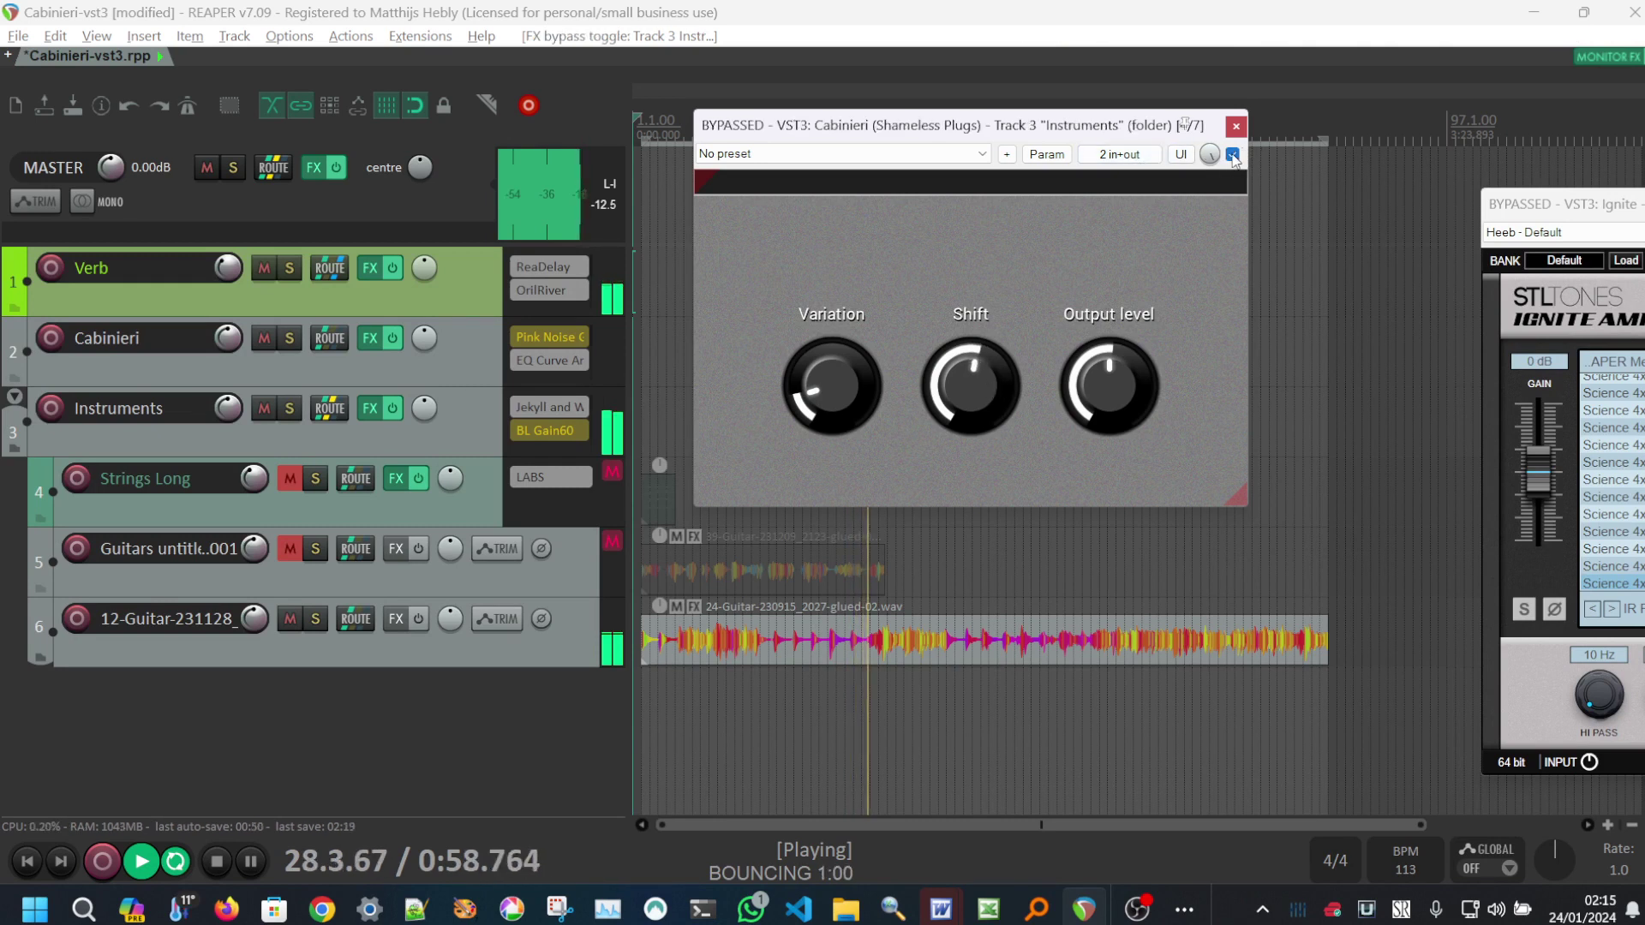
{"action": "left_click", "coordinate": [1233, 155]}
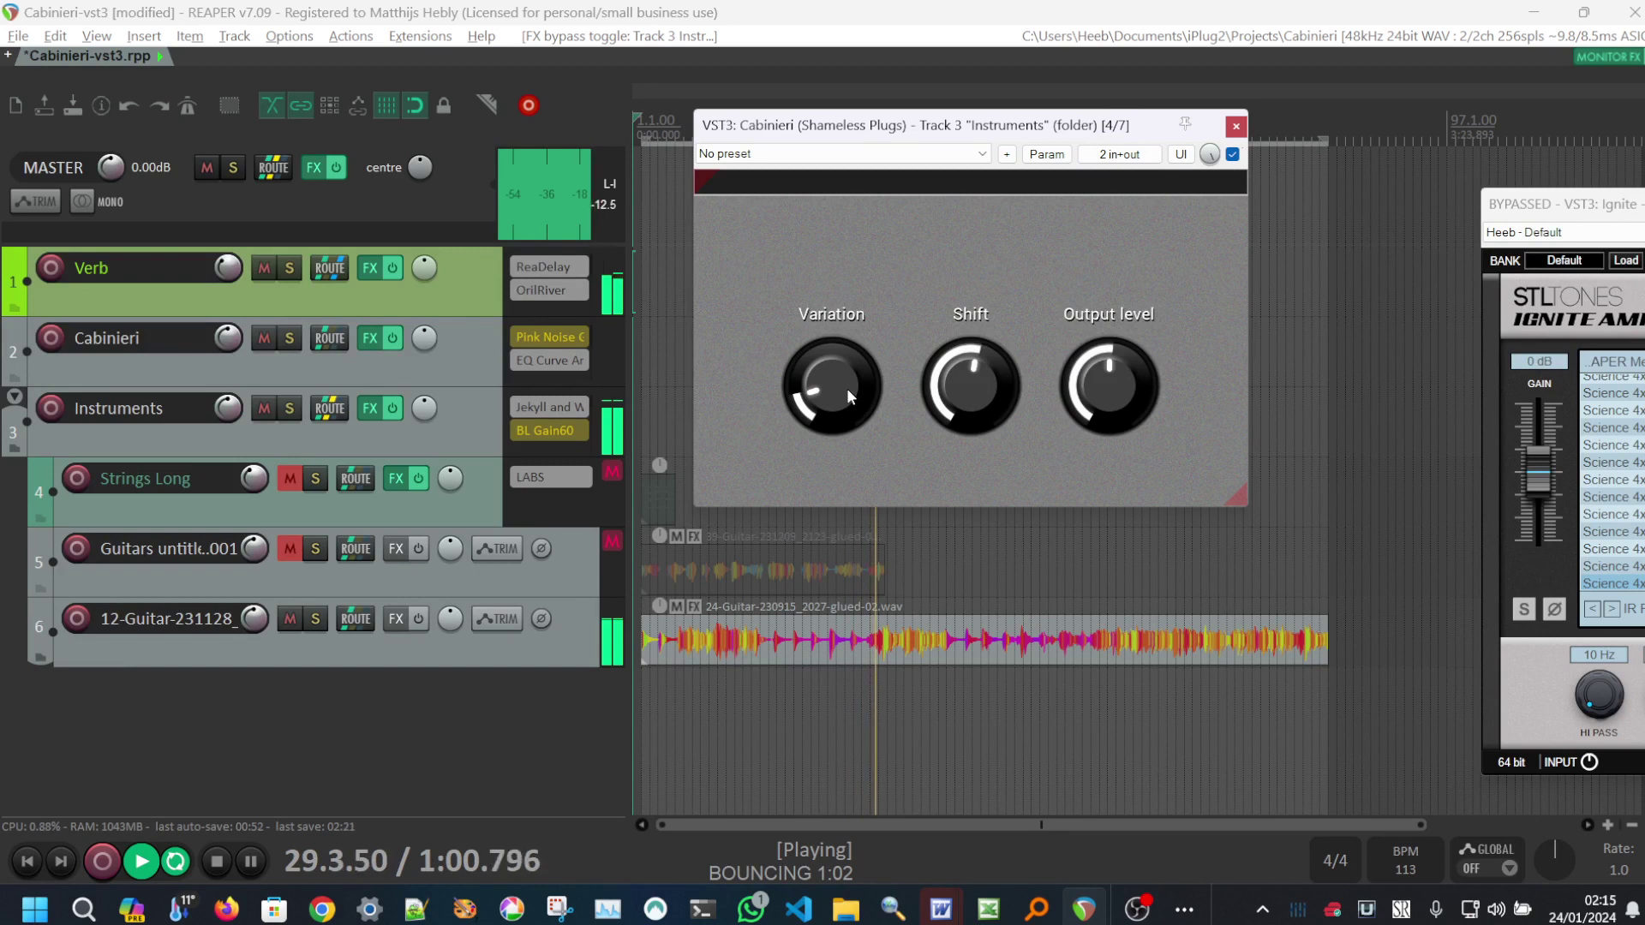
- Lower Variation to just above its minimum, centre Shift, and compare the result with Cabinieri bypassed
{"action": "scroll", "coordinate": [846, 389], "scroll_direction": "down", "scroll_amount": 1}
{"action": "scroll", "coordinate": [982, 377], "scroll_direction": "down", "scroll_amount": 1}
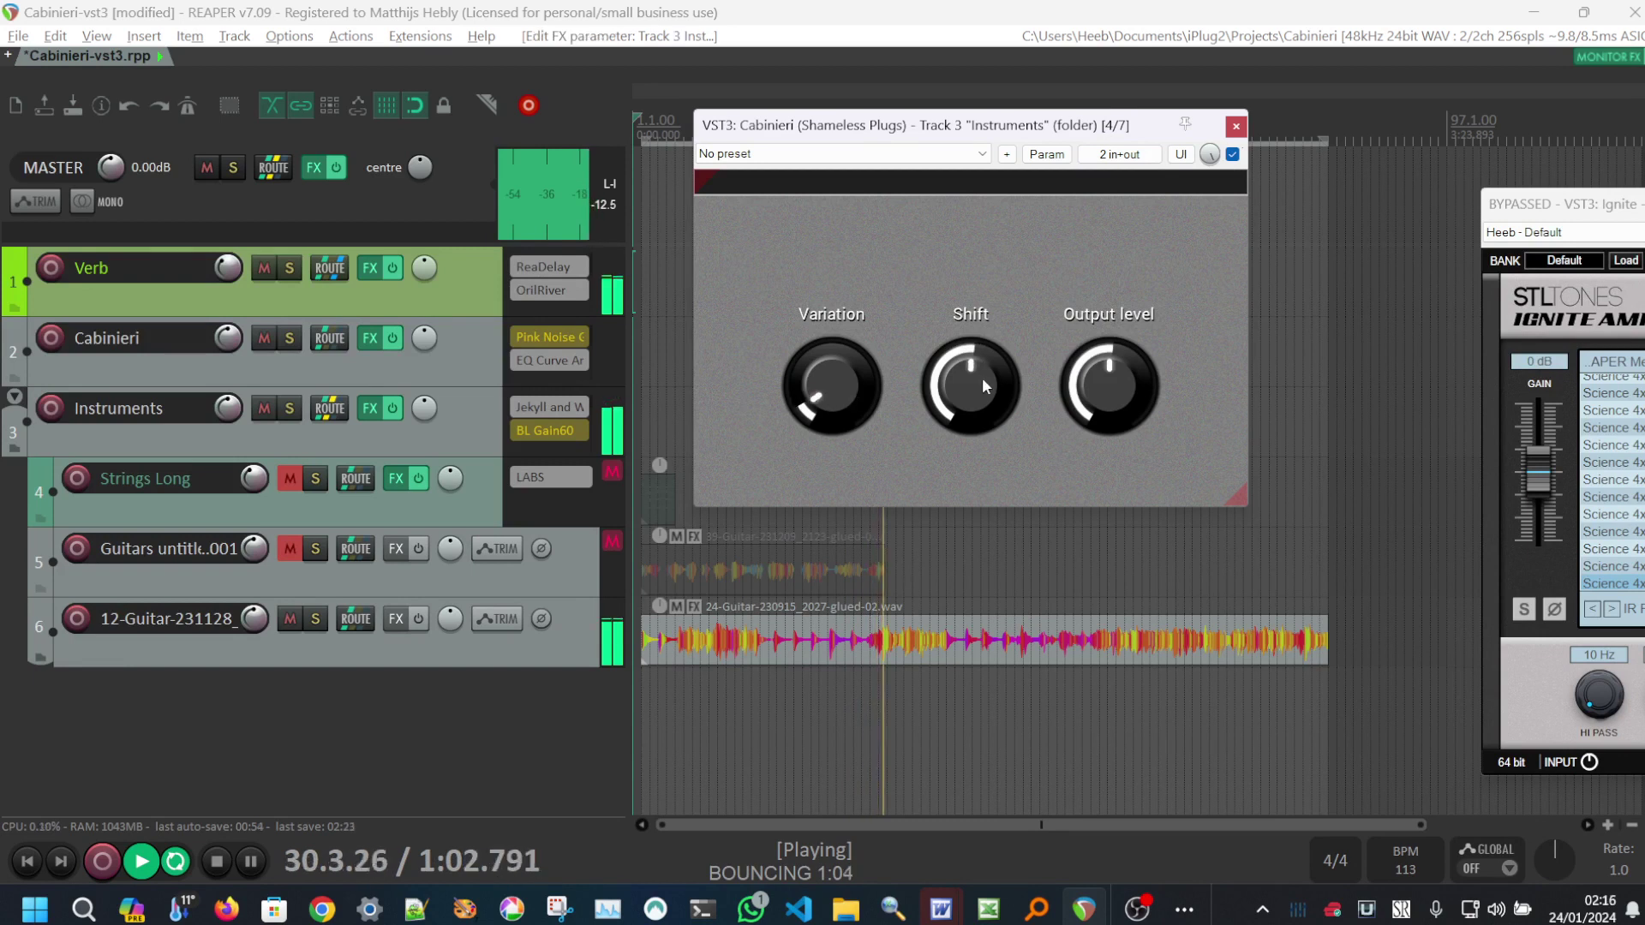
{"action": "left_click", "coordinate": [1233, 155]}
{"action": "left_click", "coordinate": [1233, 155]}
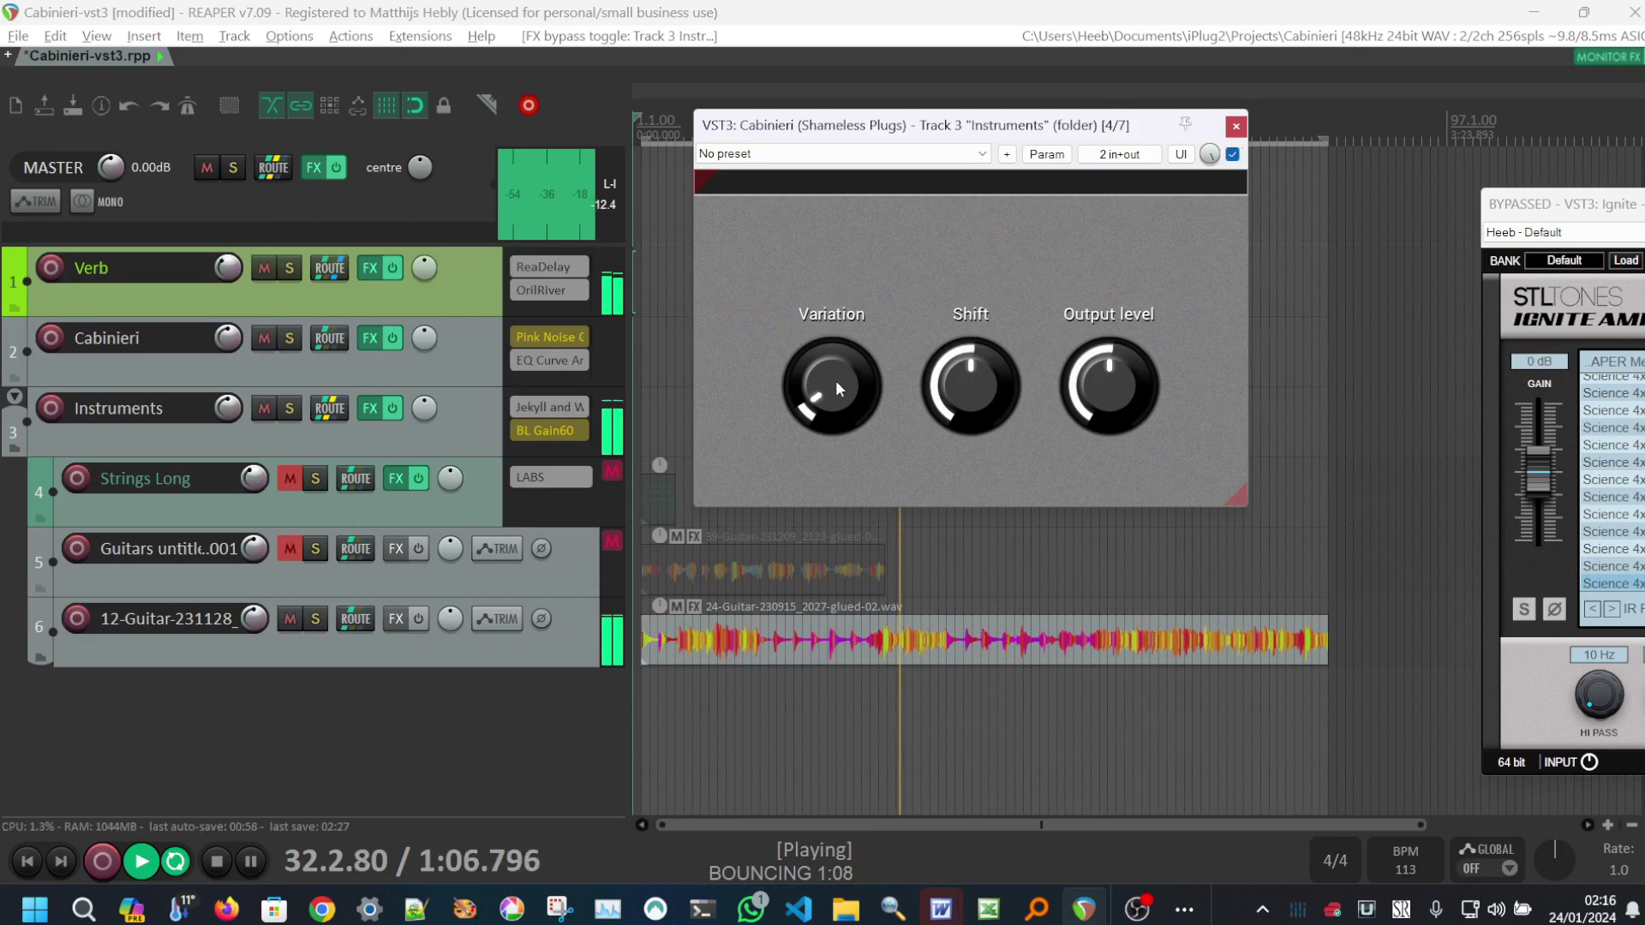
- Audition Variation at its minimum and maximum, sweeping Shift around its centre at each extreme
{"action": "scroll", "coordinate": [835, 383], "scroll_direction": "down", "scroll_amount": 1}
{"action": "scroll", "coordinate": [989, 377], "scroll_direction": "up", "scroll_amount": 2}
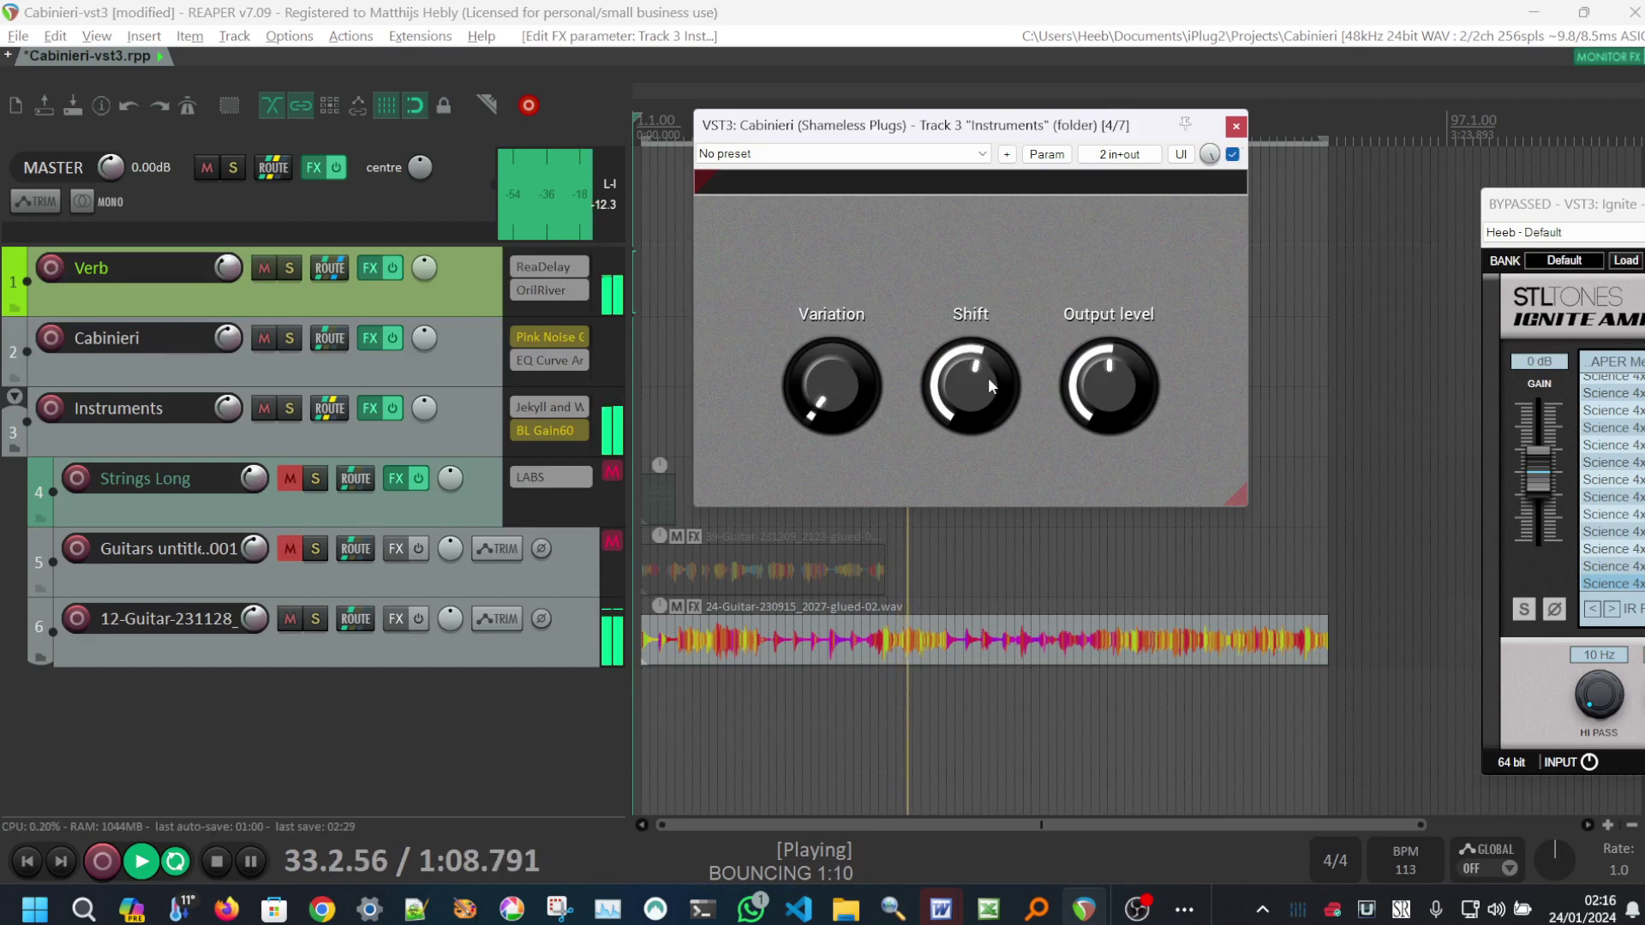
{"action": "scroll", "coordinate": [838, 389], "scroll_direction": "up", "scroll_amount": 10}
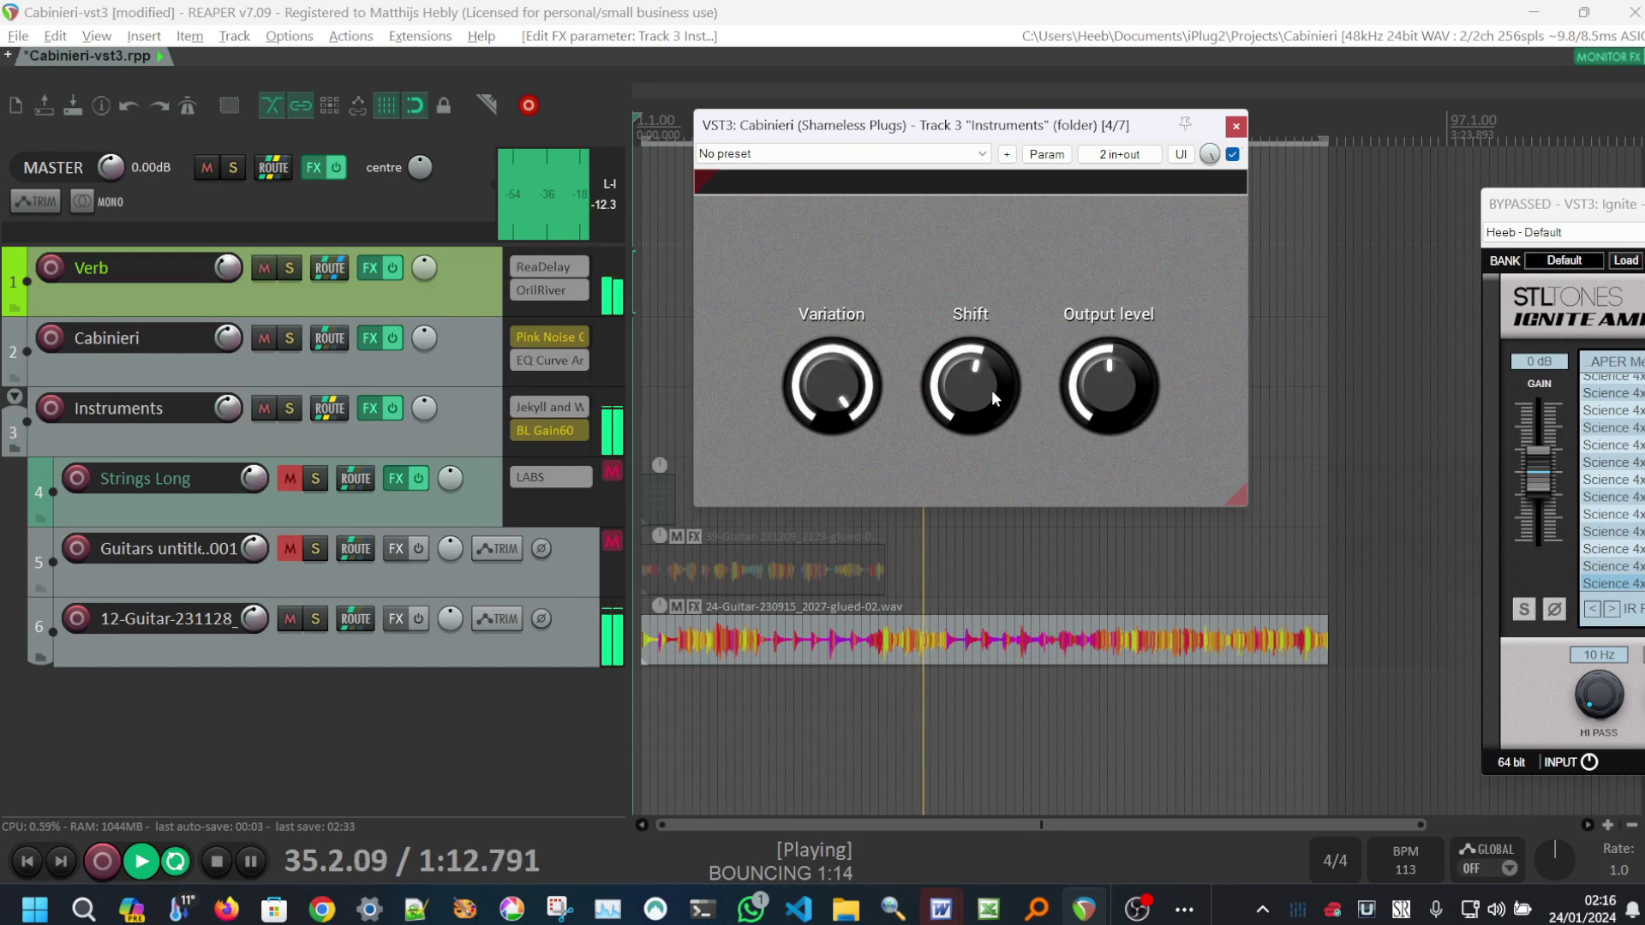
{"action": "scroll", "coordinate": [986, 389], "scroll_direction": "down", "scroll_amount": 2}
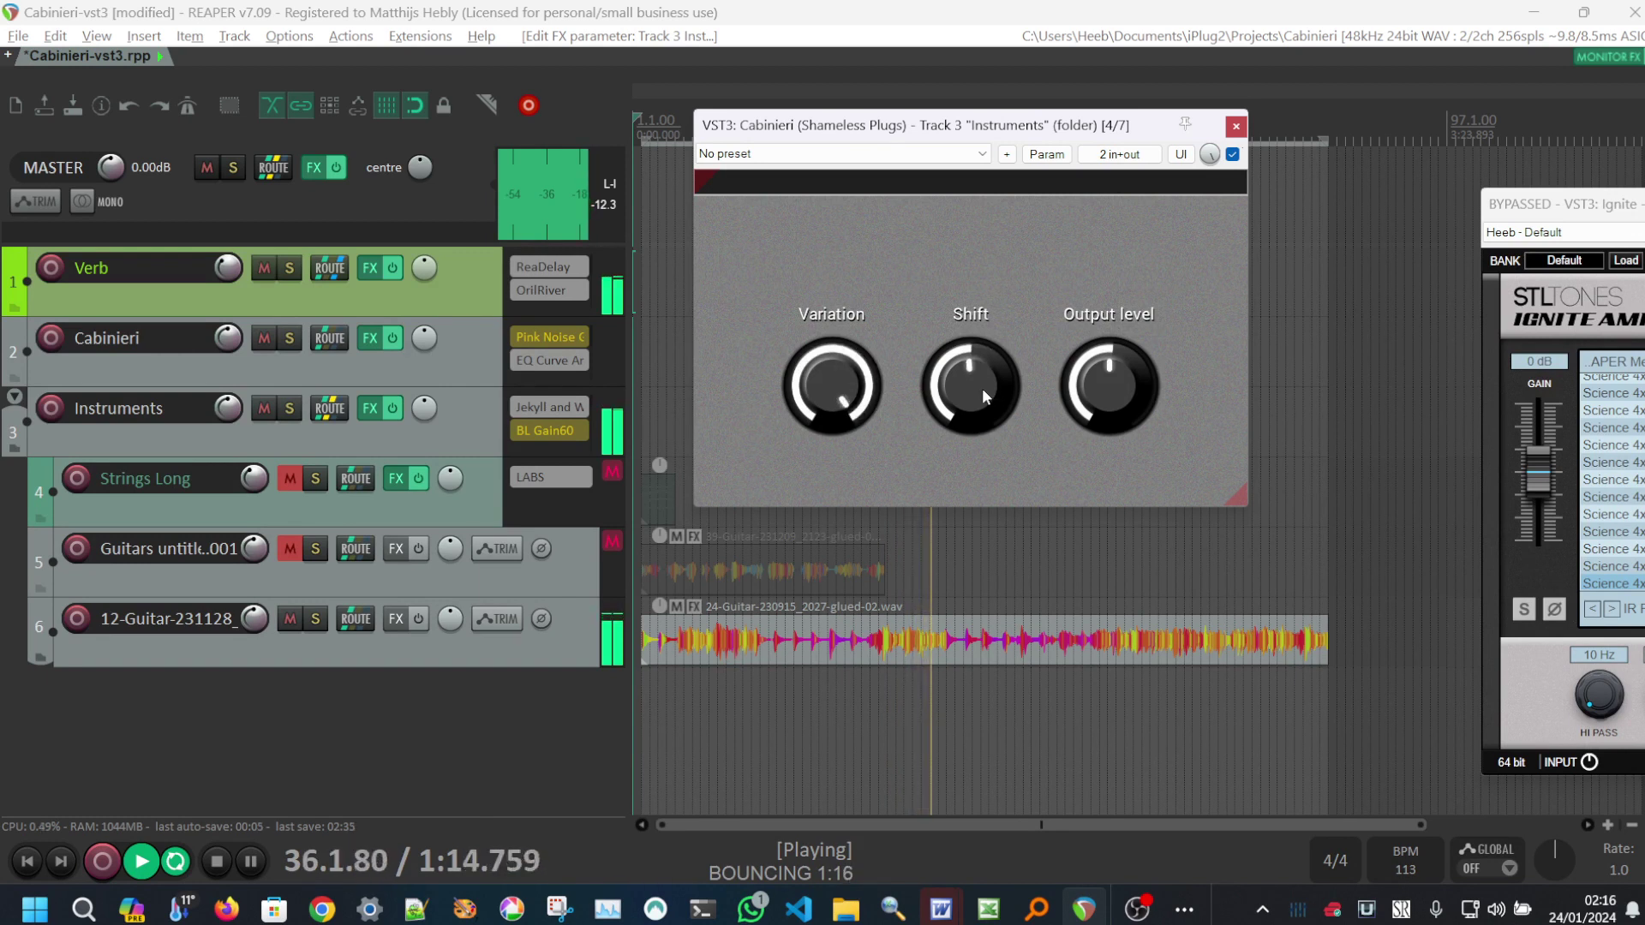
{"action": "scroll", "coordinate": [843, 379], "scroll_direction": "down", "scroll_amount": 2}
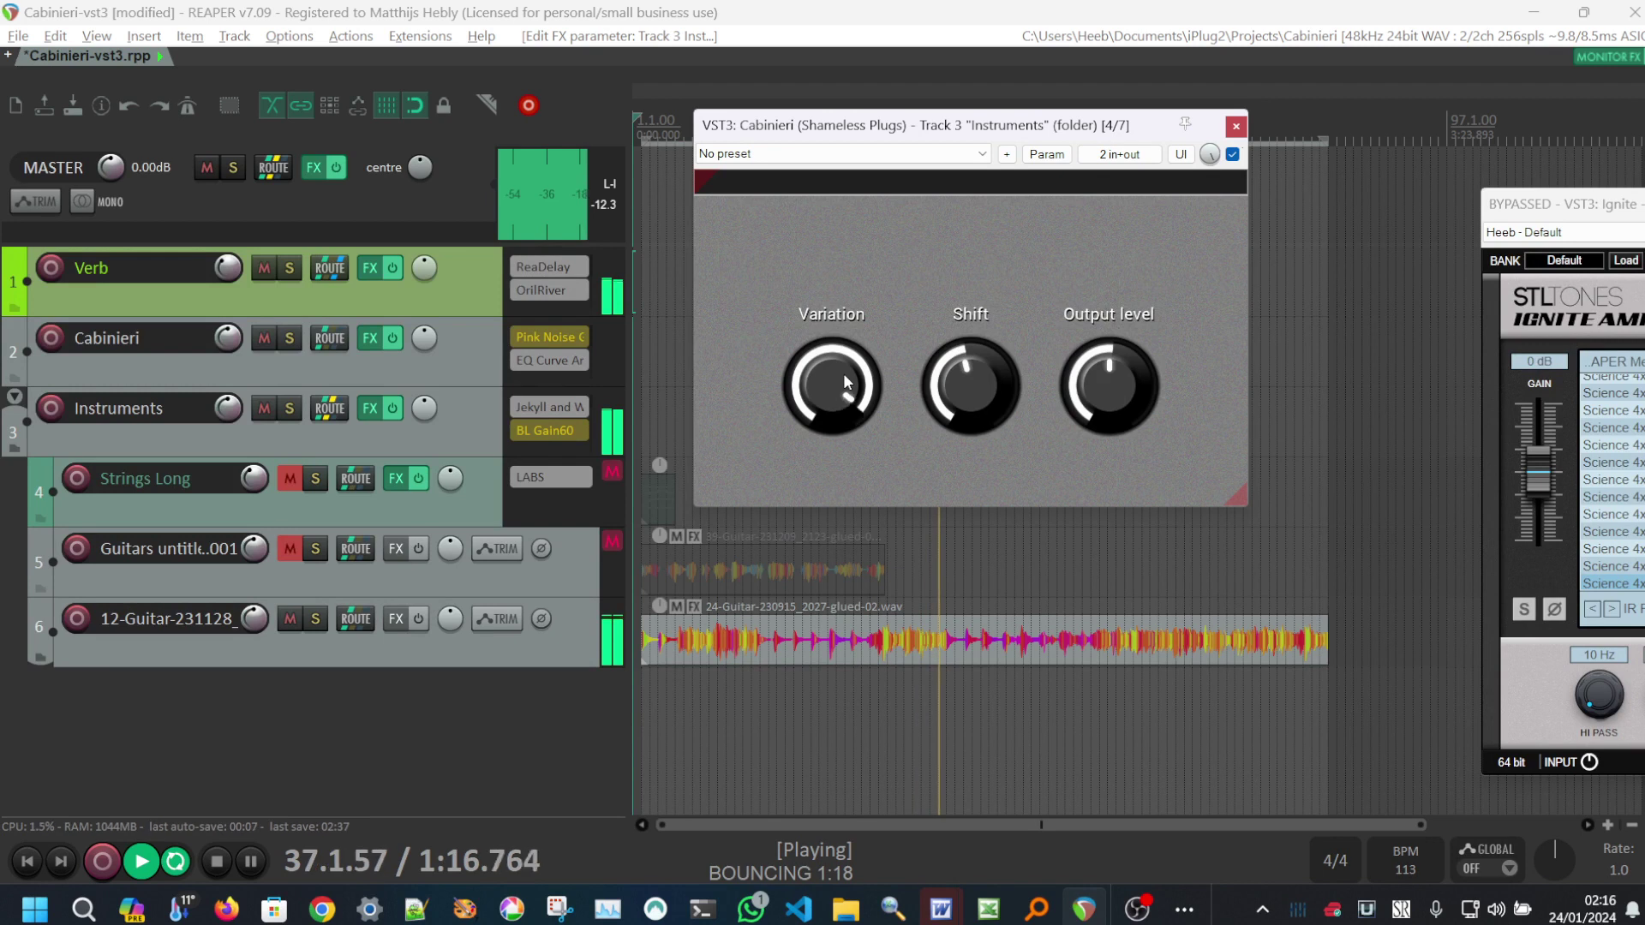
- Lower Variation from maximum to between 3 and 4 o'clock, raise Shift slightly above centre, and compare with Cabinieri bypassed
{"action": "scroll", "coordinate": [992, 377], "scroll_direction": "up", "scroll_amount": 1}
{"action": "scroll", "coordinate": [992, 377], "scroll_direction": "down", "scroll_amount": 1}
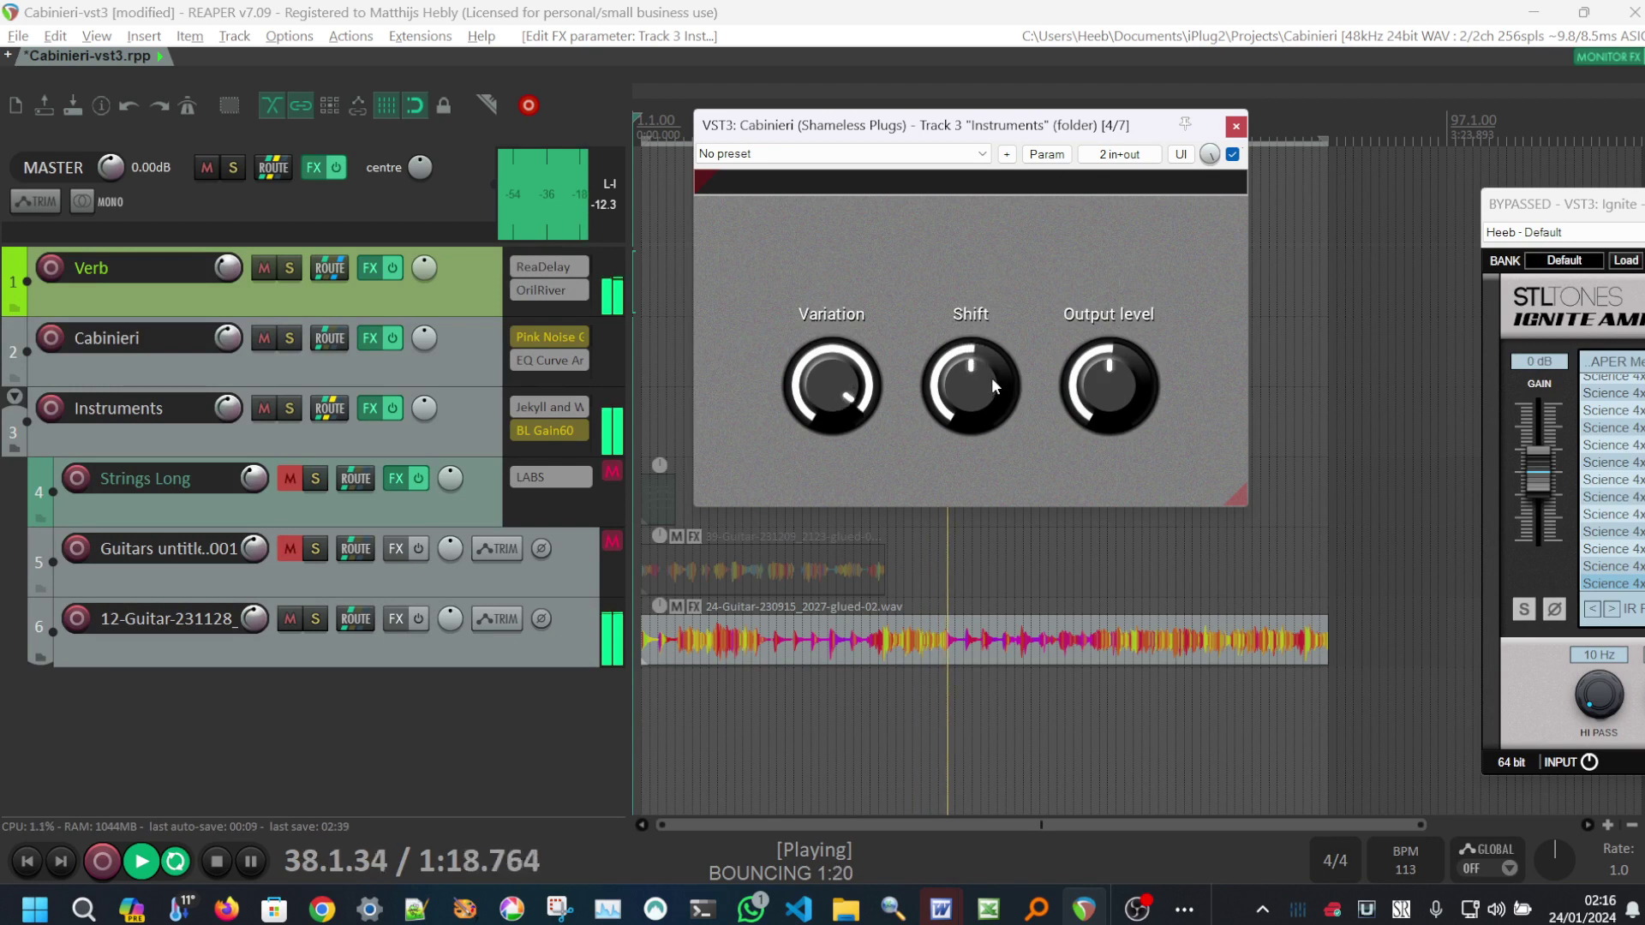
{"action": "scroll", "coordinate": [831, 375], "scroll_direction": "down", "scroll_amount": 1}
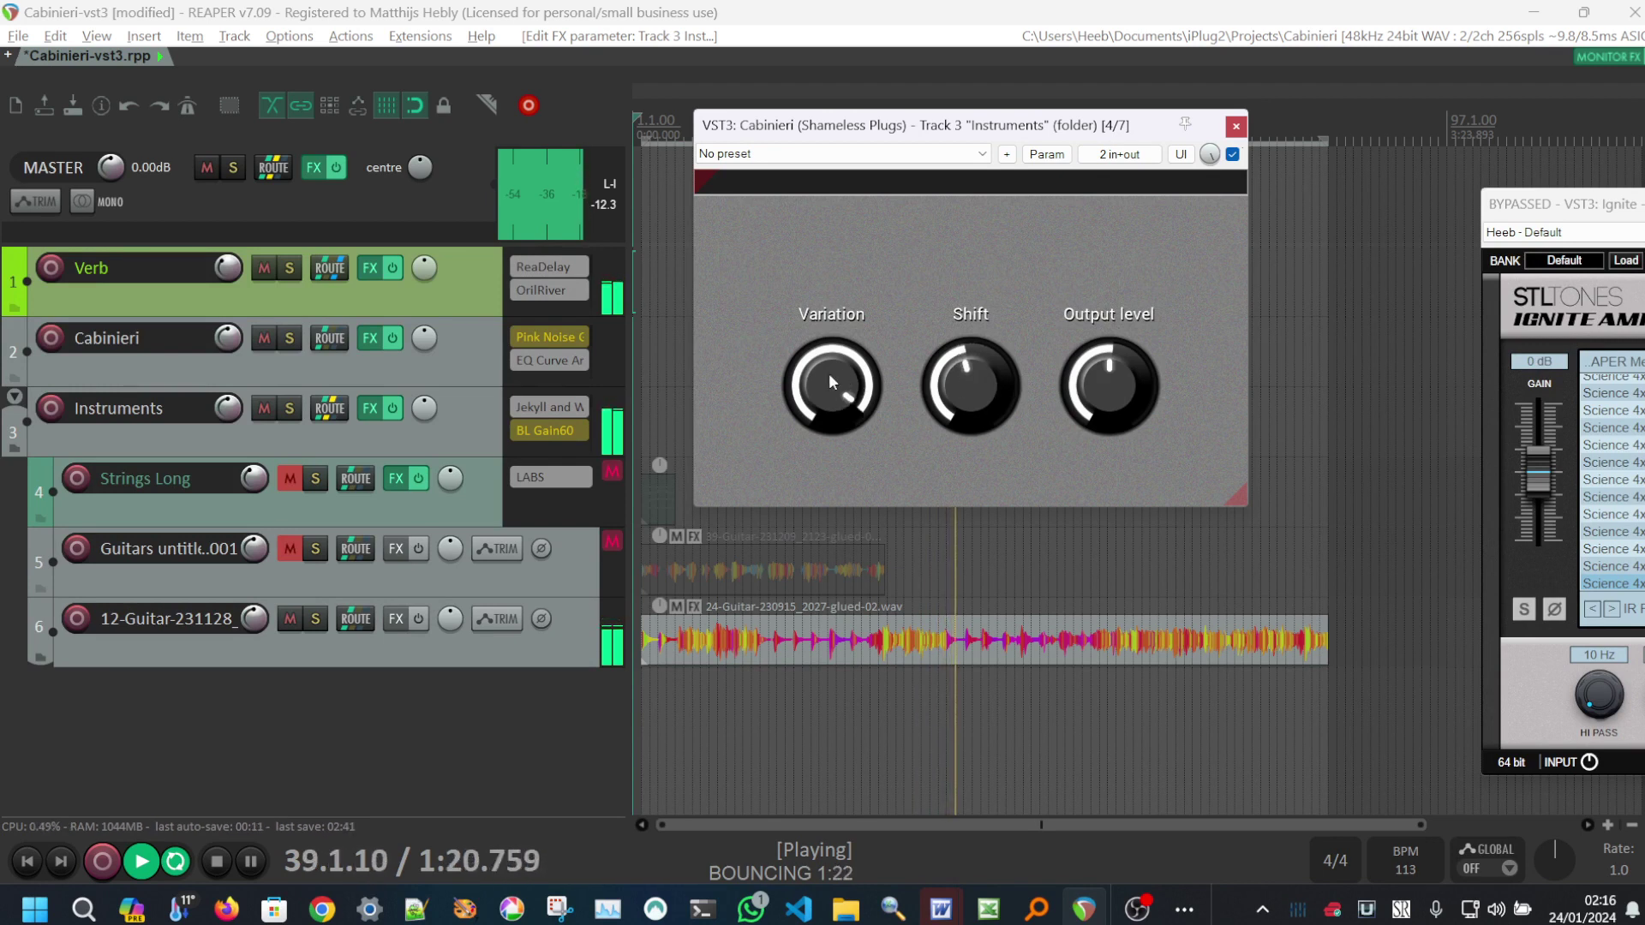
{"action": "scroll", "coordinate": [978, 381], "scroll_direction": "up", "scroll_amount": 1}
{"action": "scroll", "coordinate": [980, 378], "scroll_direction": "up", "scroll_amount": 1}
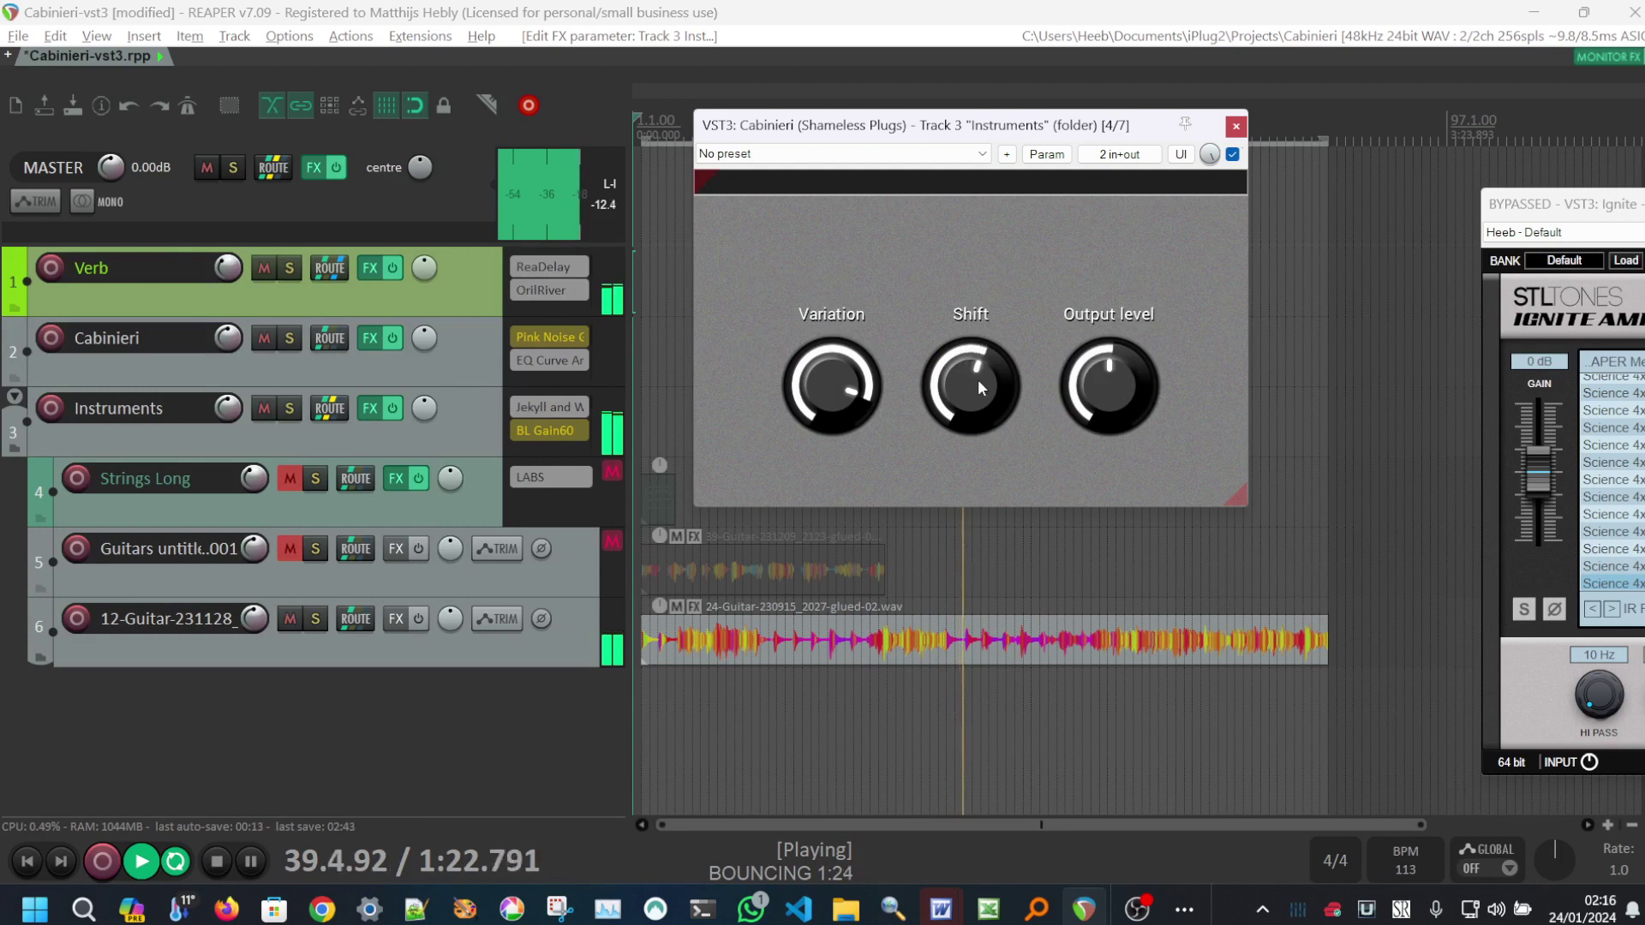
{"action": "left_click", "coordinate": [1233, 155]}
{"action": "left_click", "coordinate": [1233, 155]}
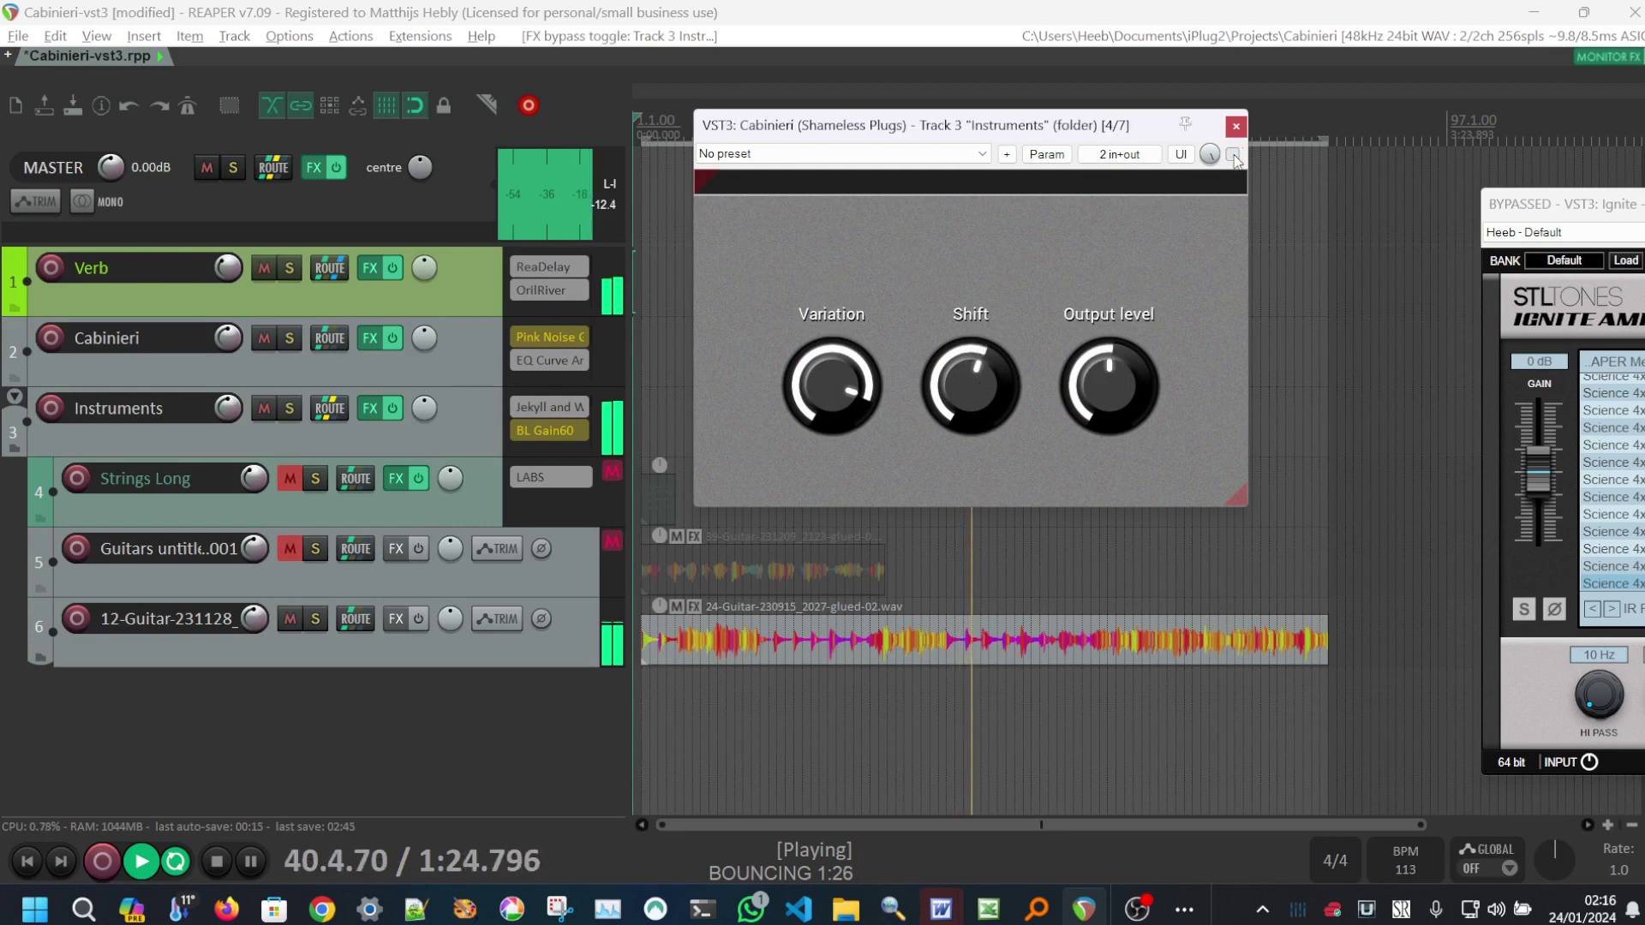
- Lower Variation to about 2 o'clock, sweep Shift around its centre, and compare the sound with Cabinieri bypassed
{"action": "scroll", "coordinate": [814, 393], "scroll_direction": "up", "scroll_amount": 1}
{"action": "scroll", "coordinate": [960, 386], "scroll_direction": "down", "scroll_amount": 1}
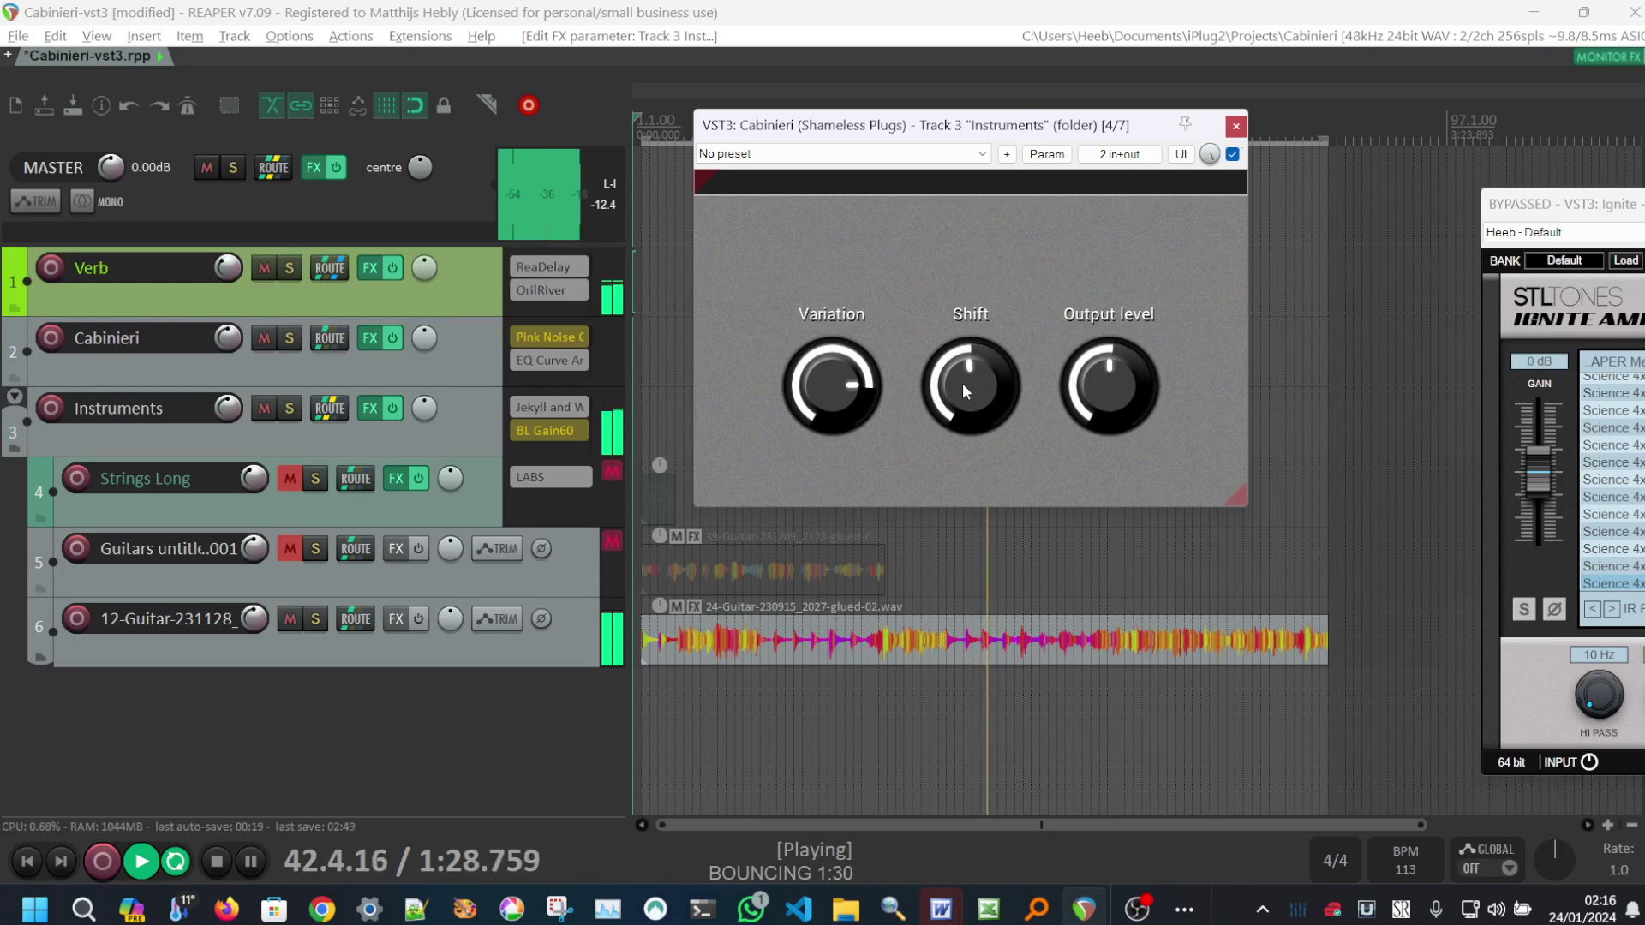
{"action": "scroll", "coordinate": [835, 377], "scroll_direction": "down", "scroll_amount": 1}
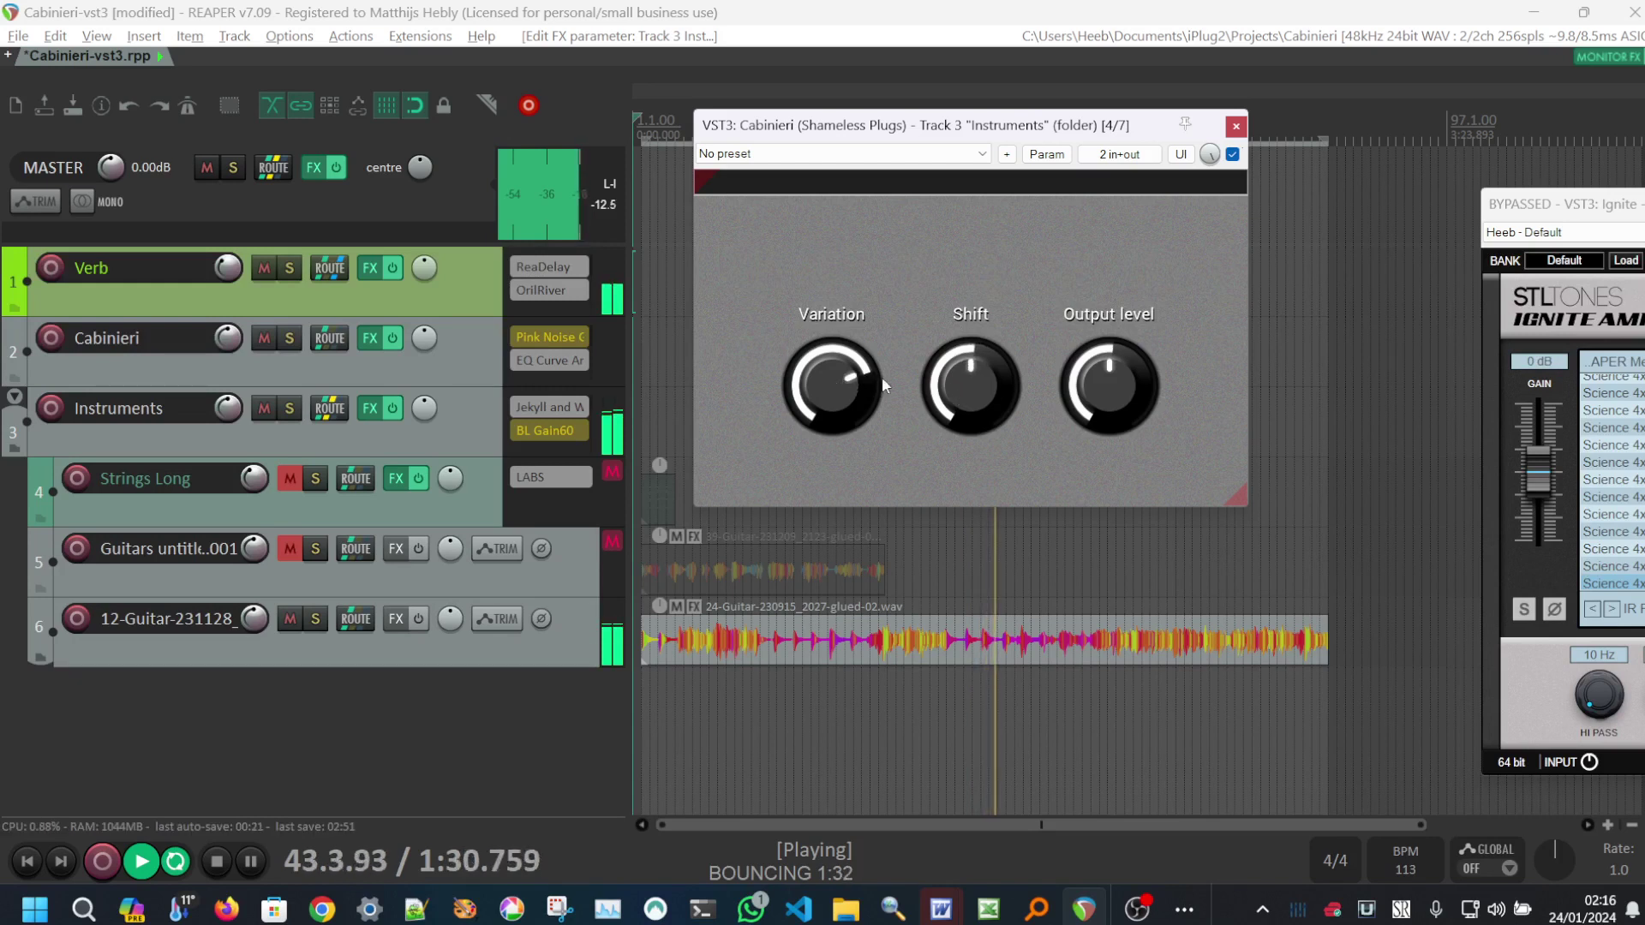
{"action": "scroll", "coordinate": [986, 378], "scroll_direction": "up", "scroll_amount": 1}
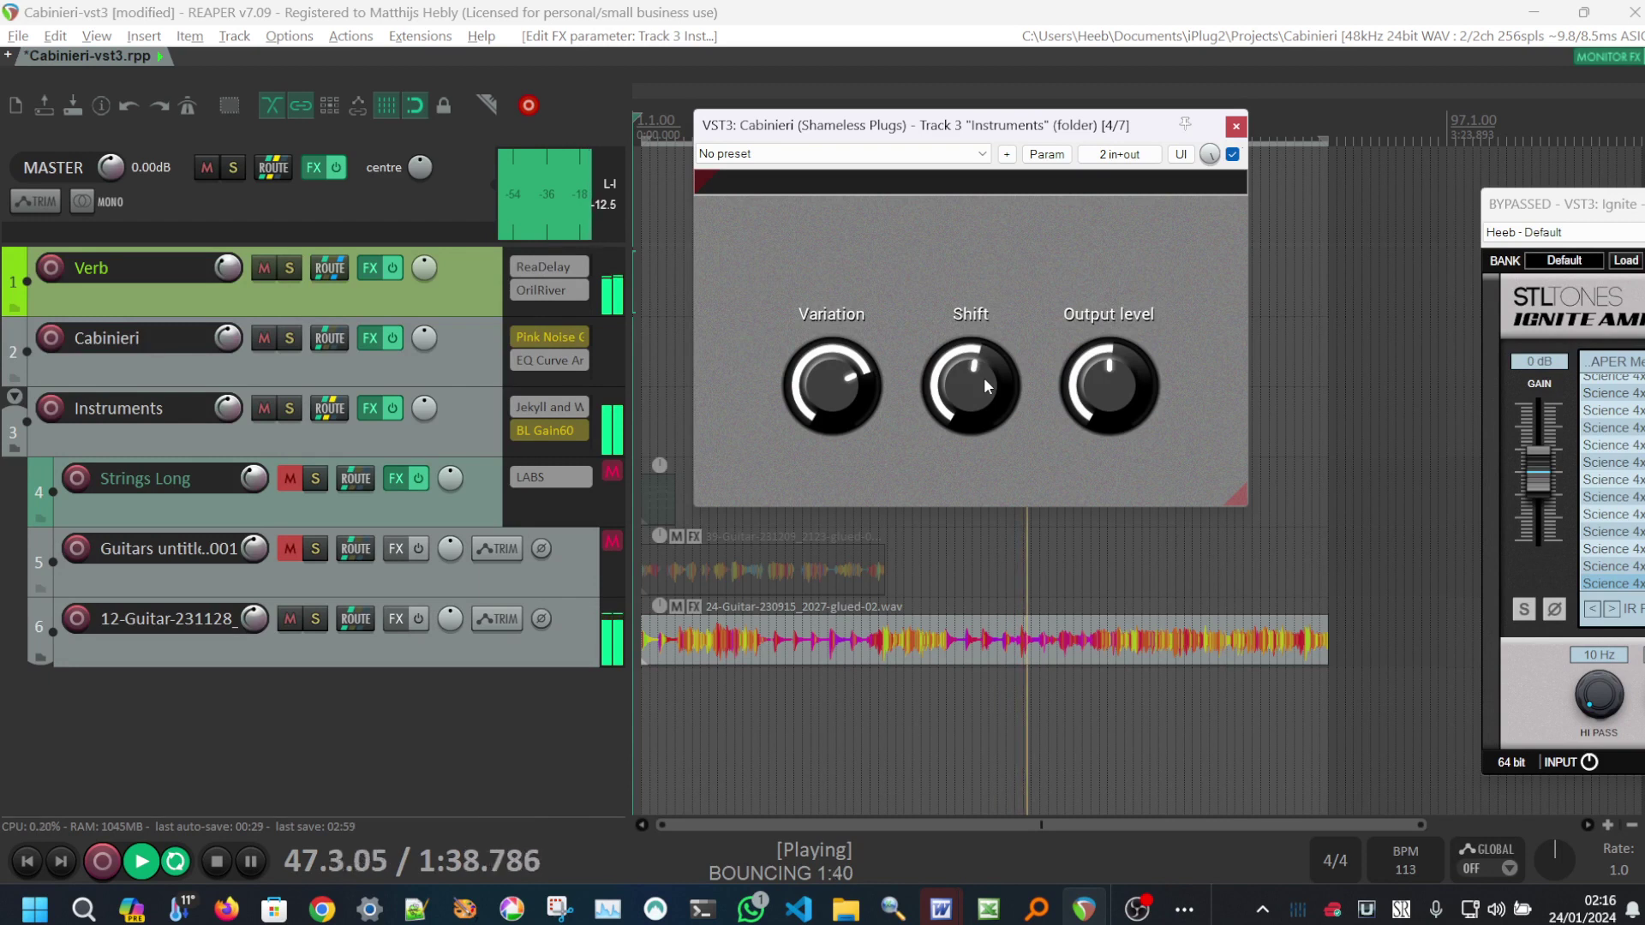
{"action": "left_click", "coordinate": [1232, 154]}
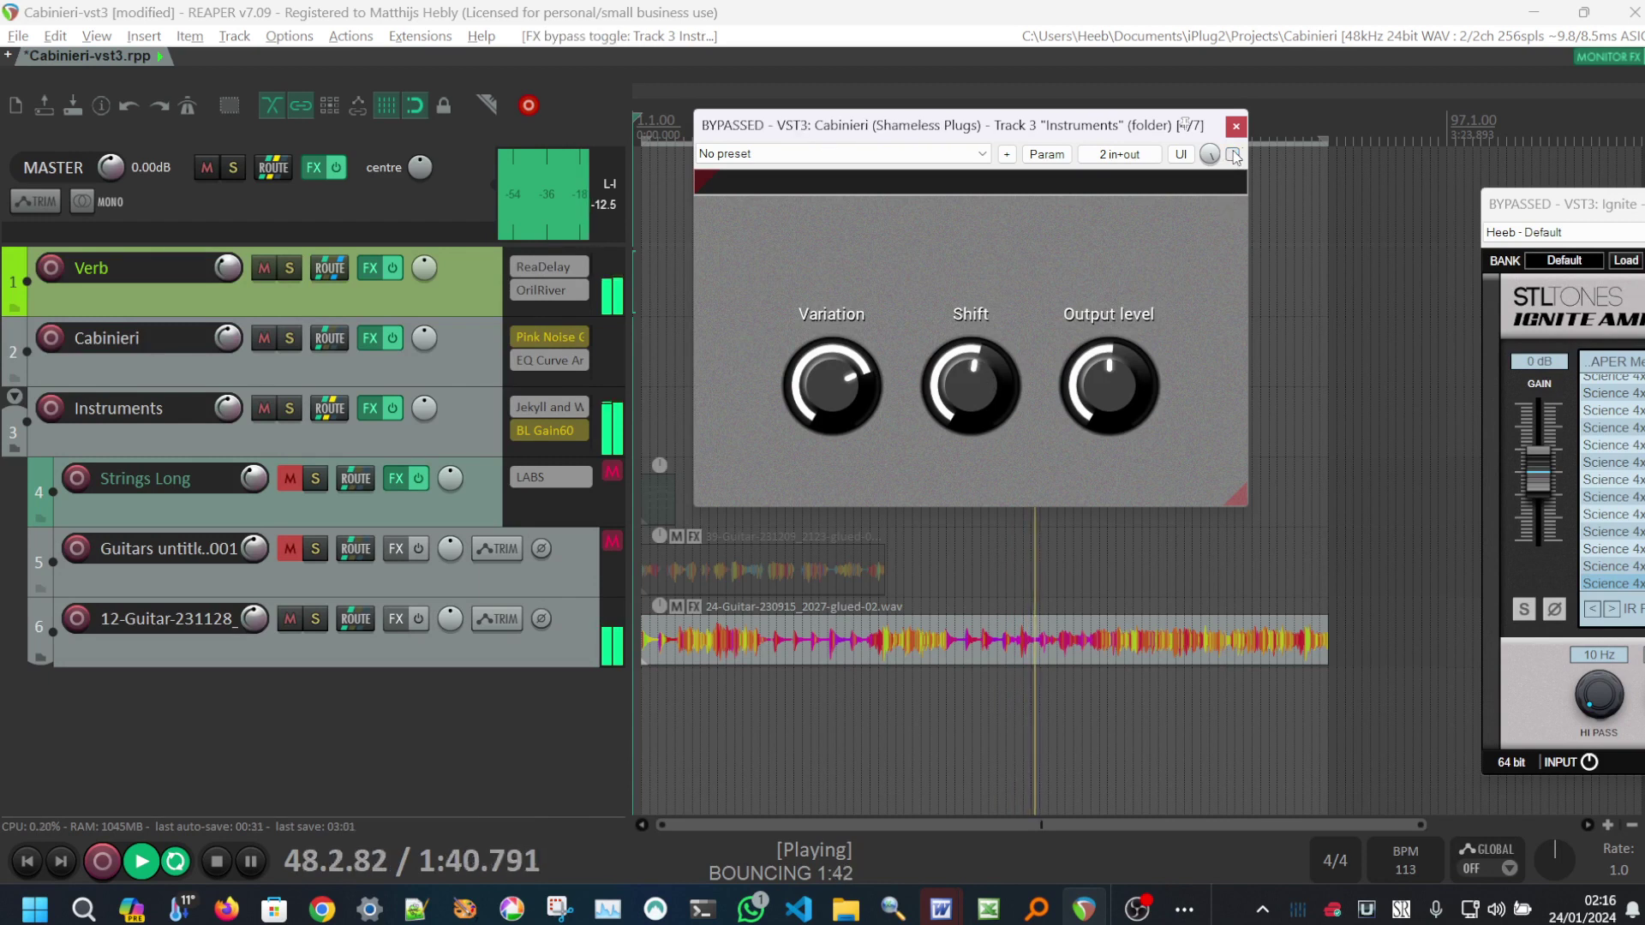
{"action": "left_click", "coordinate": [1232, 154]}
- Lower Variation to about 1 o'clock and sweep Shift around its centre, ending slightly above it
{"action": "left_click_drag", "start_coordinate": [855, 378], "coordinate": [850, 382]}
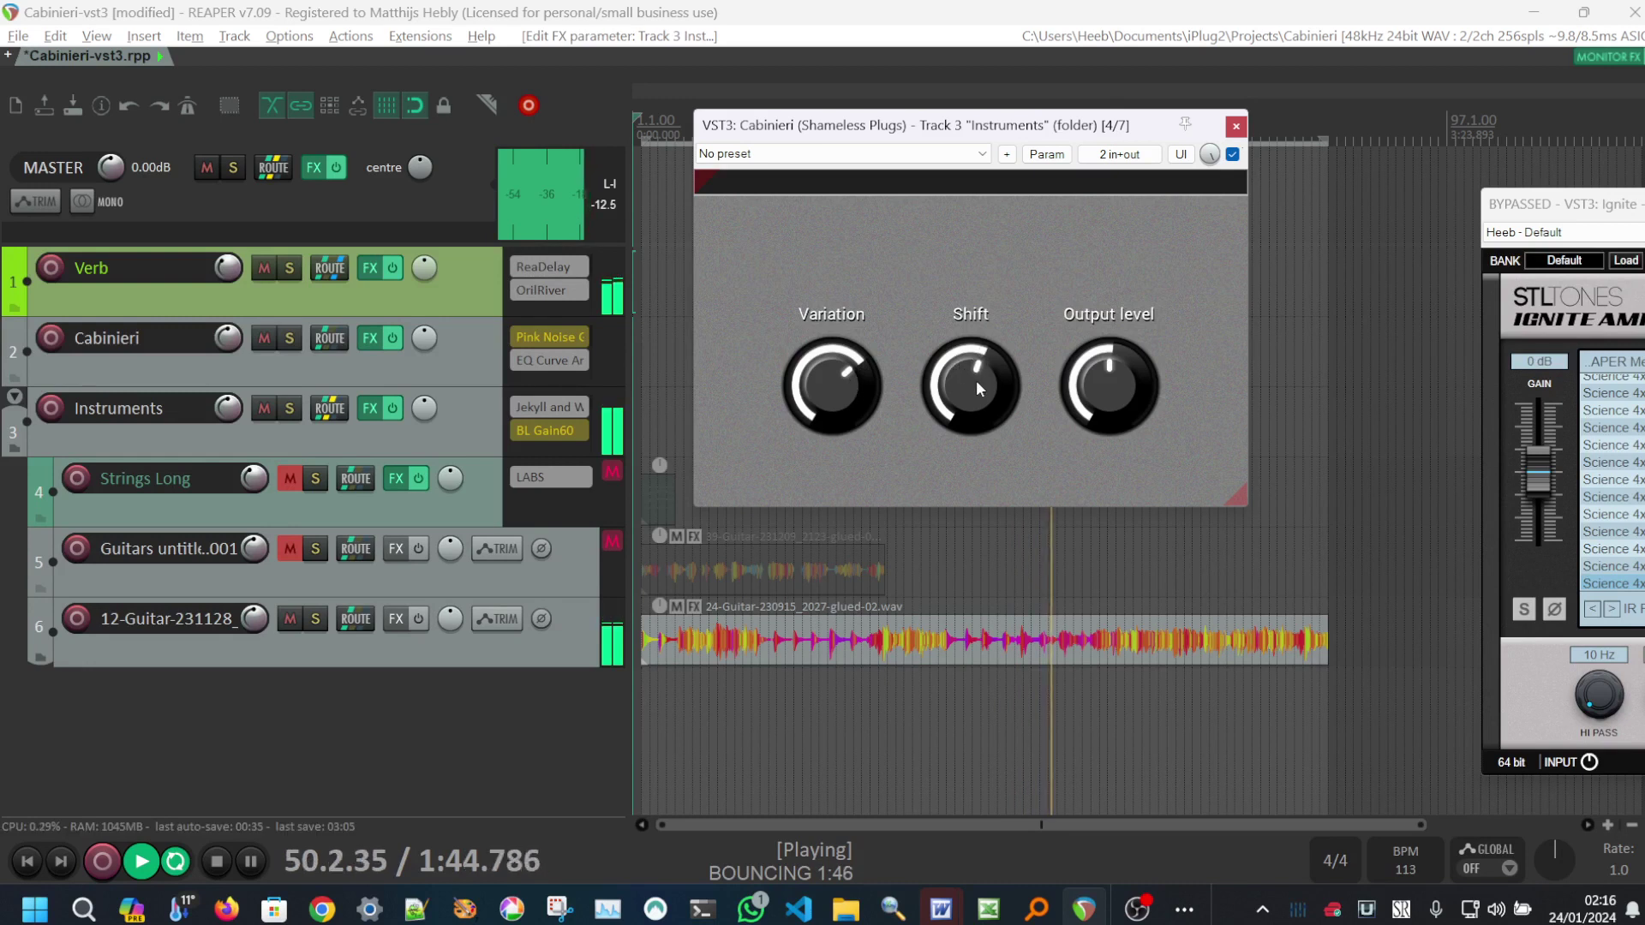
{"action": "left_click_drag", "start_coordinate": [962, 376], "coordinate": [968, 383]}
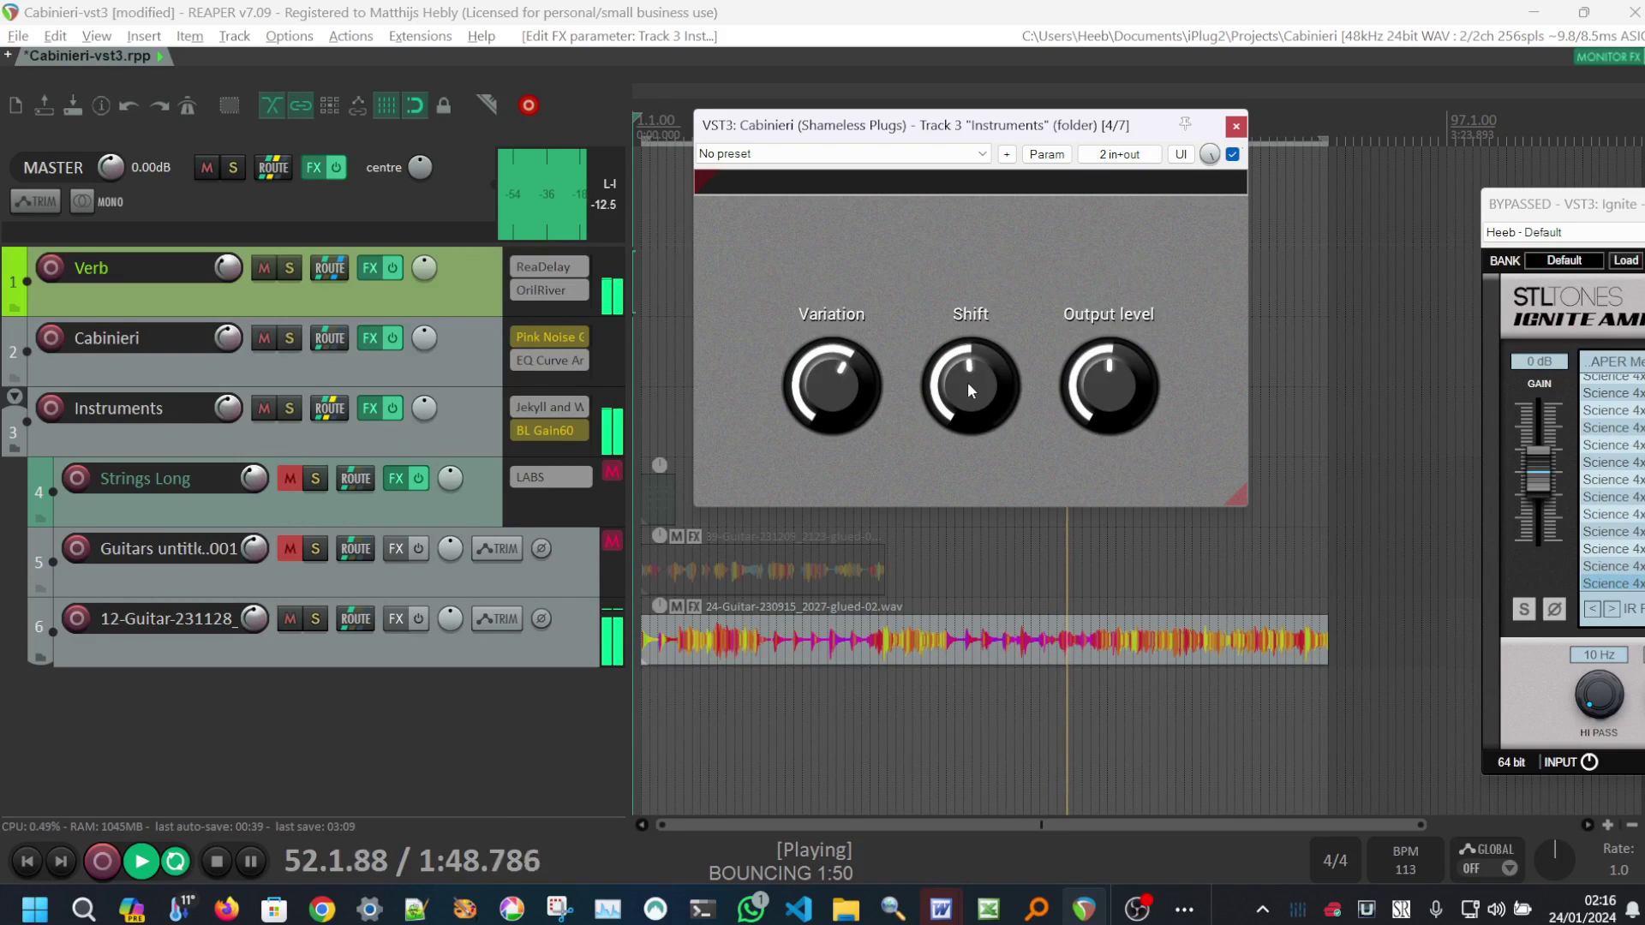
{"action": "scroll", "coordinate": [969, 382], "scroll_direction": "up", "scroll_amount": 3}
{"action": "scroll", "coordinate": [968, 382], "scroll_direction": "up", "scroll_amount": 2}
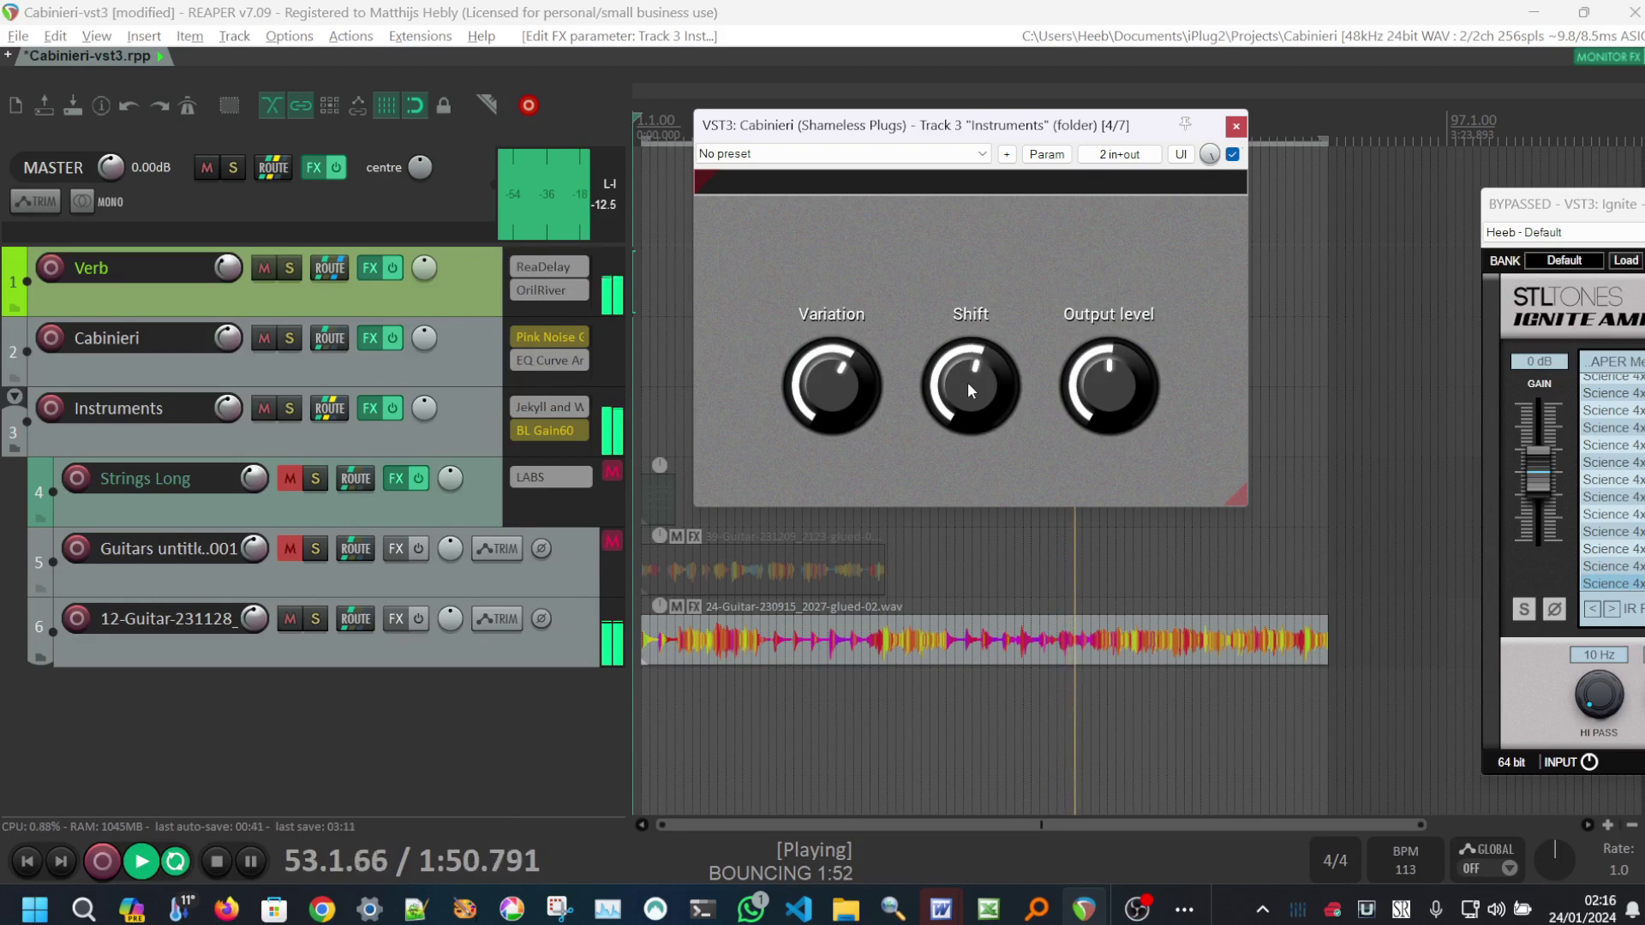
- Lower Variation to just below its centre, set Shift slightly above centre, and compare against the bypassed signal
{"action": "scroll", "coordinate": [853, 379], "scroll_direction": "down", "scroll_amount": 6}
{"action": "scroll", "coordinate": [984, 389], "scroll_direction": "down", "scroll_amount": 5}
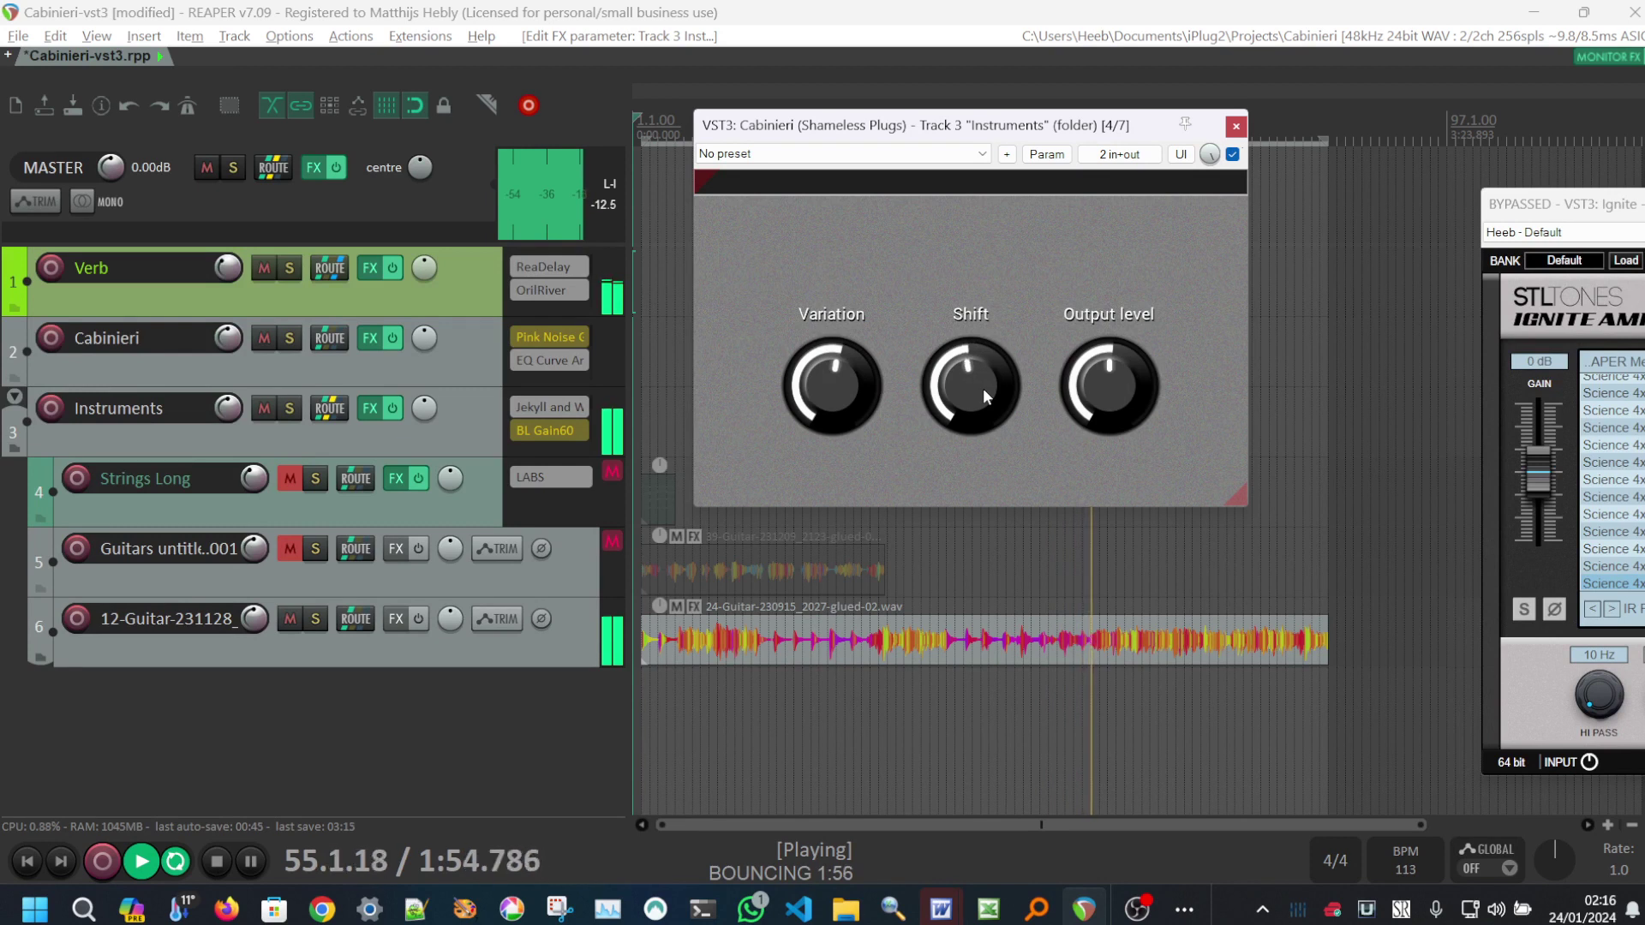
{"action": "scroll", "coordinate": [835, 379], "scroll_direction": "down", "scroll_amount": 7}
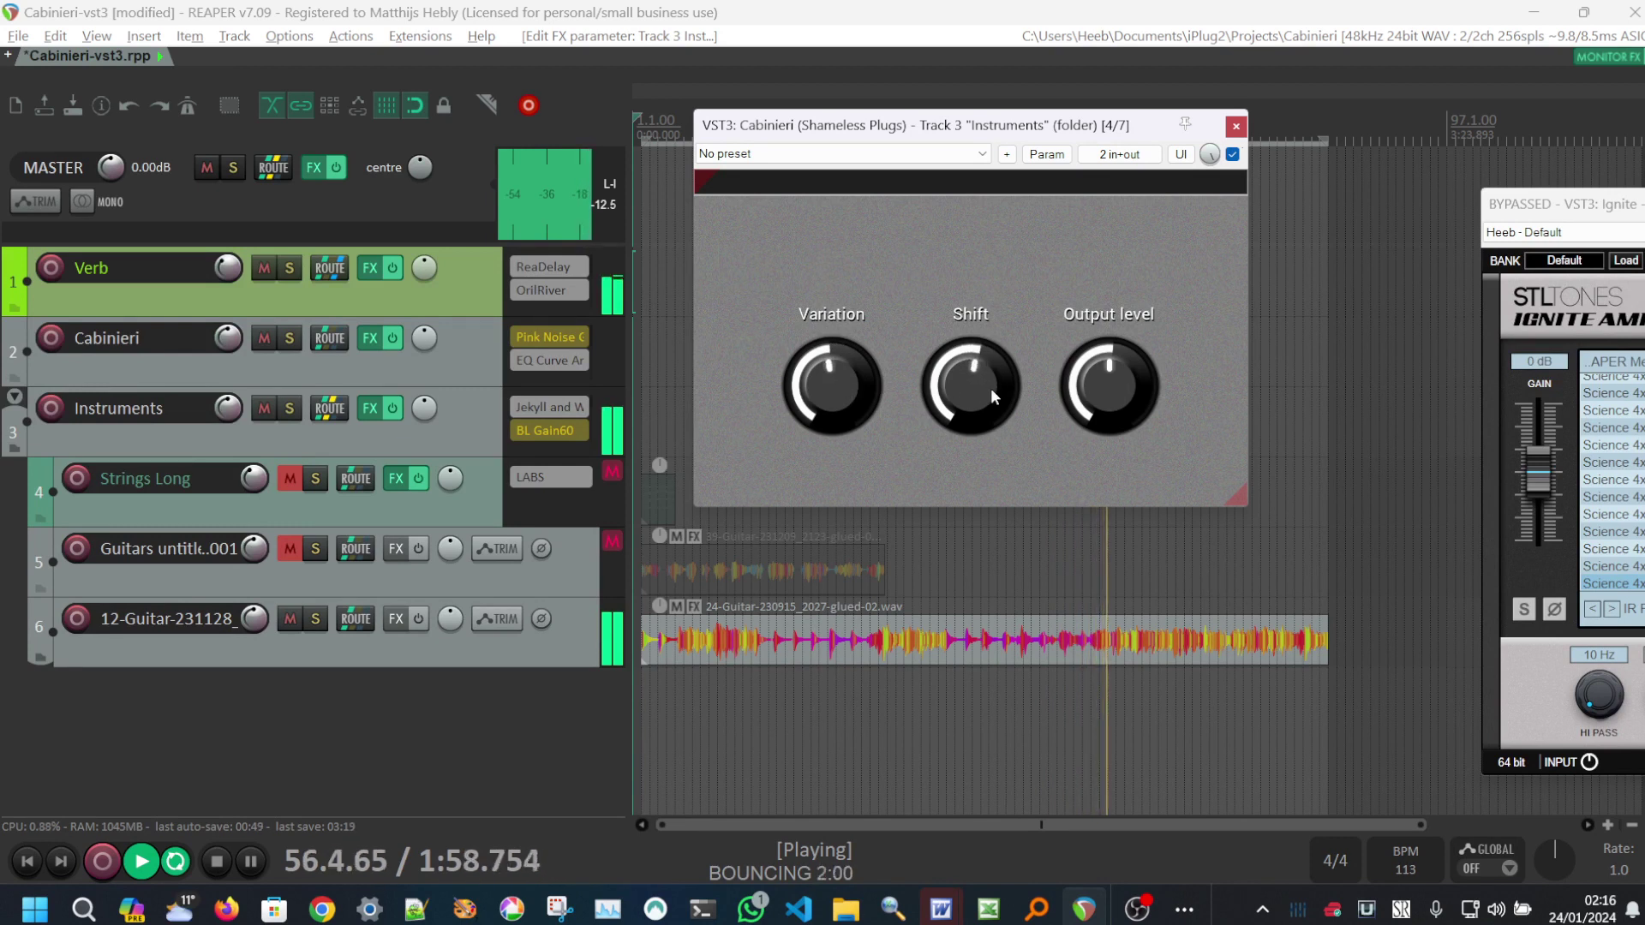
{"action": "left_click", "coordinate": [1232, 155]}
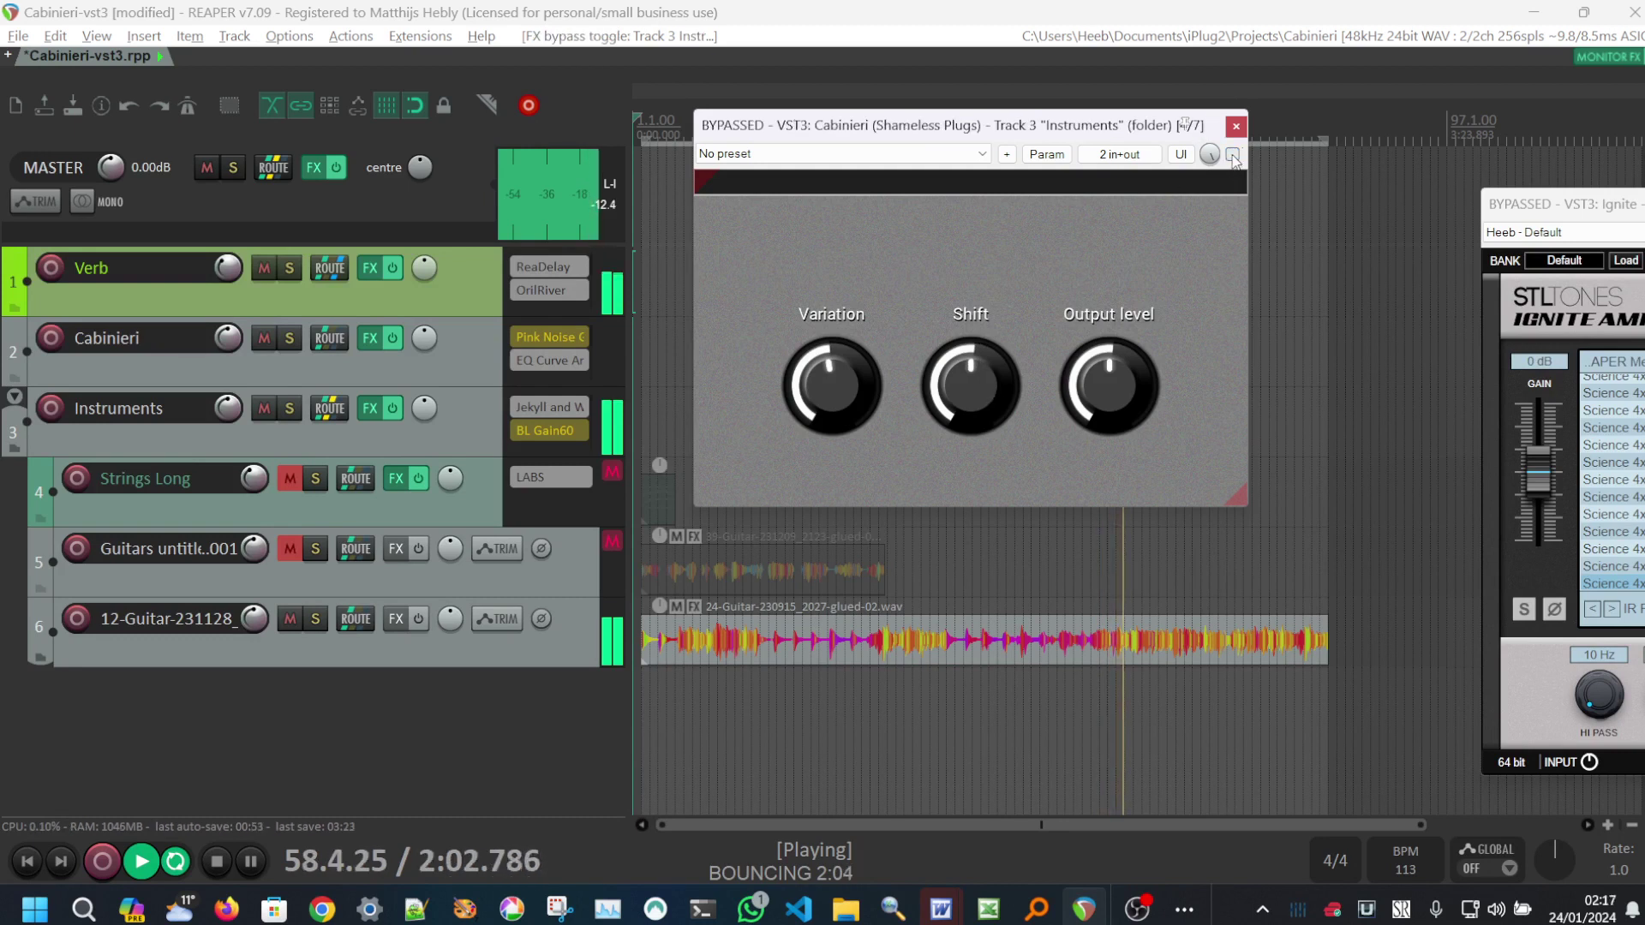
{"action": "left_click", "coordinate": [1233, 154]}
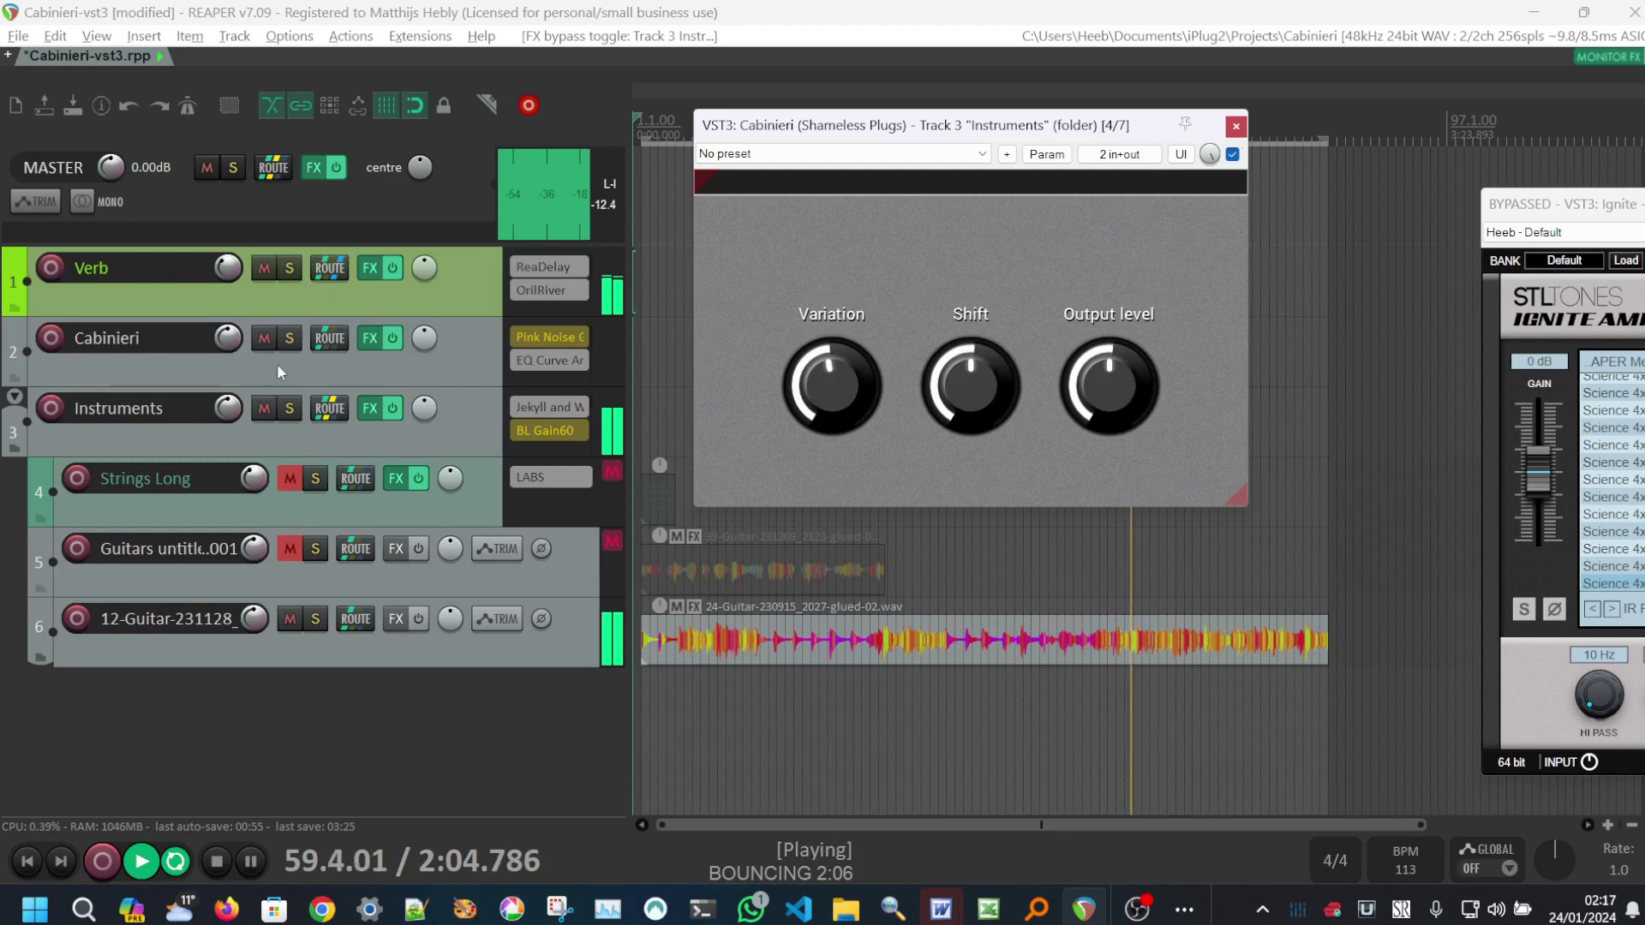
- Open the Instruments track's FX chain, select Cabinieri, TDR Nova and Ignite NadIR together, and narrow the chain window beside Cabinieri's controls
{"action": "left_click", "coordinate": [370, 409]}
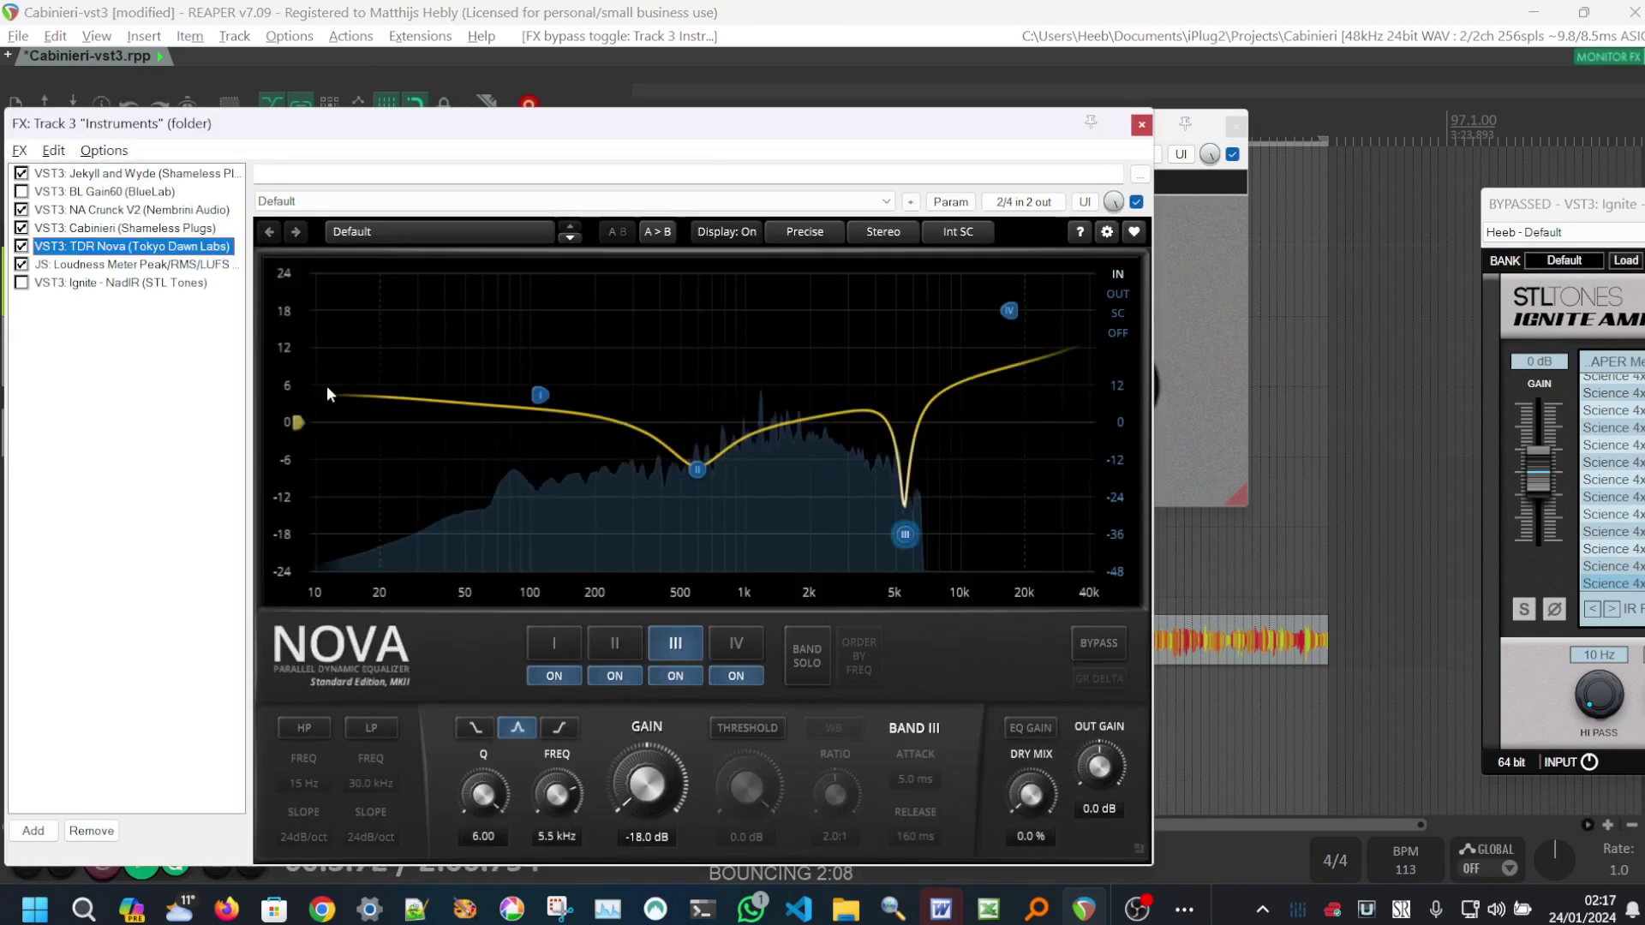
{"action": "left_click_drag", "start_coordinate": [223, 115], "coordinate": [518, 101]}
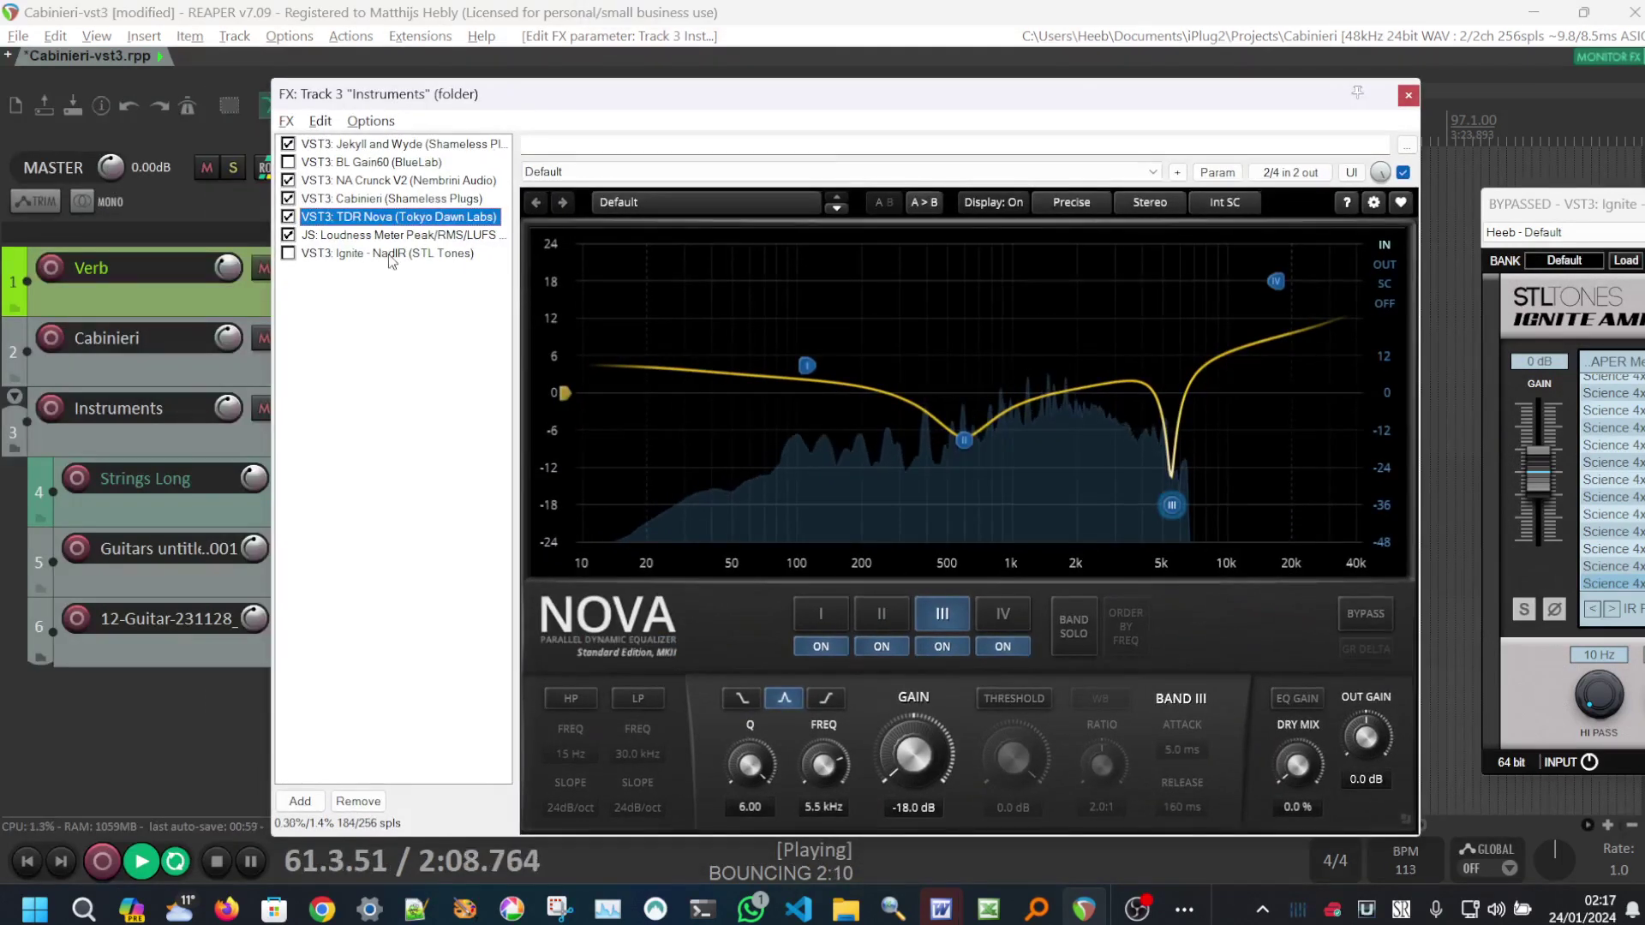
{"action": "left_click", "coordinate": [356, 256]}
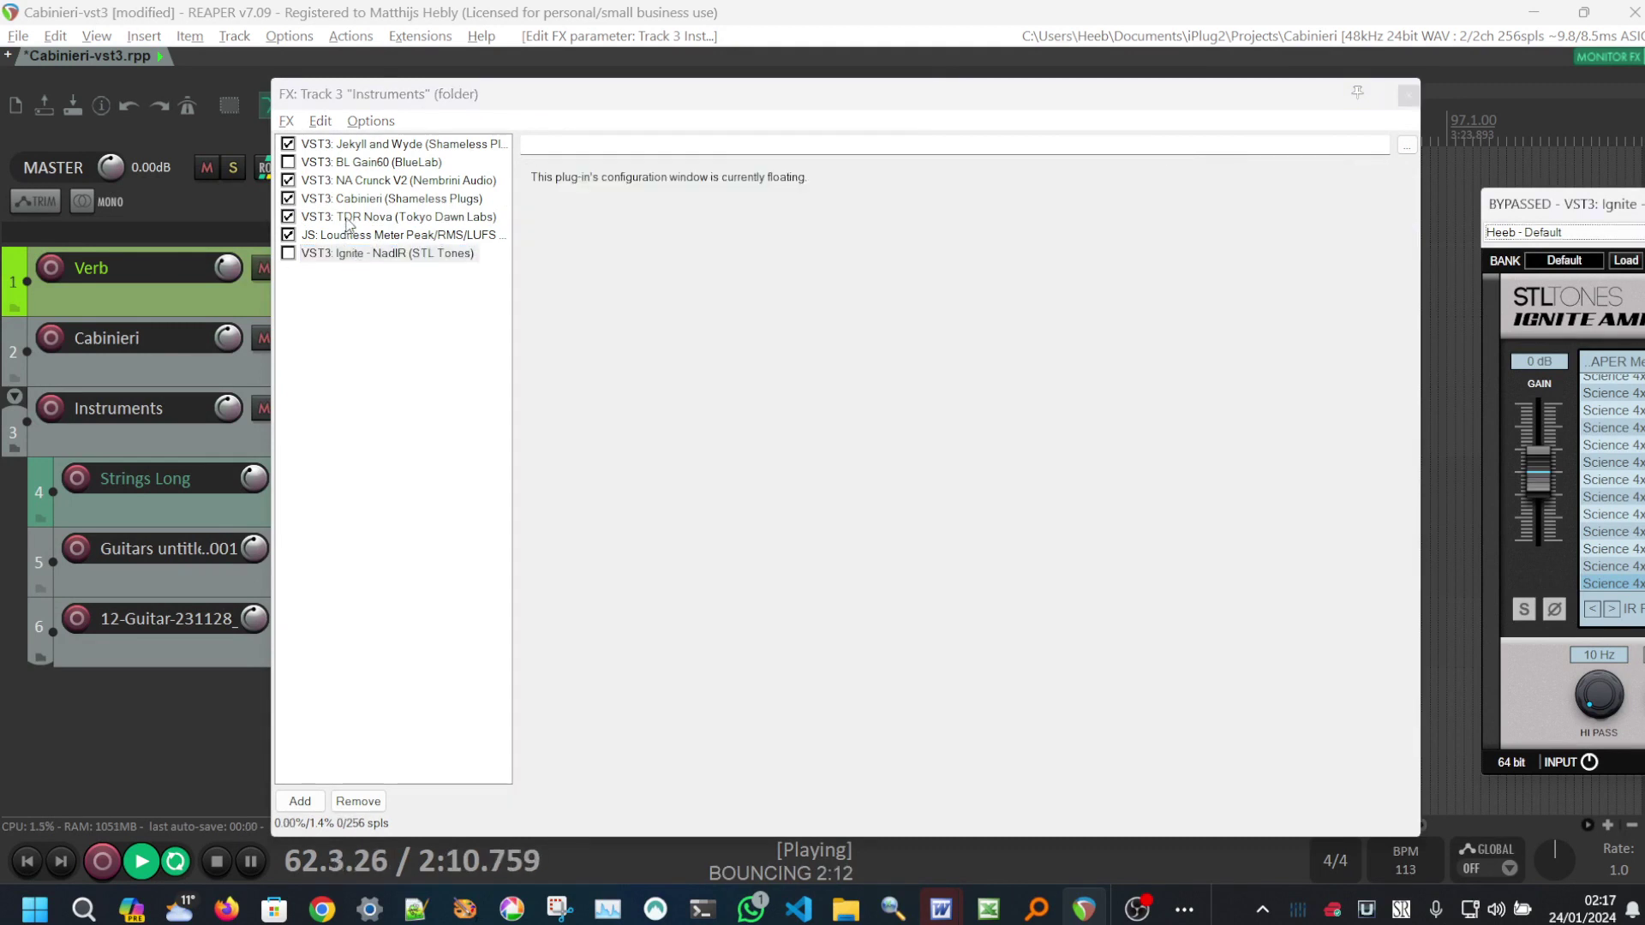
{"action": "left_click", "coordinate": [347, 220]}
{"action": "double_click", "coordinate": [347, 201]}
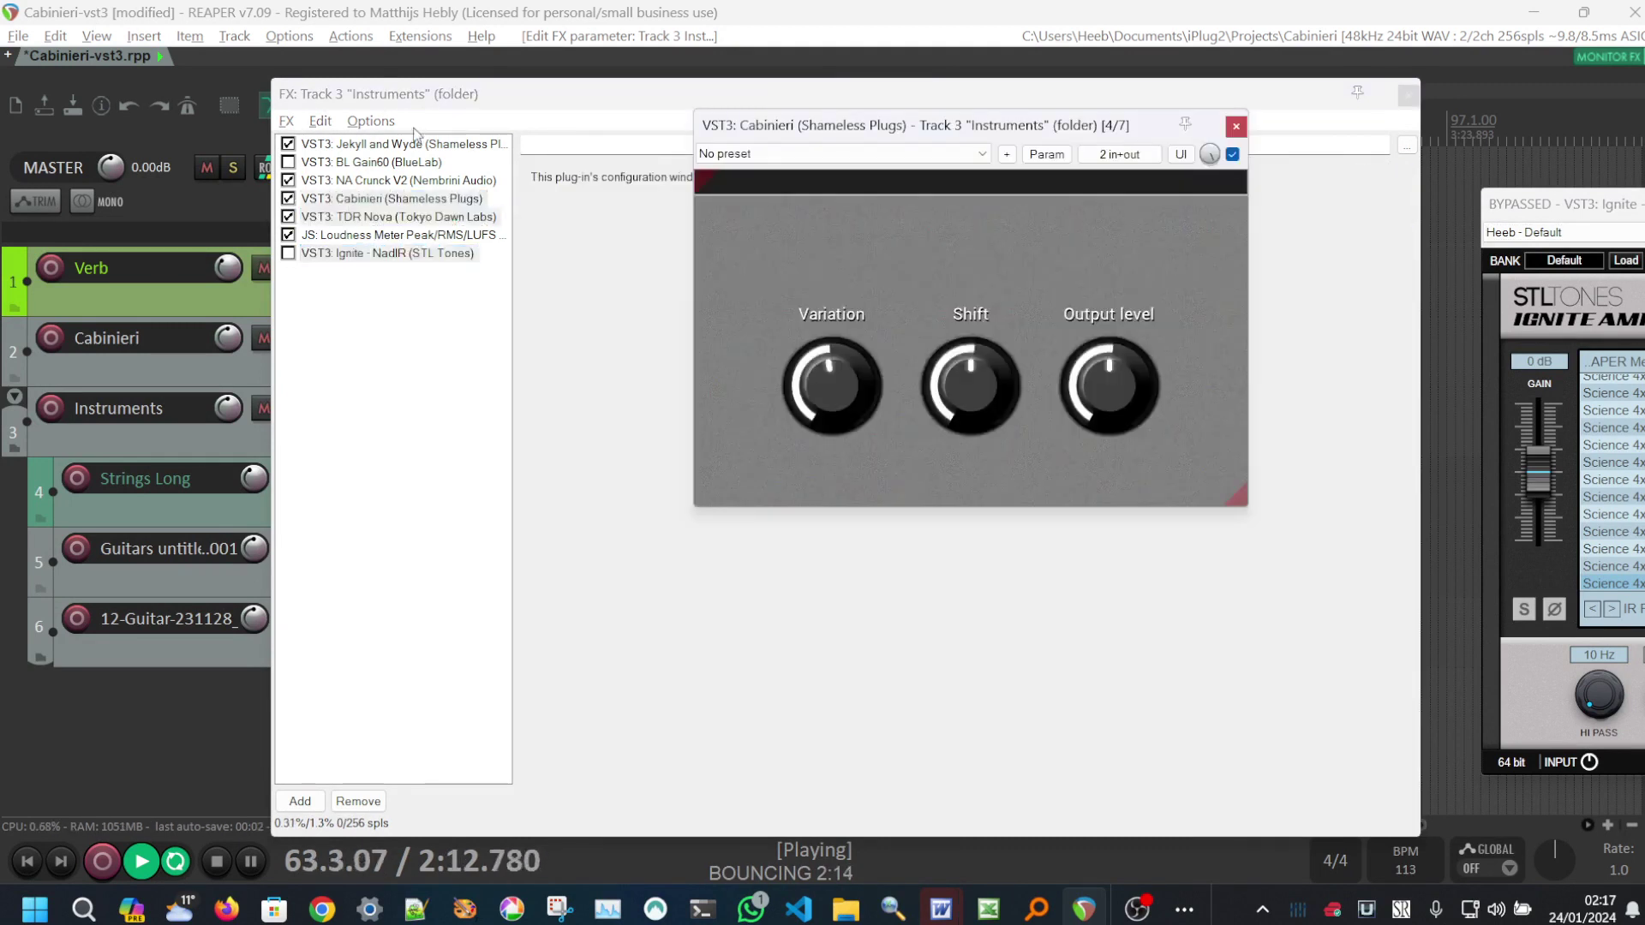
{"action": "left_click_drag", "start_coordinate": [514, 101], "coordinate": [304, 85]}
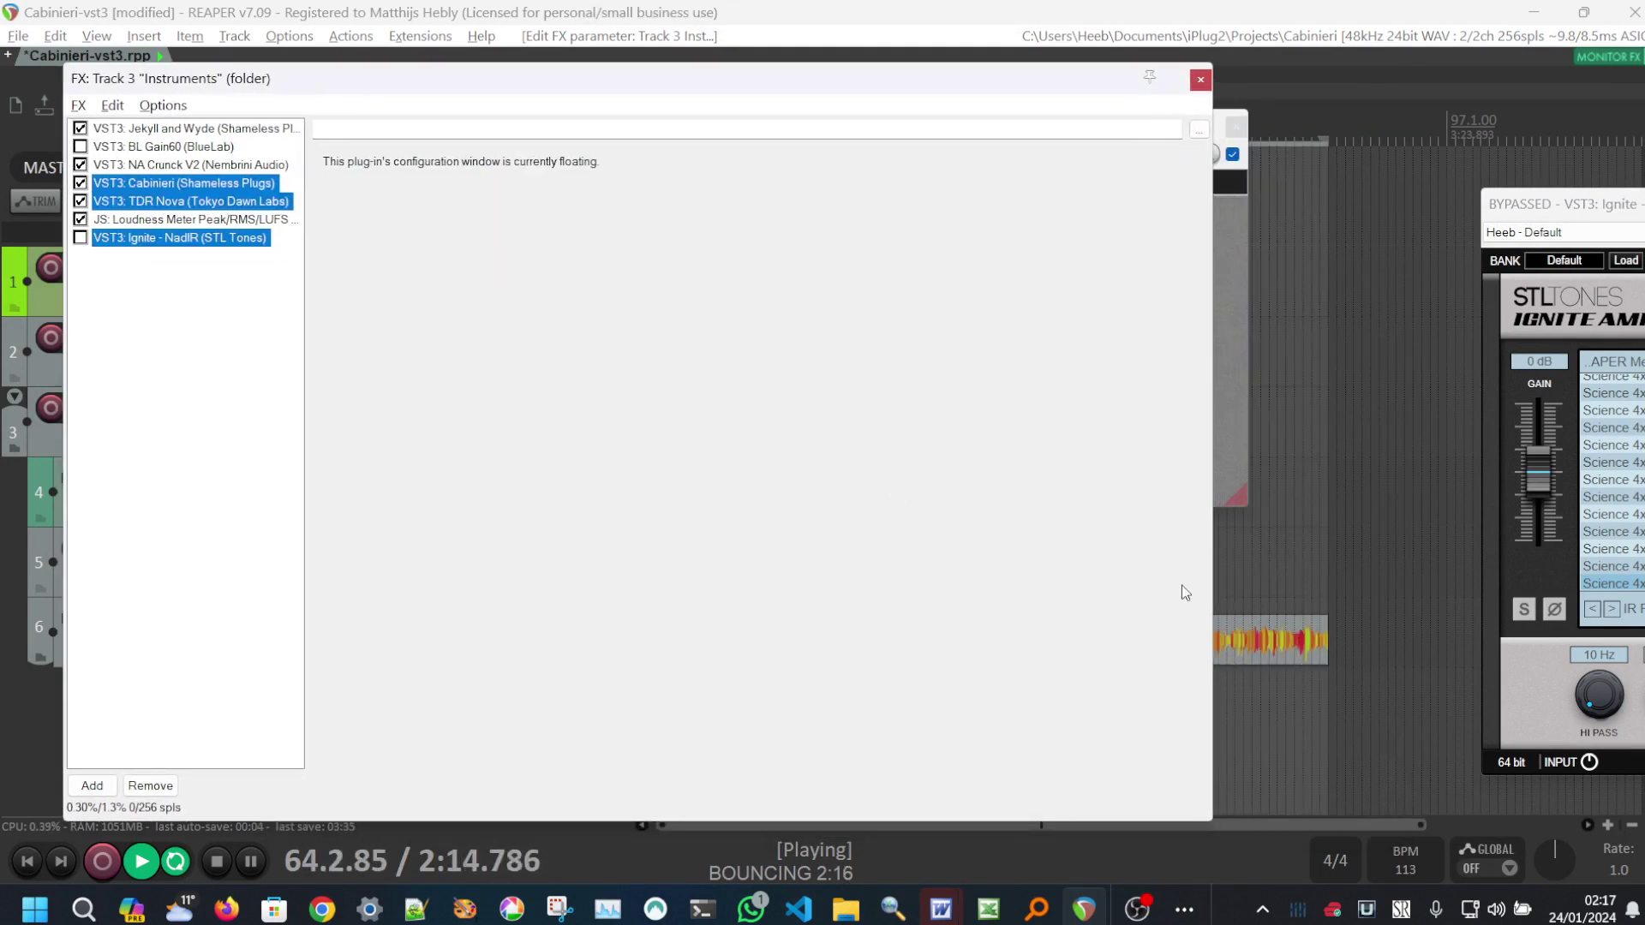
{"action": "left_click_drag", "start_coordinate": [1213, 582], "coordinate": [624, 539]}
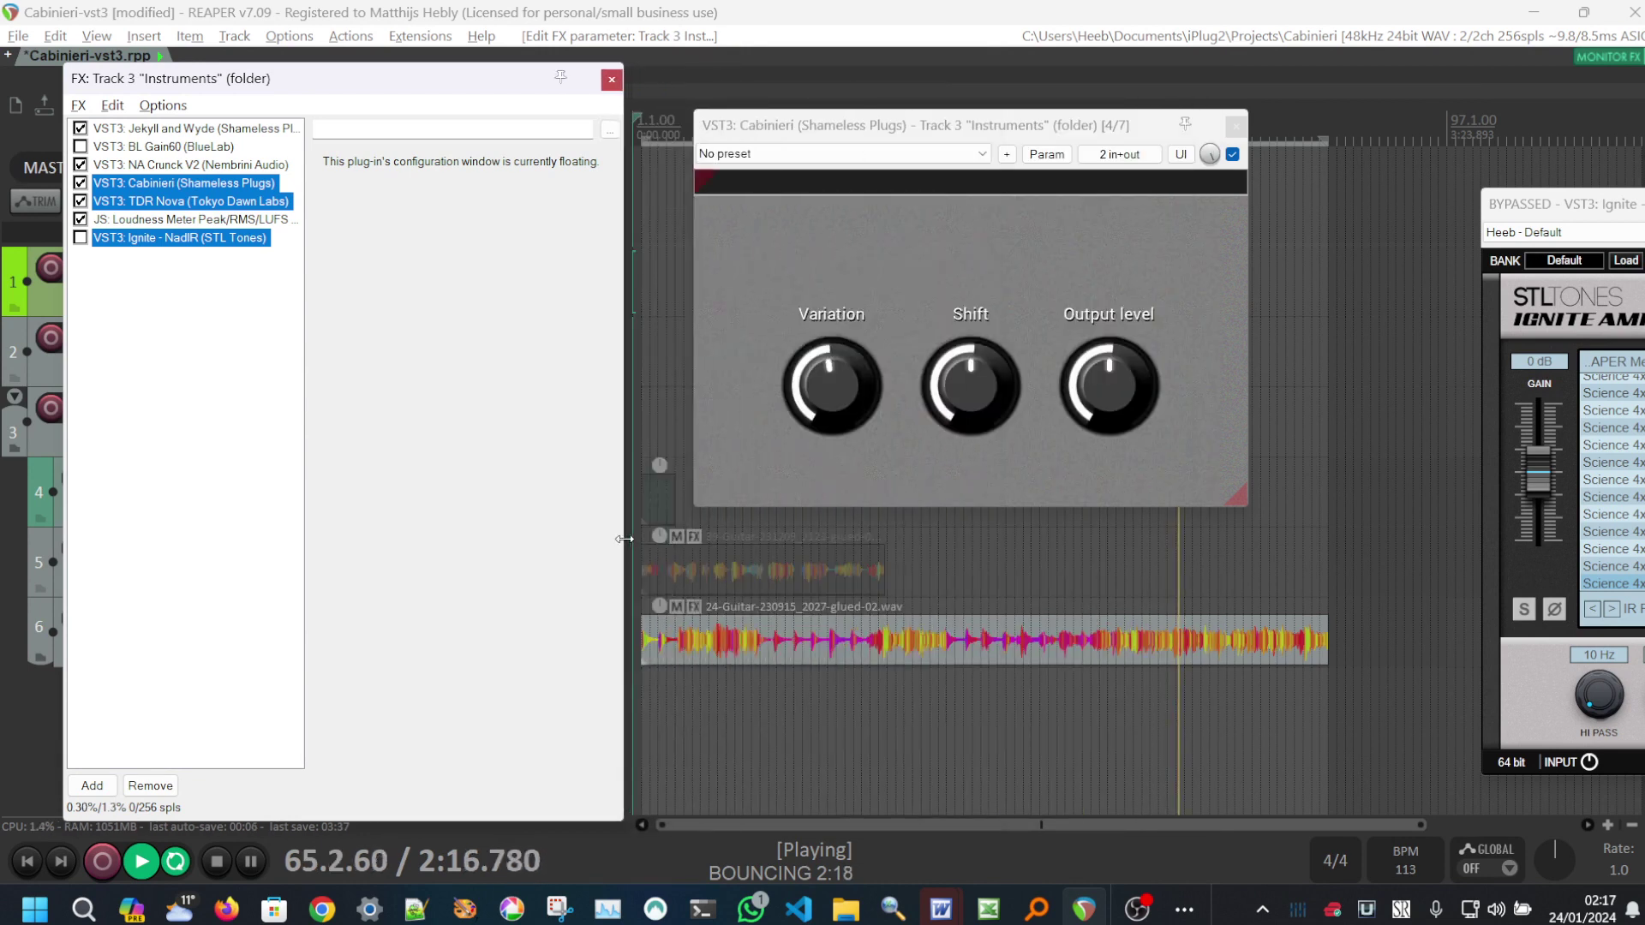
- Swap Cabinieri and TDR Nova for NadIR and back by toggling their bypass, and arrange both plug-in windows beside the FX chain
{"action": "key", "text": "ctrl+b"}
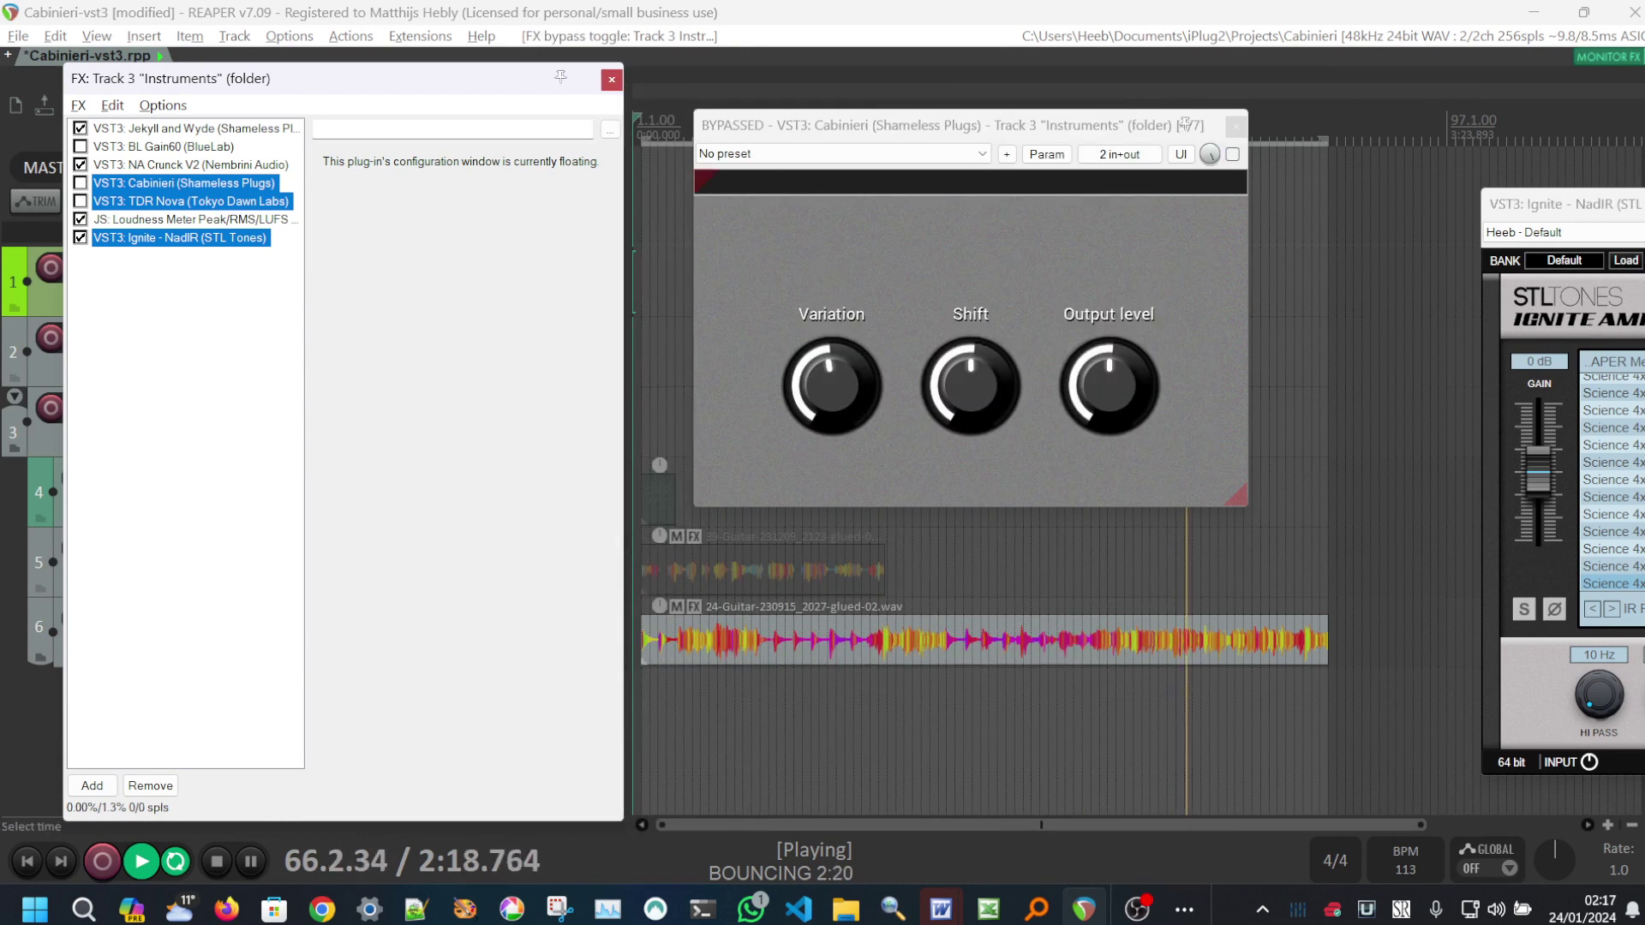
{"action": "left_click_drag", "start_coordinate": [1594, 209], "coordinate": [1322, 240]}
{"action": "left_click_drag", "start_coordinate": [1007, 135], "coordinate": [766, 144]}
{"action": "left_click", "coordinate": [386, 79]}
{"action": "key", "text": "ctrl+b"}
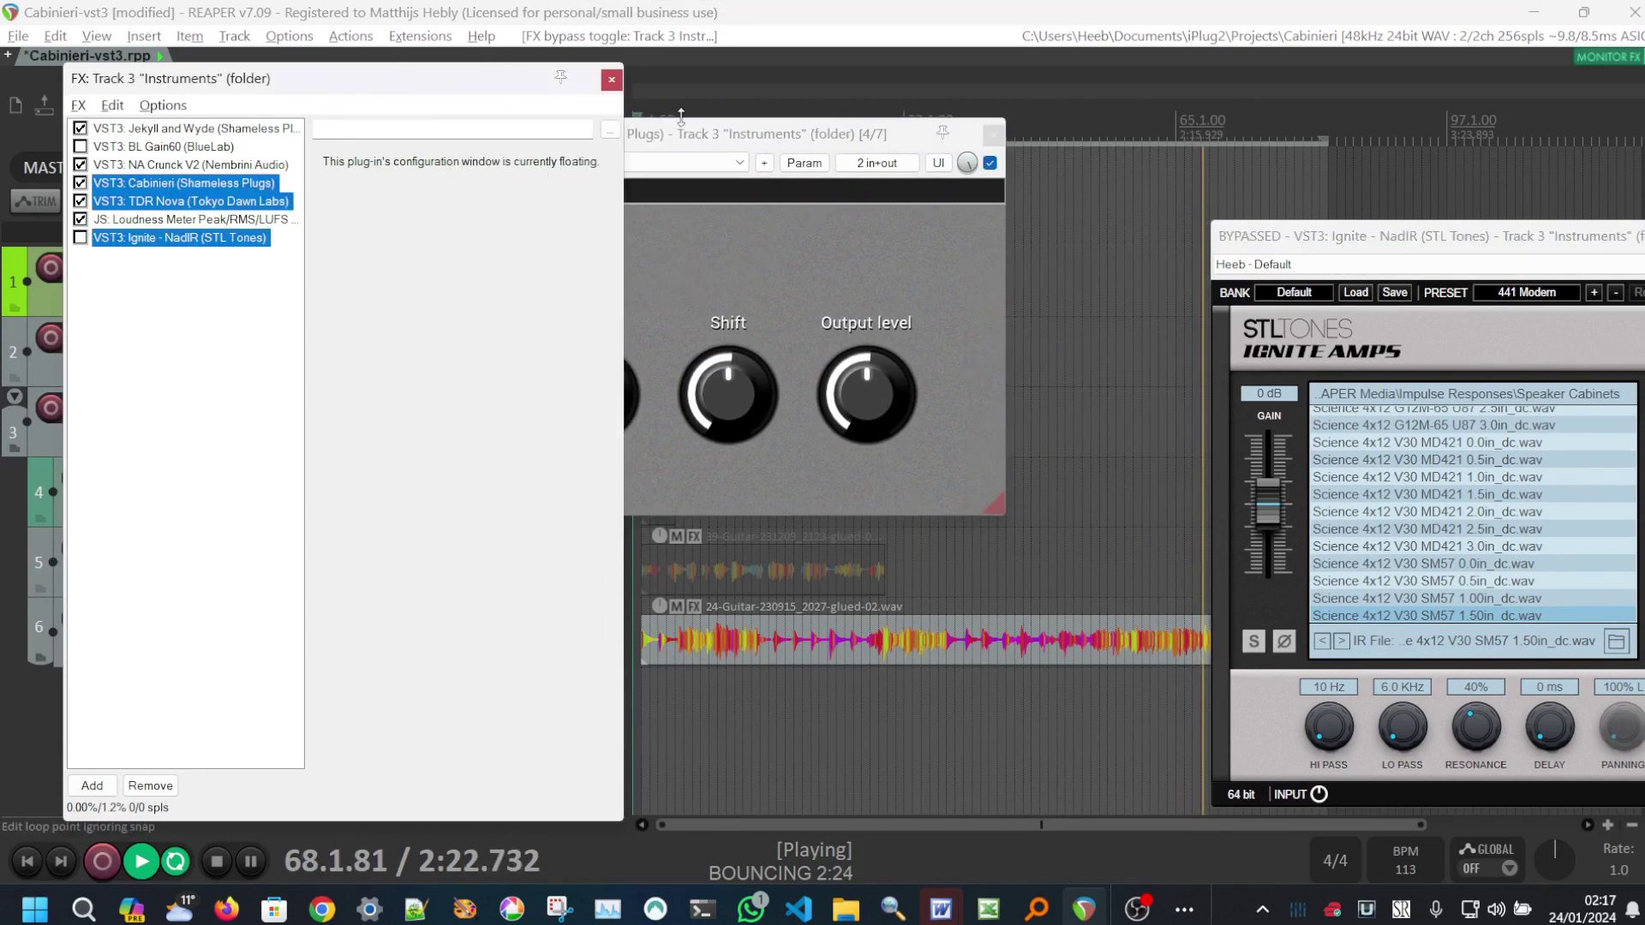
{"action": "left_click_drag", "start_coordinate": [727, 146], "coordinate": [912, 170]}
- Raise Cabinieri's Output level and Shift slightly above centre, and compare the sound with NadIR
{"action": "scroll", "coordinate": [1047, 408], "scroll_direction": "up", "scroll_amount": 6}
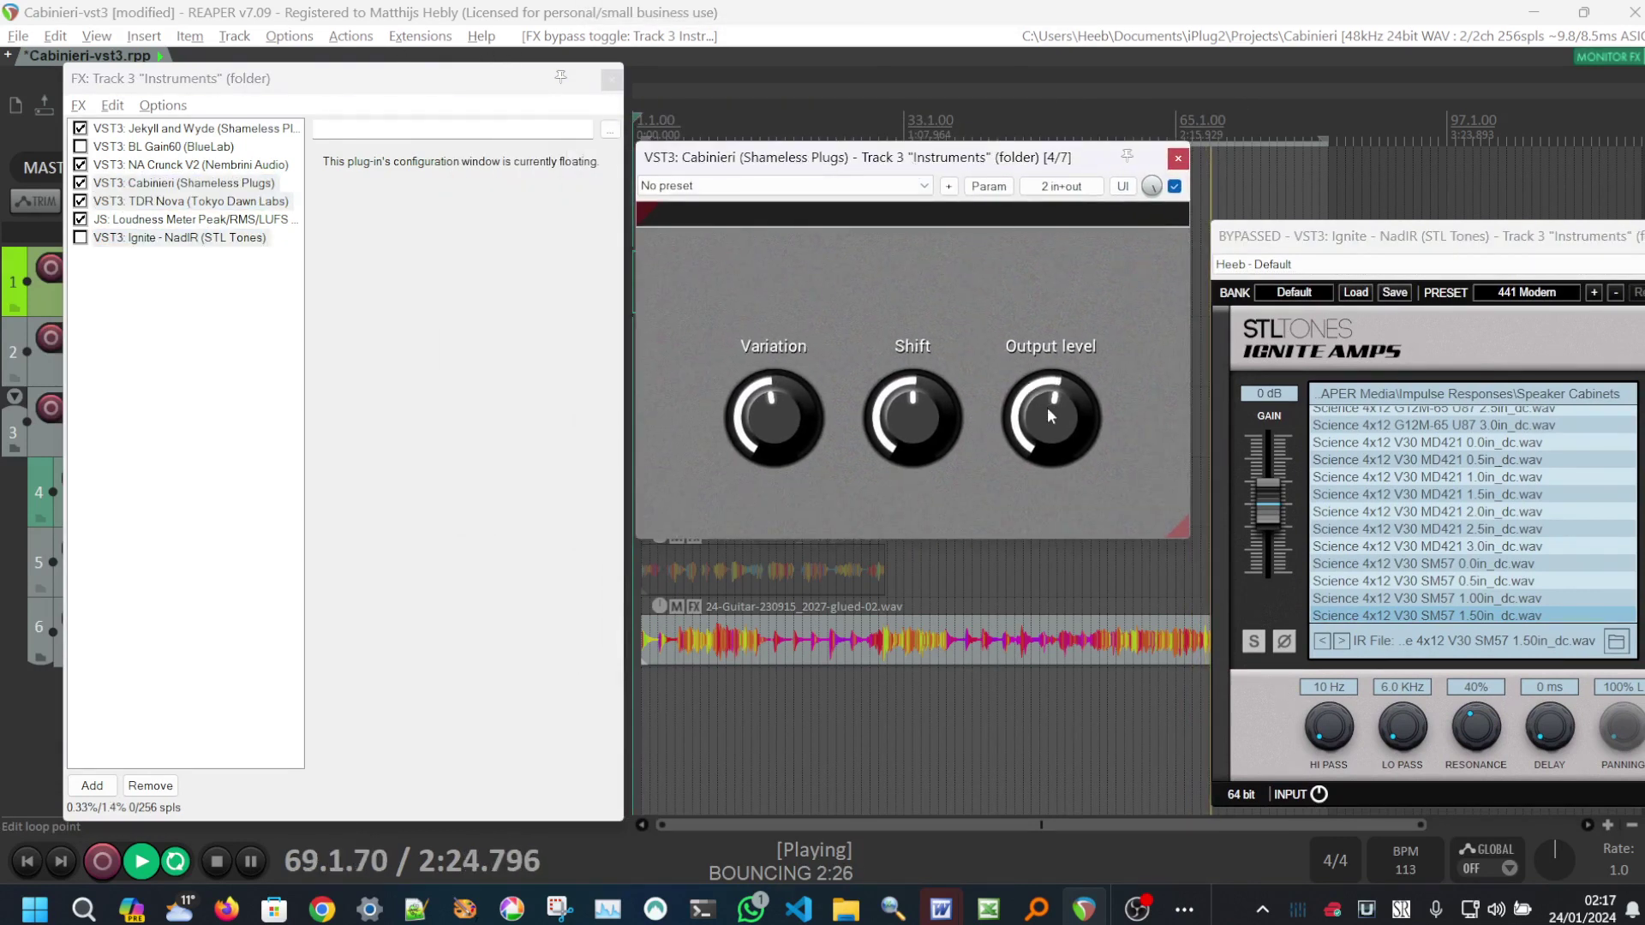
{"action": "left_click_drag", "start_coordinate": [1051, 408], "coordinate": [1052, 411]}
{"action": "left_click_drag", "start_coordinate": [896, 430], "coordinate": [929, 423]}
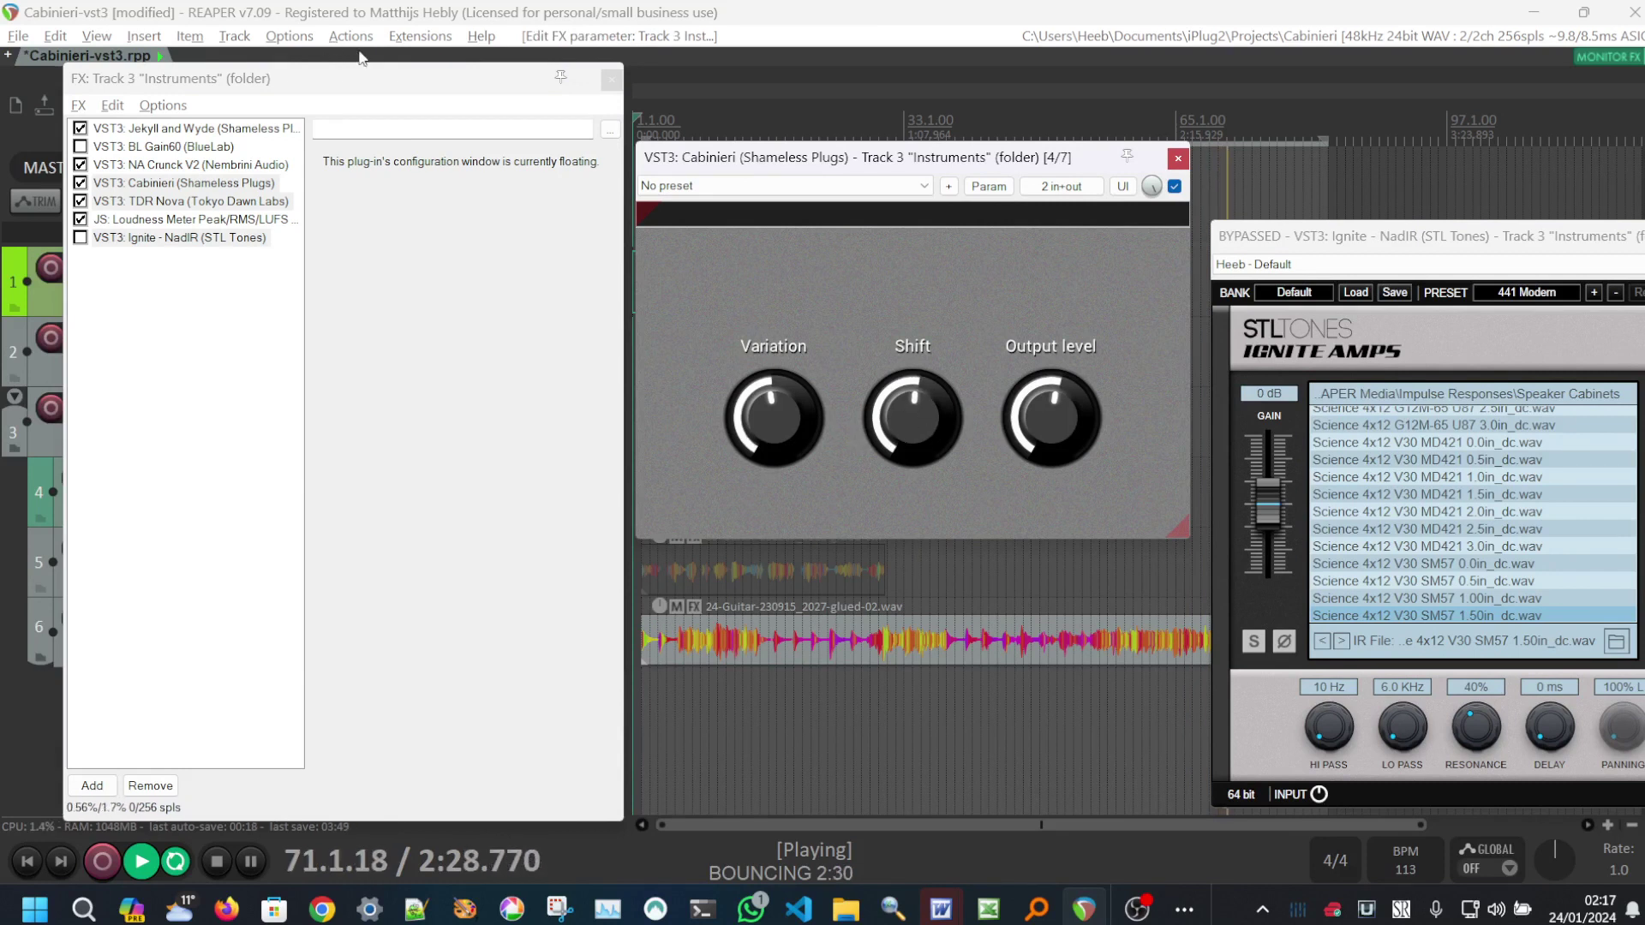
{"action": "left_click", "coordinate": [356, 83]}
{"action": "key", "text": "ctrl+b"}
{"action": "key", "text": "ctrl+b"}
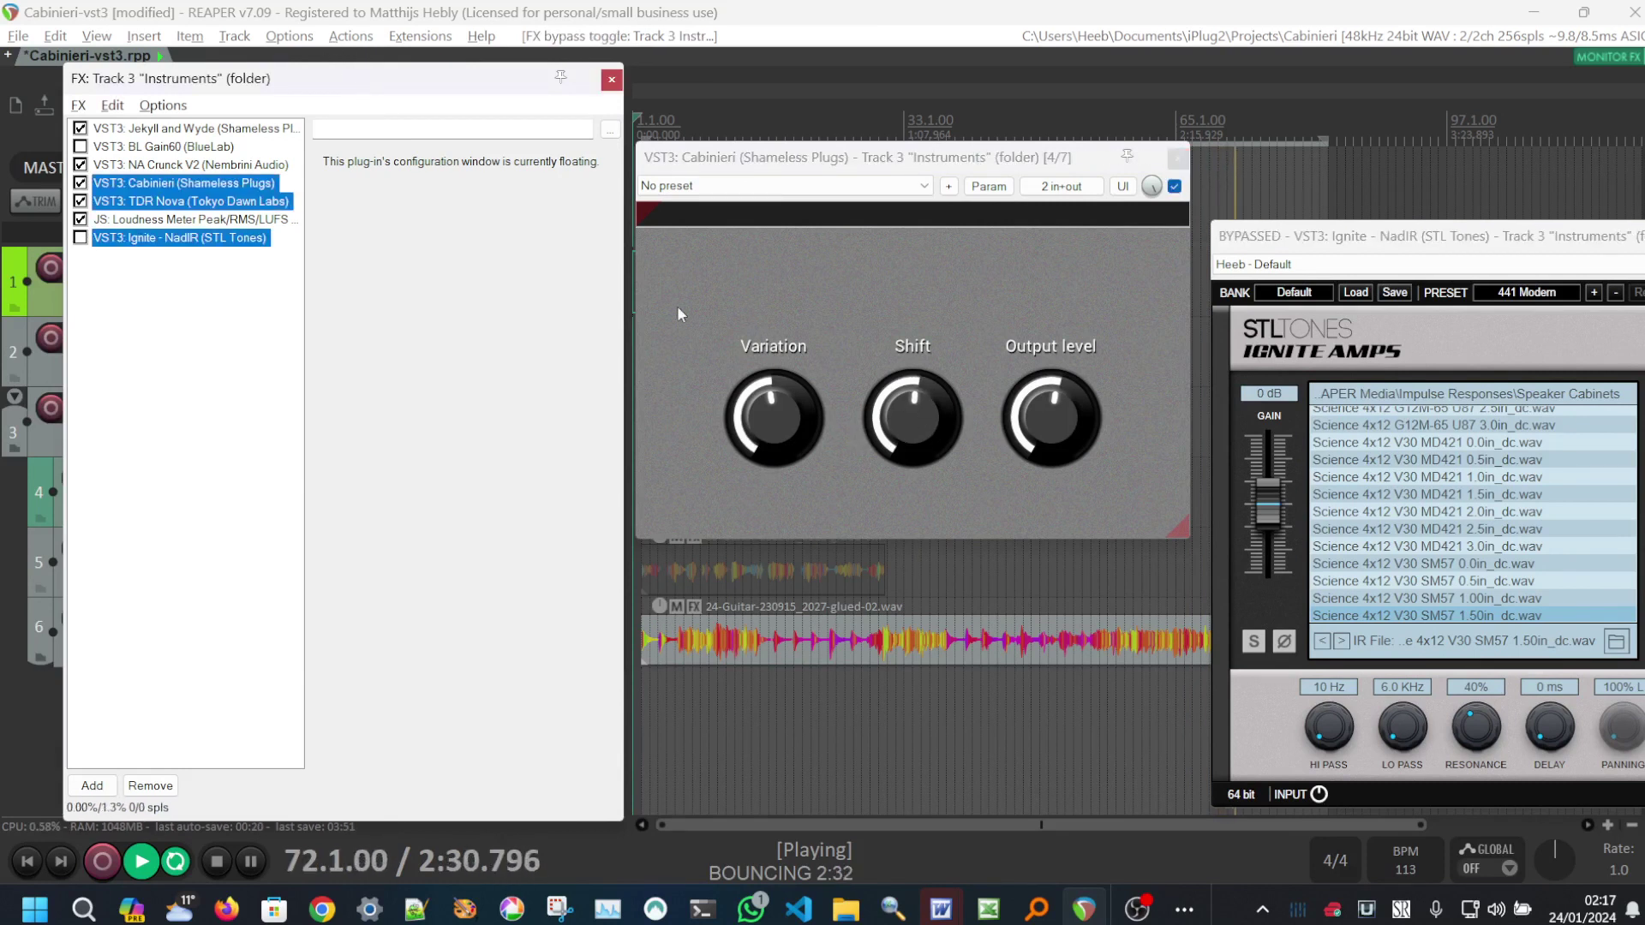
- Lower Variation to about 10 o'clock, raise Shift a little more, and compare Cabinieri with NadIR
{"action": "left_click", "coordinate": [783, 413]}
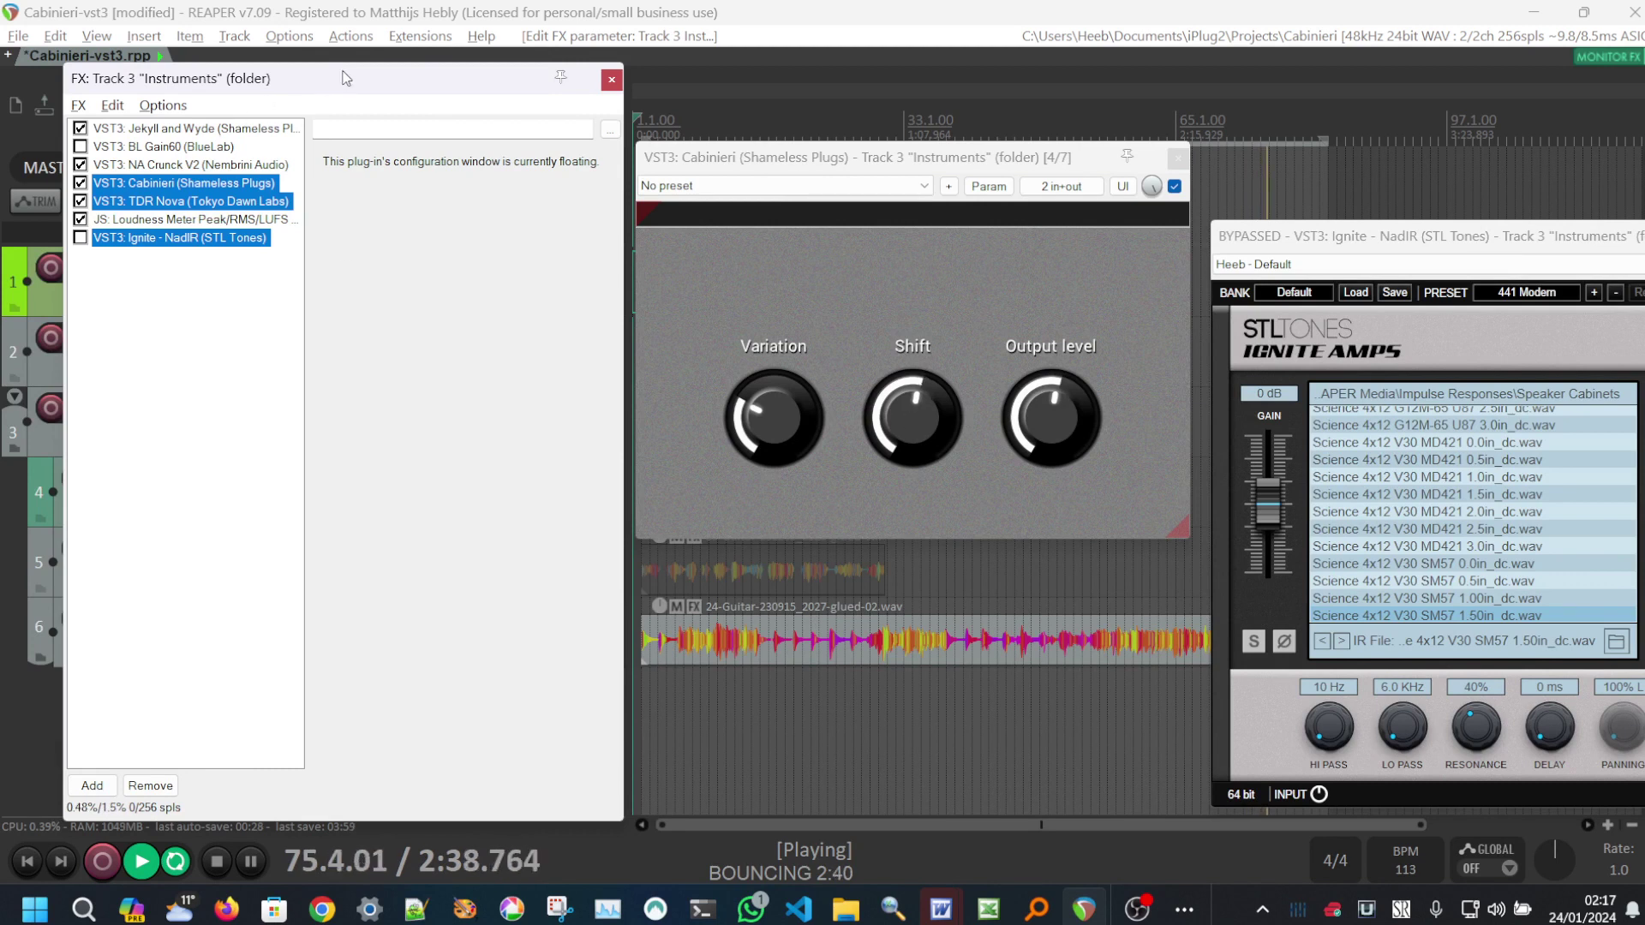
{"action": "key", "text": "ctrl+b"}
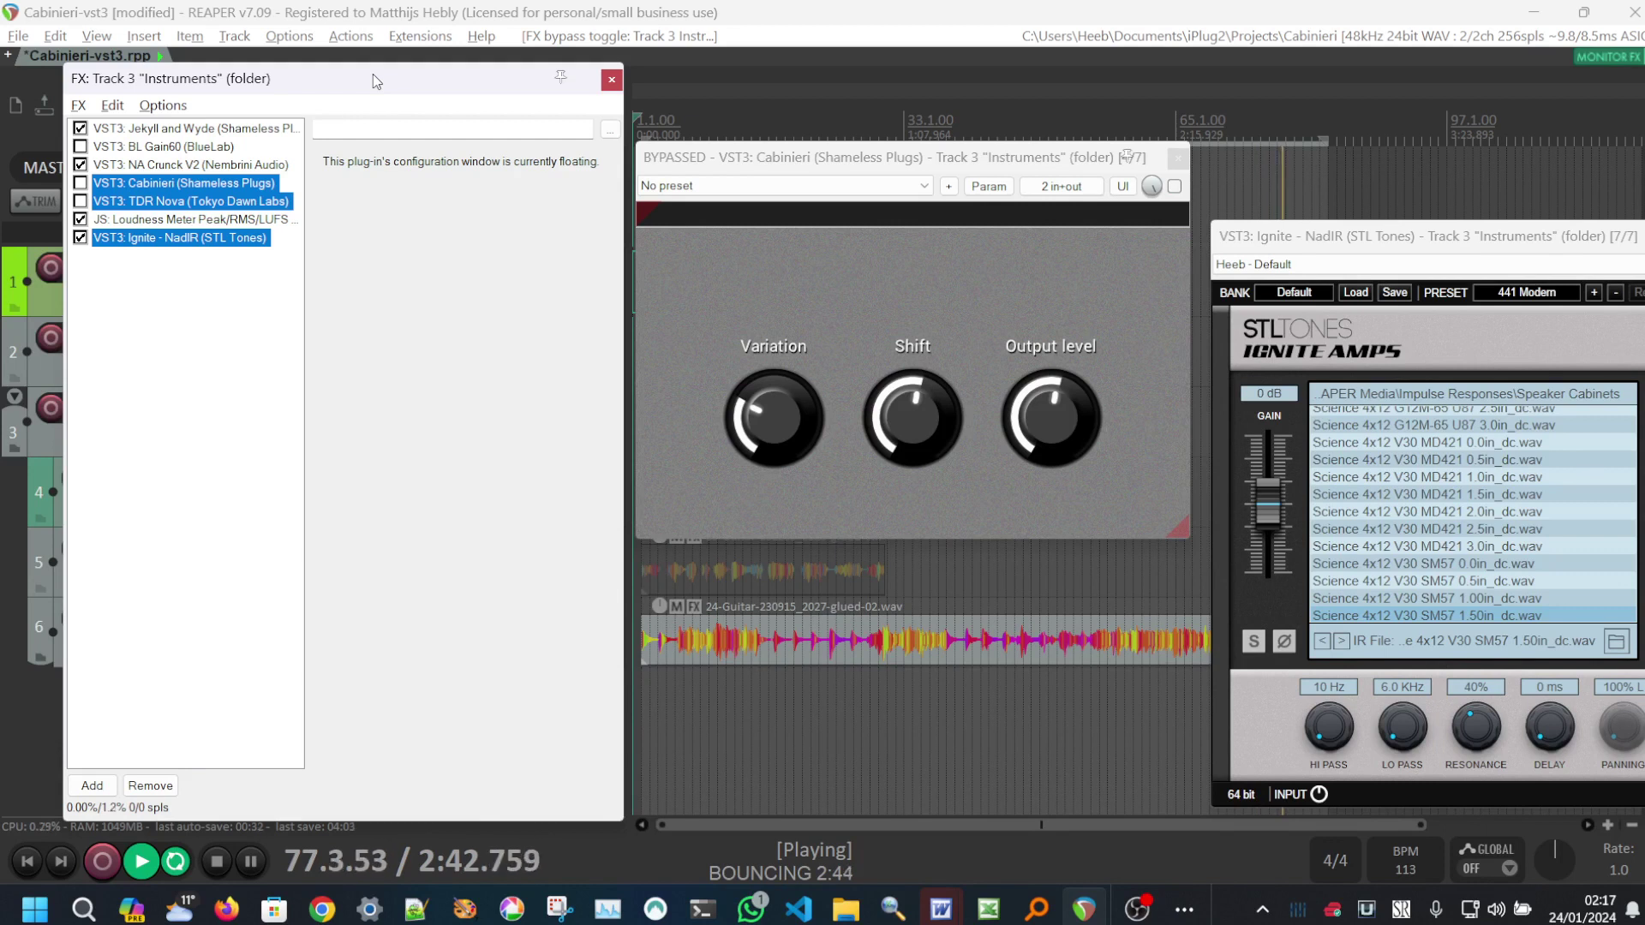
{"action": "key", "text": "ctrl+b"}
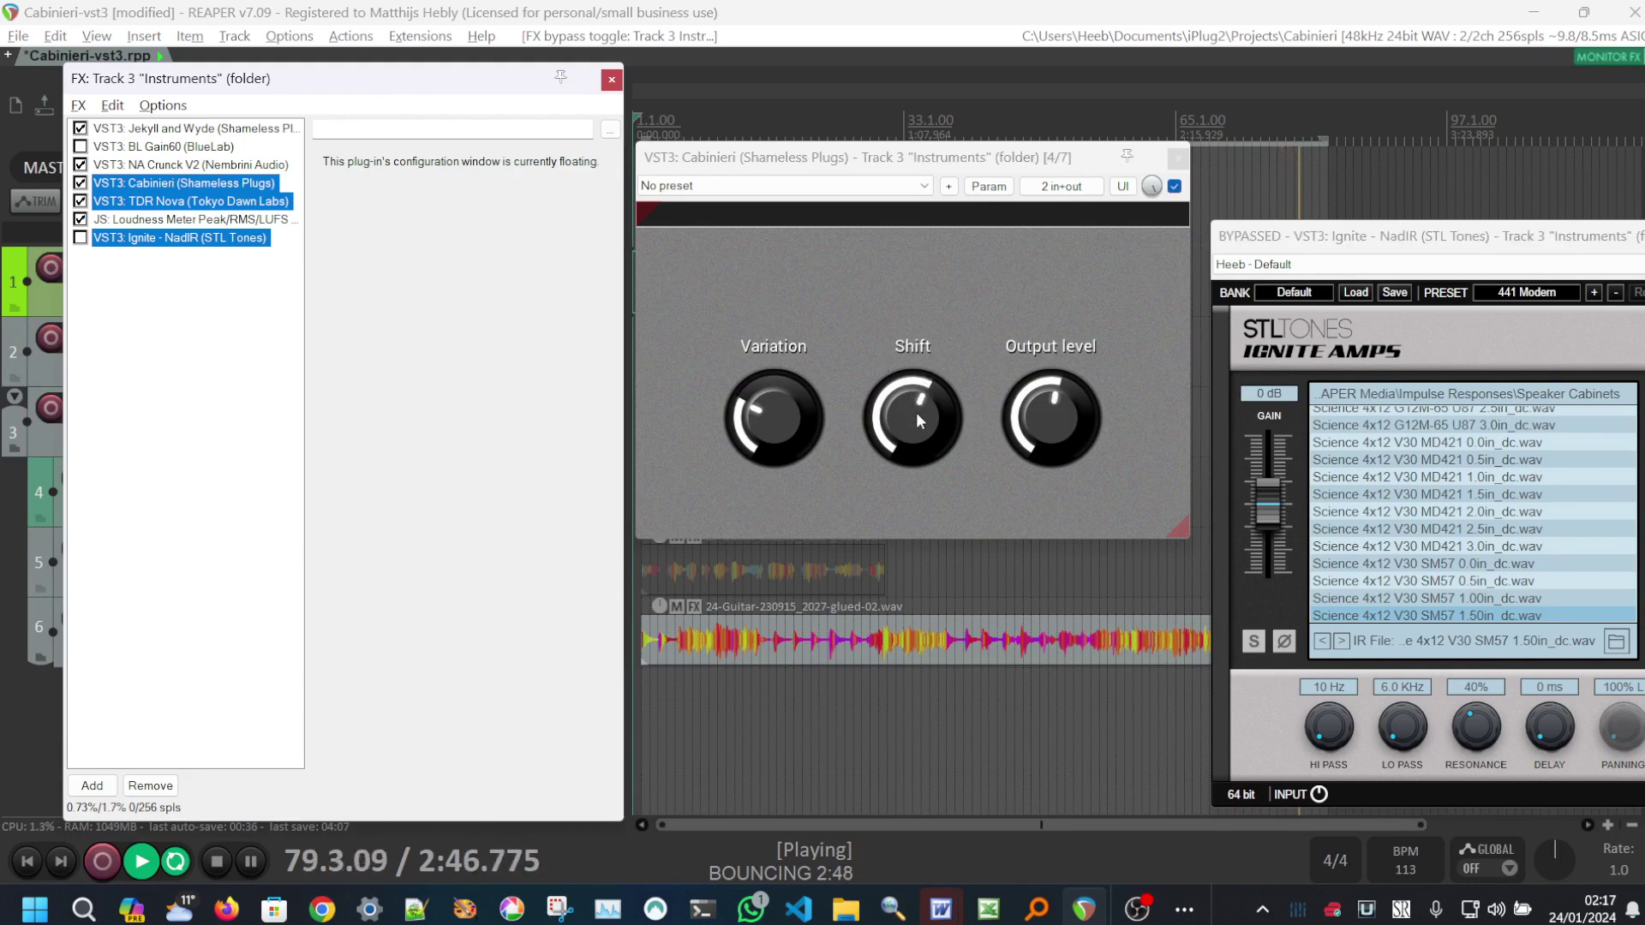
{"action": "key", "text": "ctrl+b"}
{"action": "key", "text": "ctrl+b"}
- Lower Variation to about 9 o'clock, return Shift to about its centre, and compare the sound with NadIR
{"action": "left_click", "coordinate": [784, 410]}
{"action": "key", "text": "ctrl+b"}
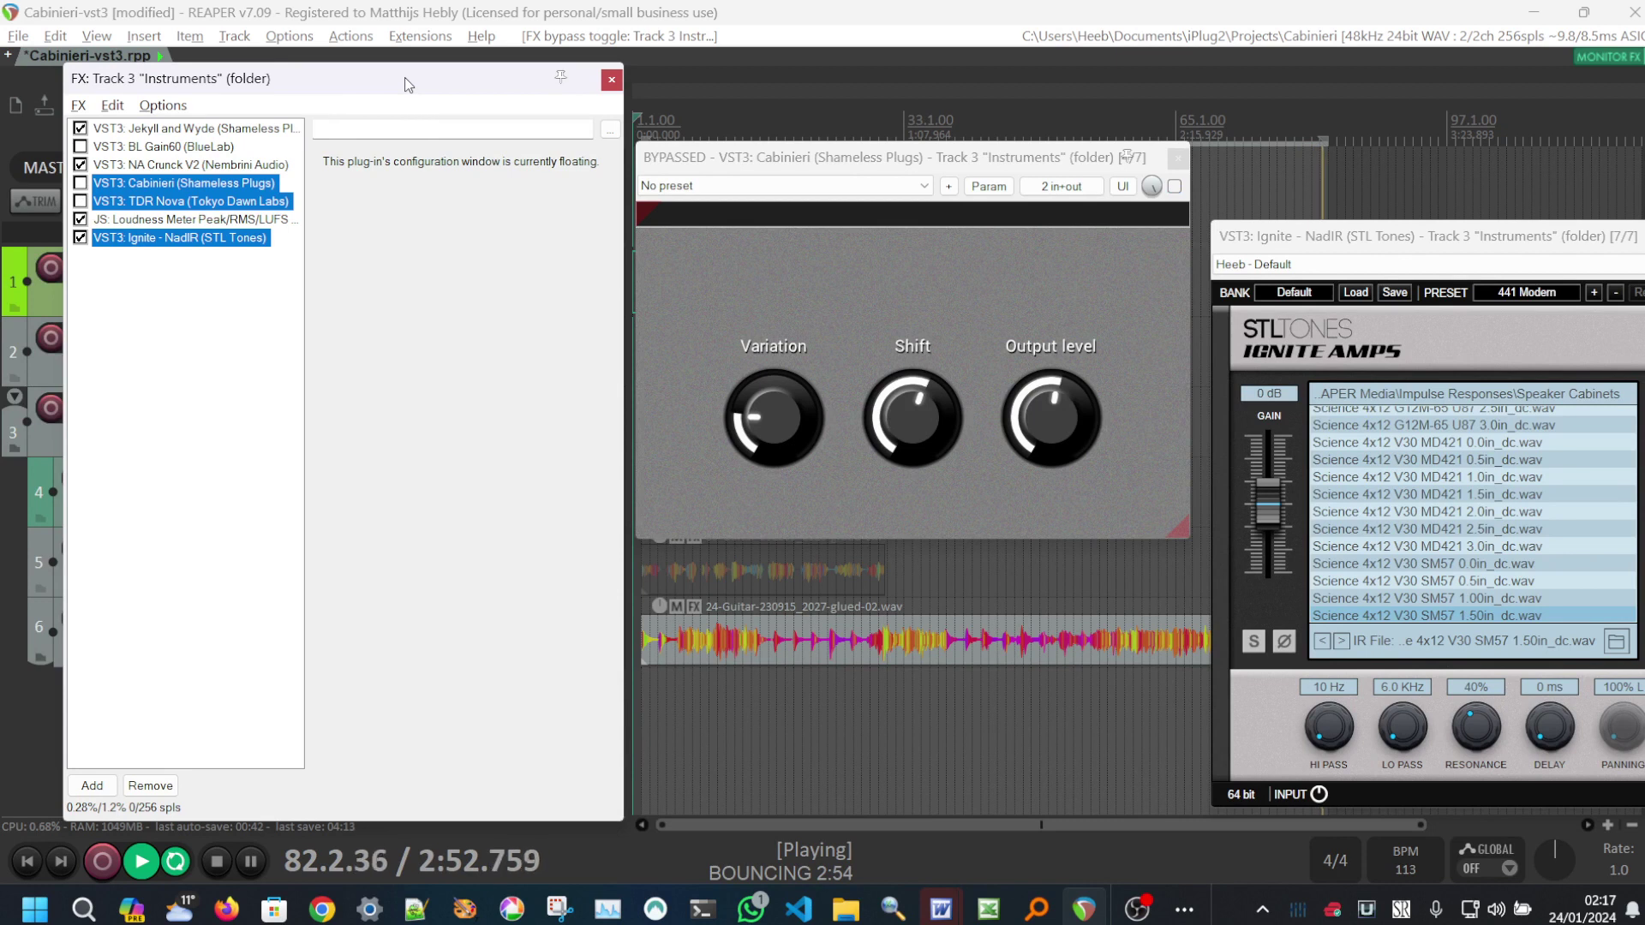
{"action": "key", "text": "ctrl+b"}
{"action": "double_click", "coordinate": [936, 423]}
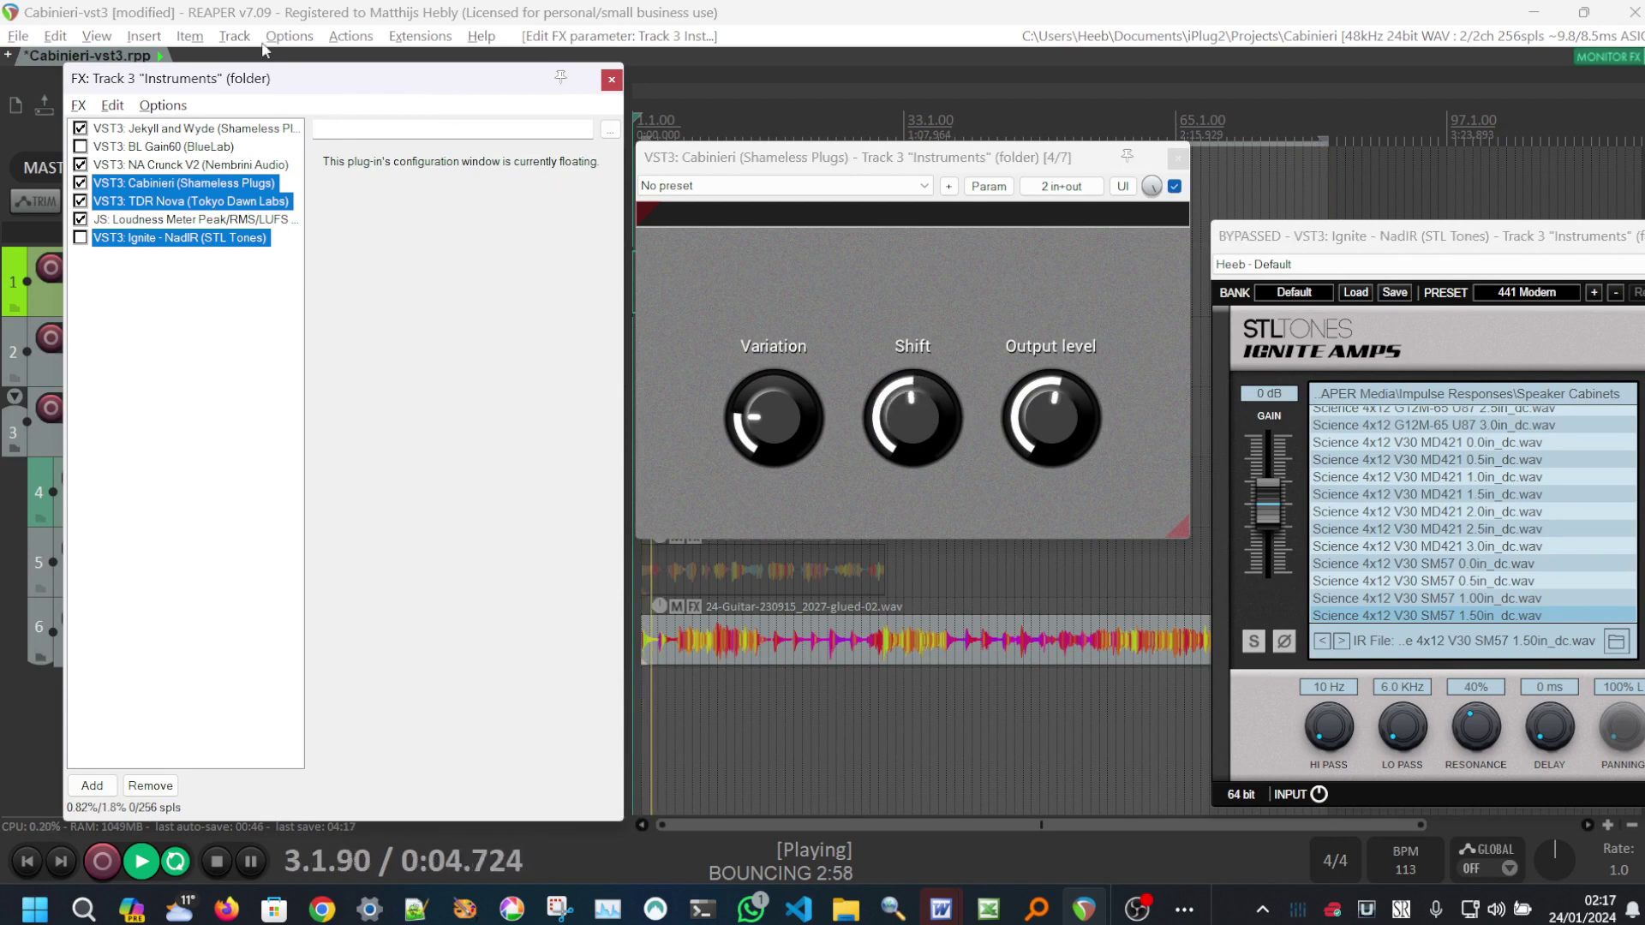
{"action": "key", "text": "ctrl+b"}
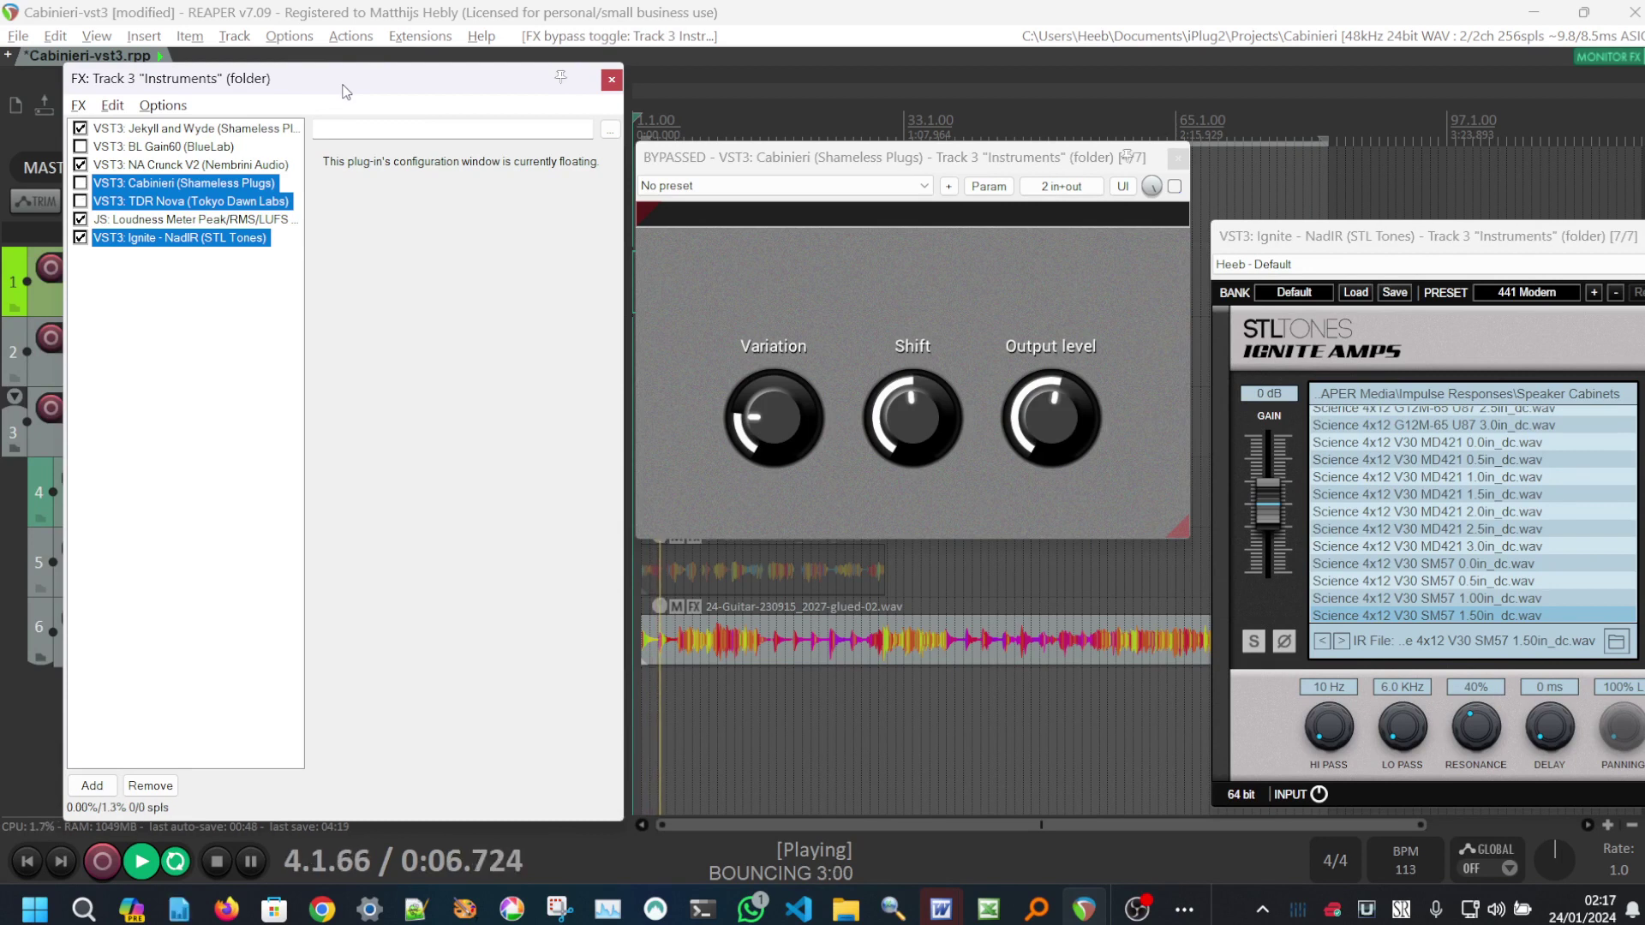
{"action": "key", "text": "ctrl+b"}
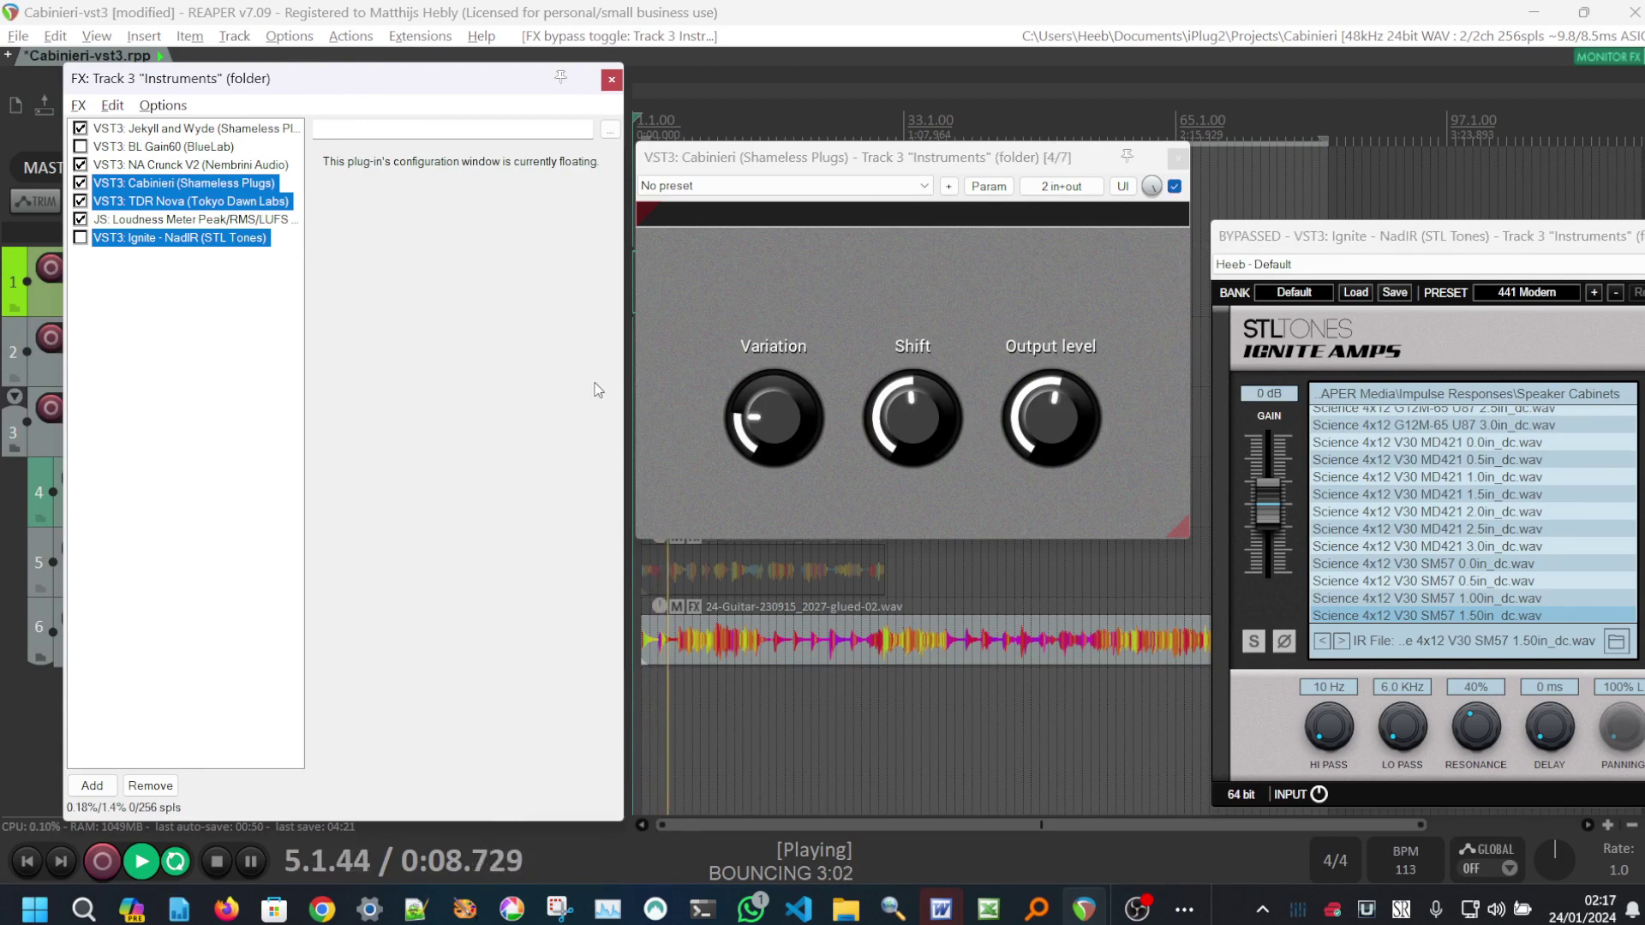
- Sweep Shift slightly above its centre and back, comparing Cabinieri with NadIR
{"action": "left_click", "coordinate": [908, 411]}
{"action": "key", "text": "ctrl+b"}
{"action": "key", "text": "ctrl+b"}
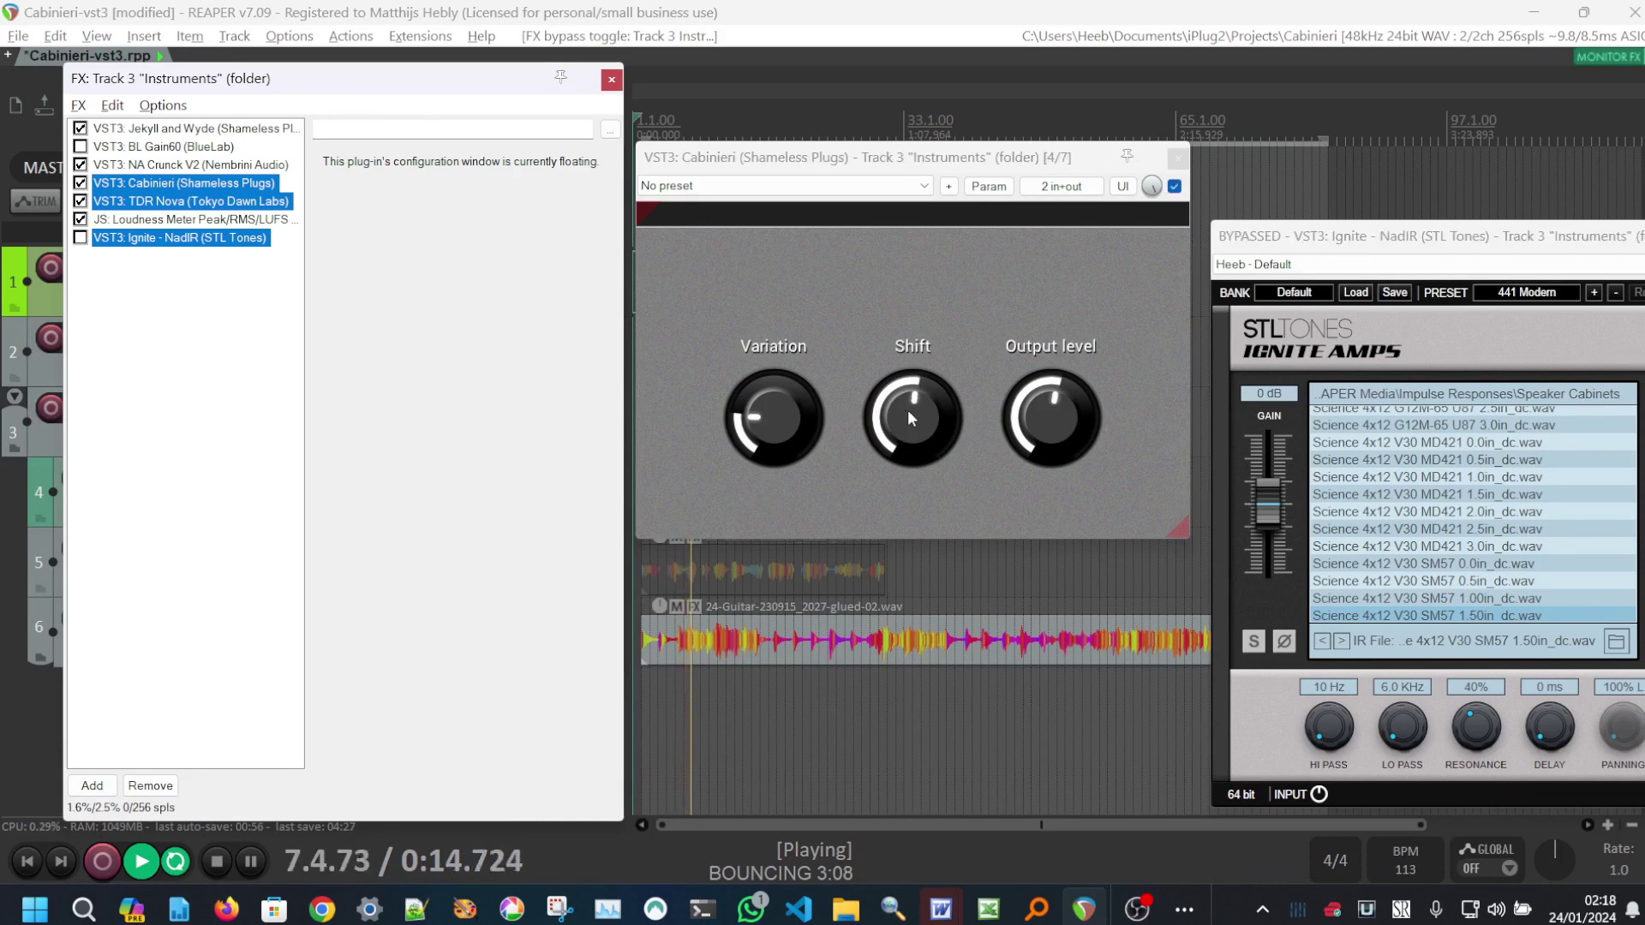
{"action": "scroll", "coordinate": [908, 411], "scroll_direction": "up", "scroll_amount": 1}
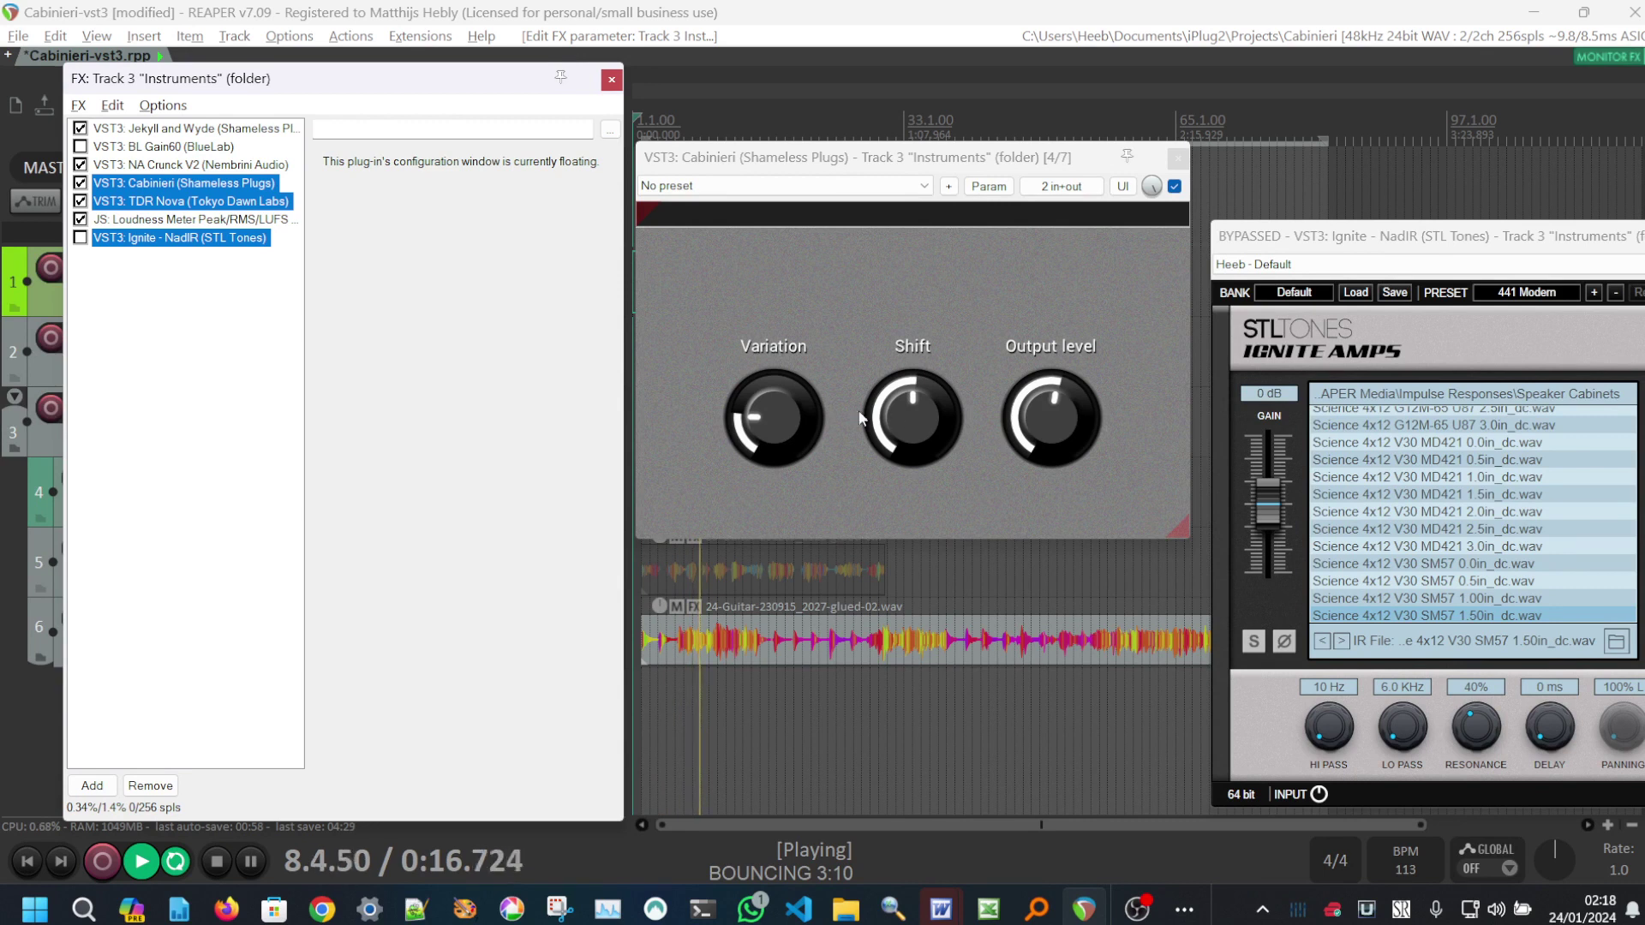
- Lower Variation to between 8 and 9 o'clock with Shift slightly above centre, and compare repeatedly with NadIR and with Cabinieri bypassed
{"action": "scroll", "coordinate": [787, 415], "scroll_direction": "down", "scroll_amount": 5}
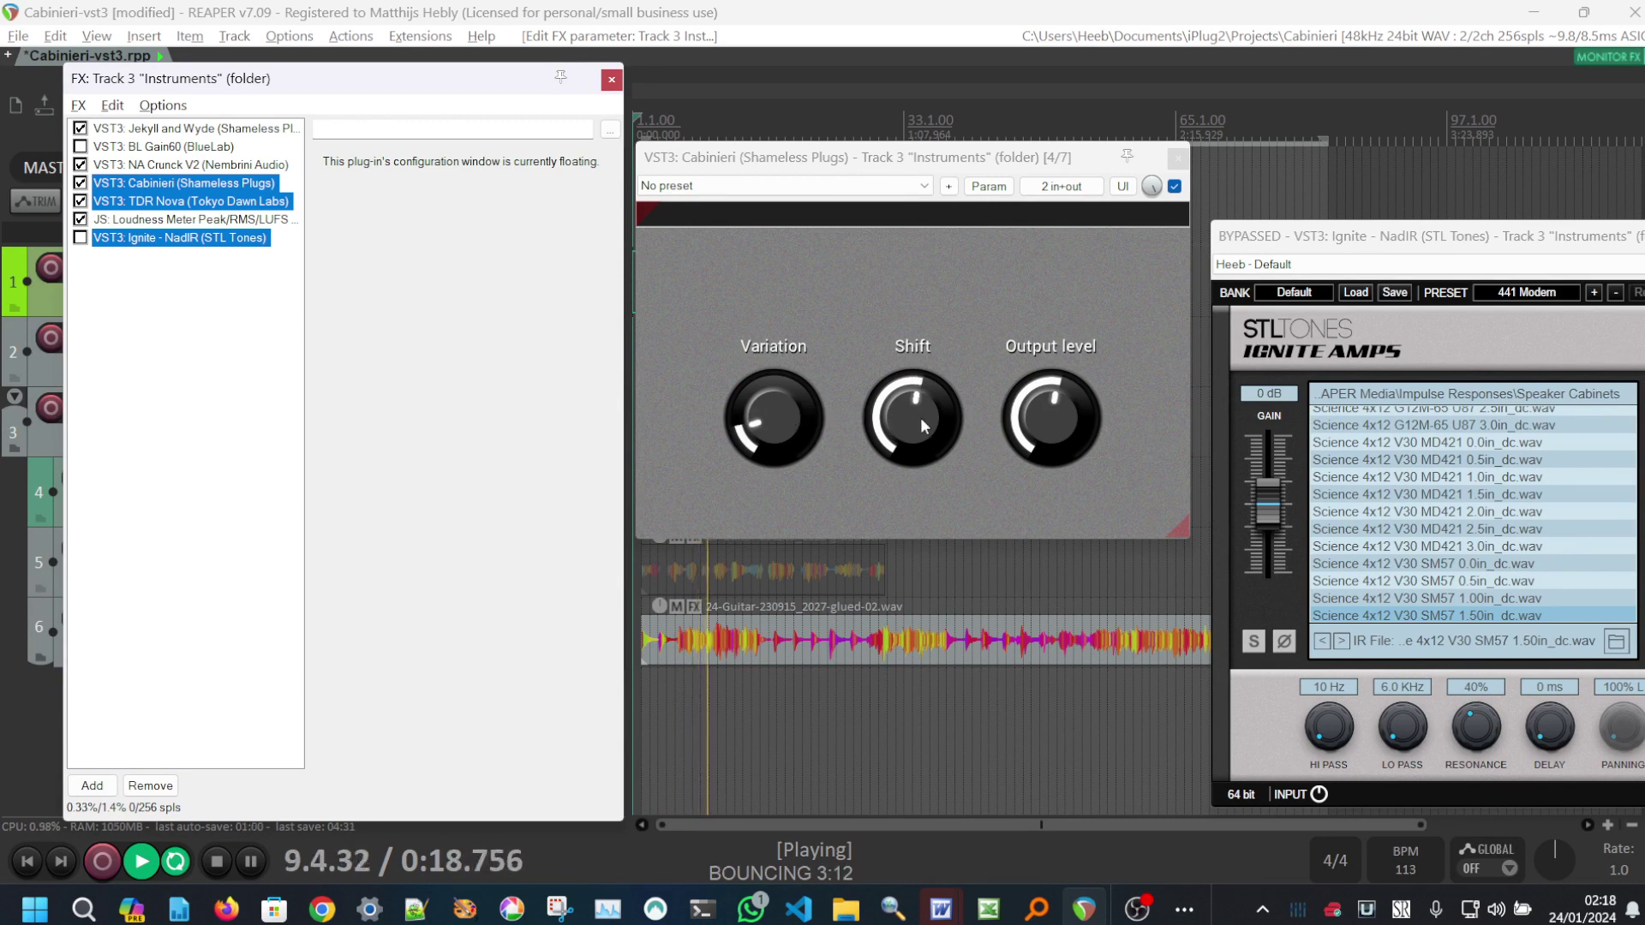
{"action": "key", "text": "ctrl+b"}
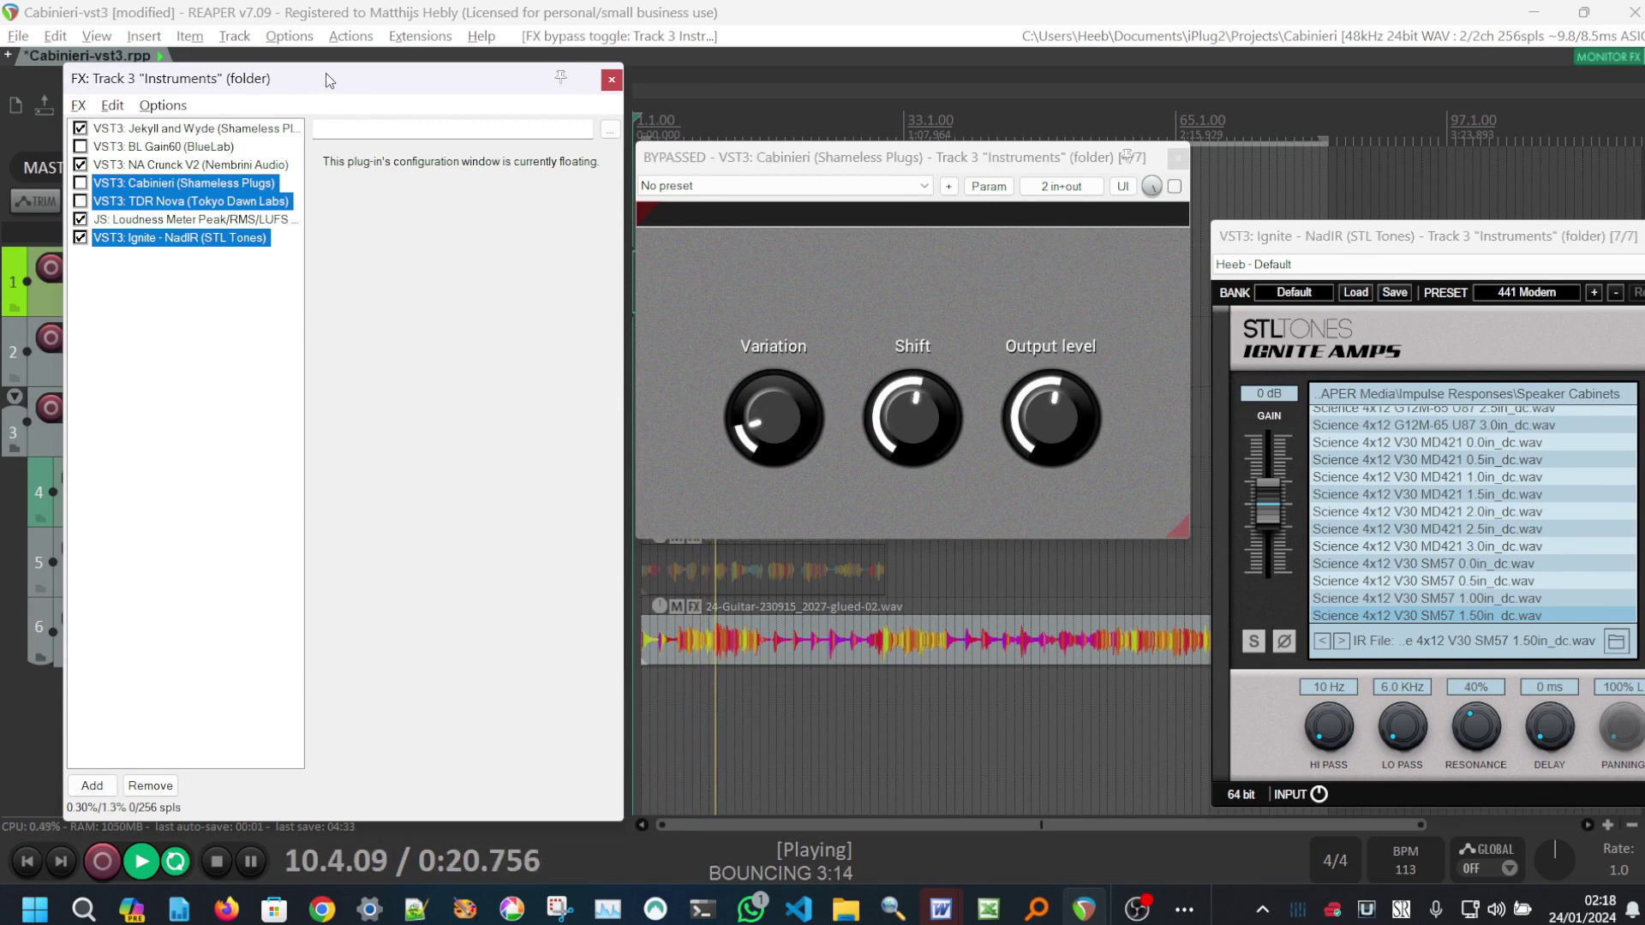
{"action": "key", "text": "ctrl+b"}
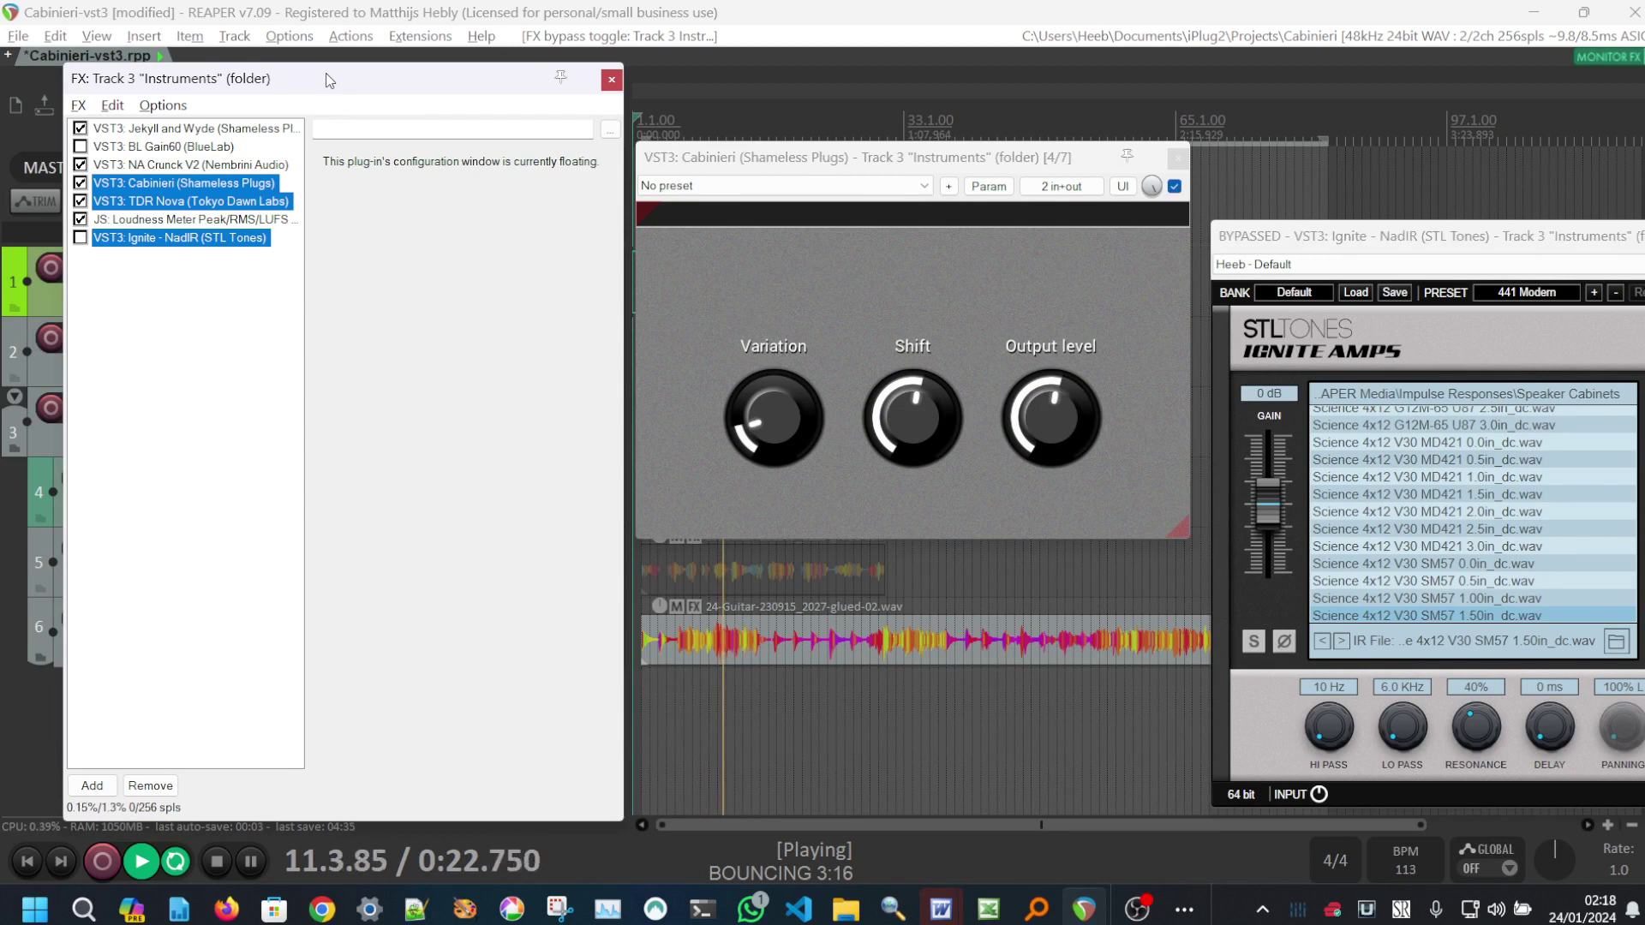
{"action": "key", "text": "ctrl+b"}
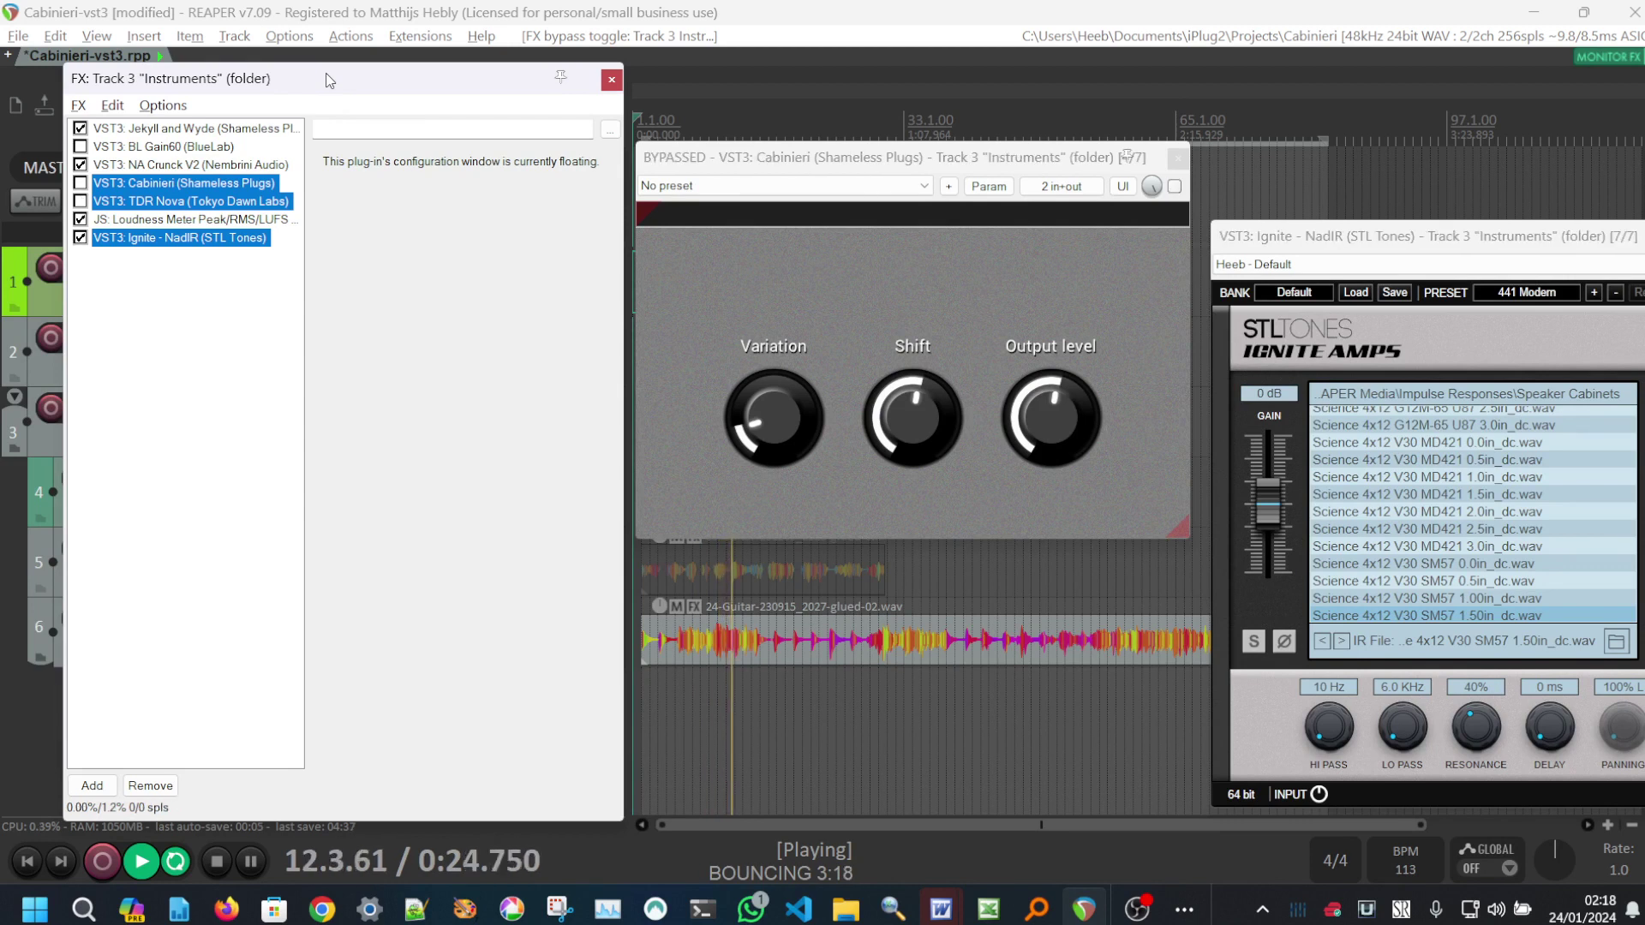
{"action": "key", "text": "ctrl+b"}
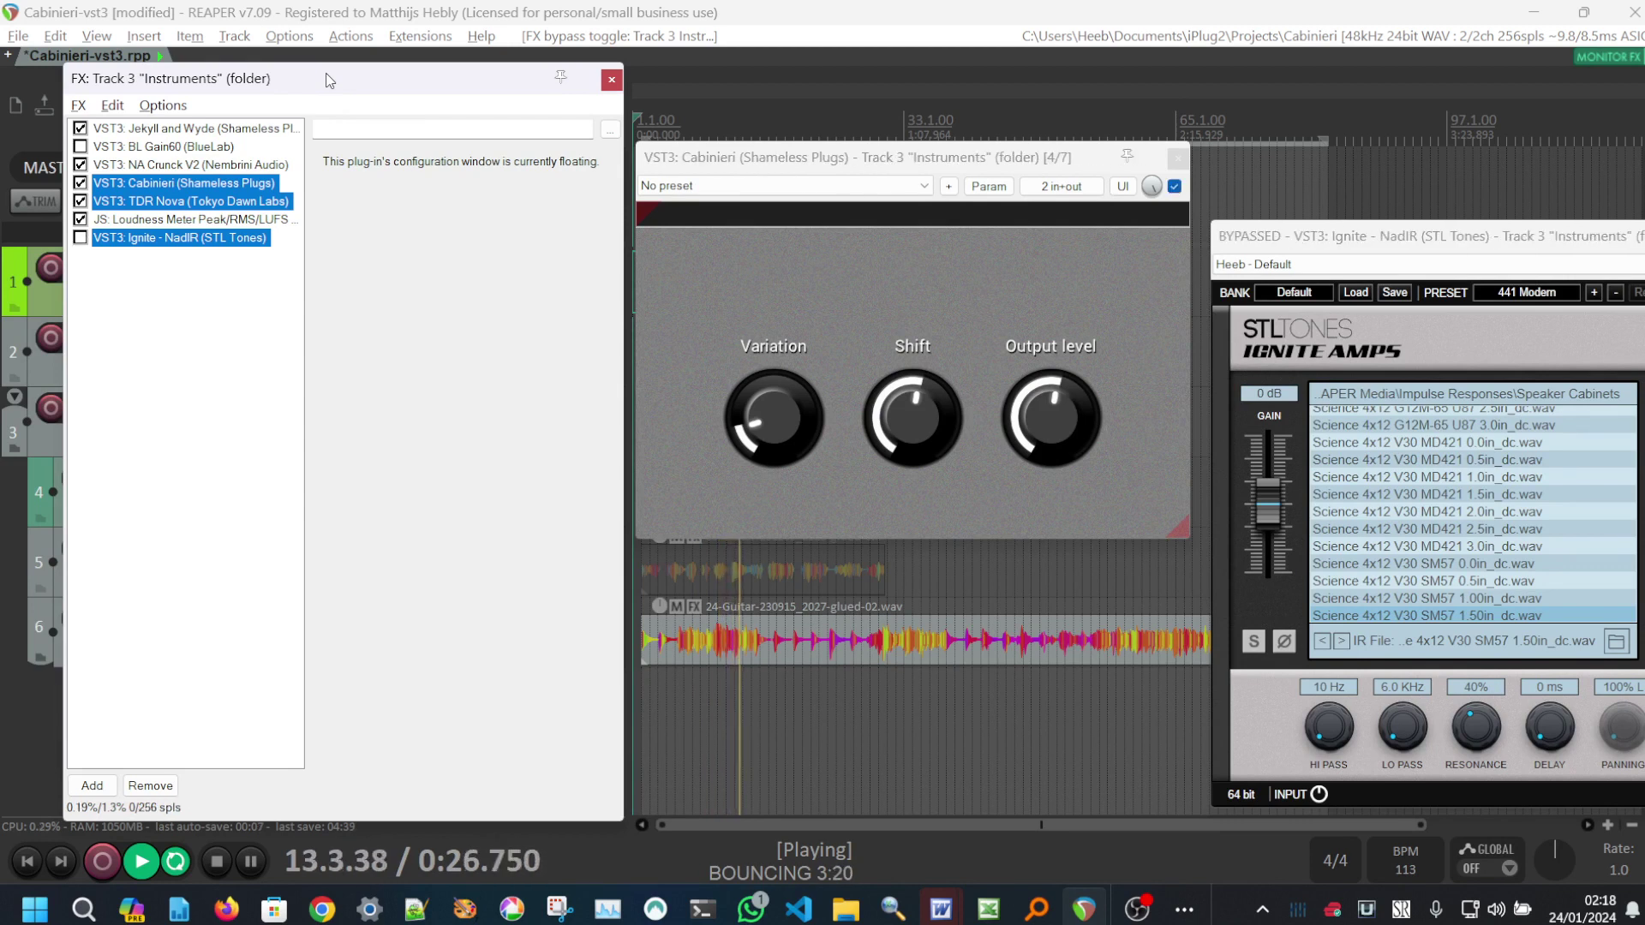
{"action": "key", "text": "ctrl+b"}
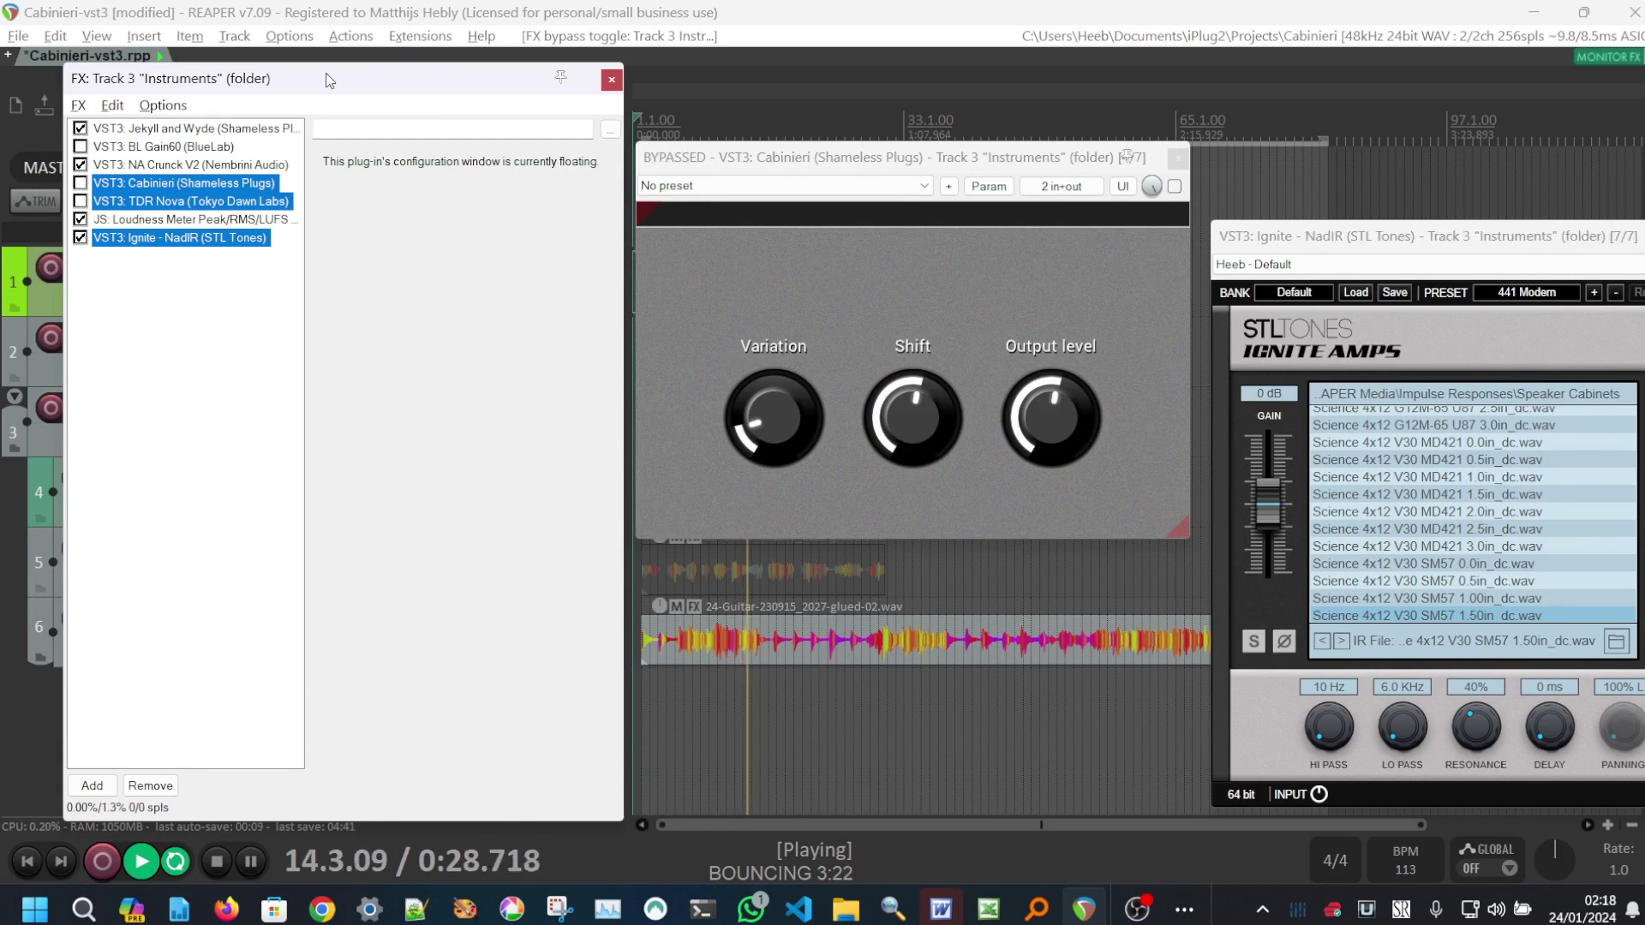
{"action": "key", "text": "ctrl+b"}
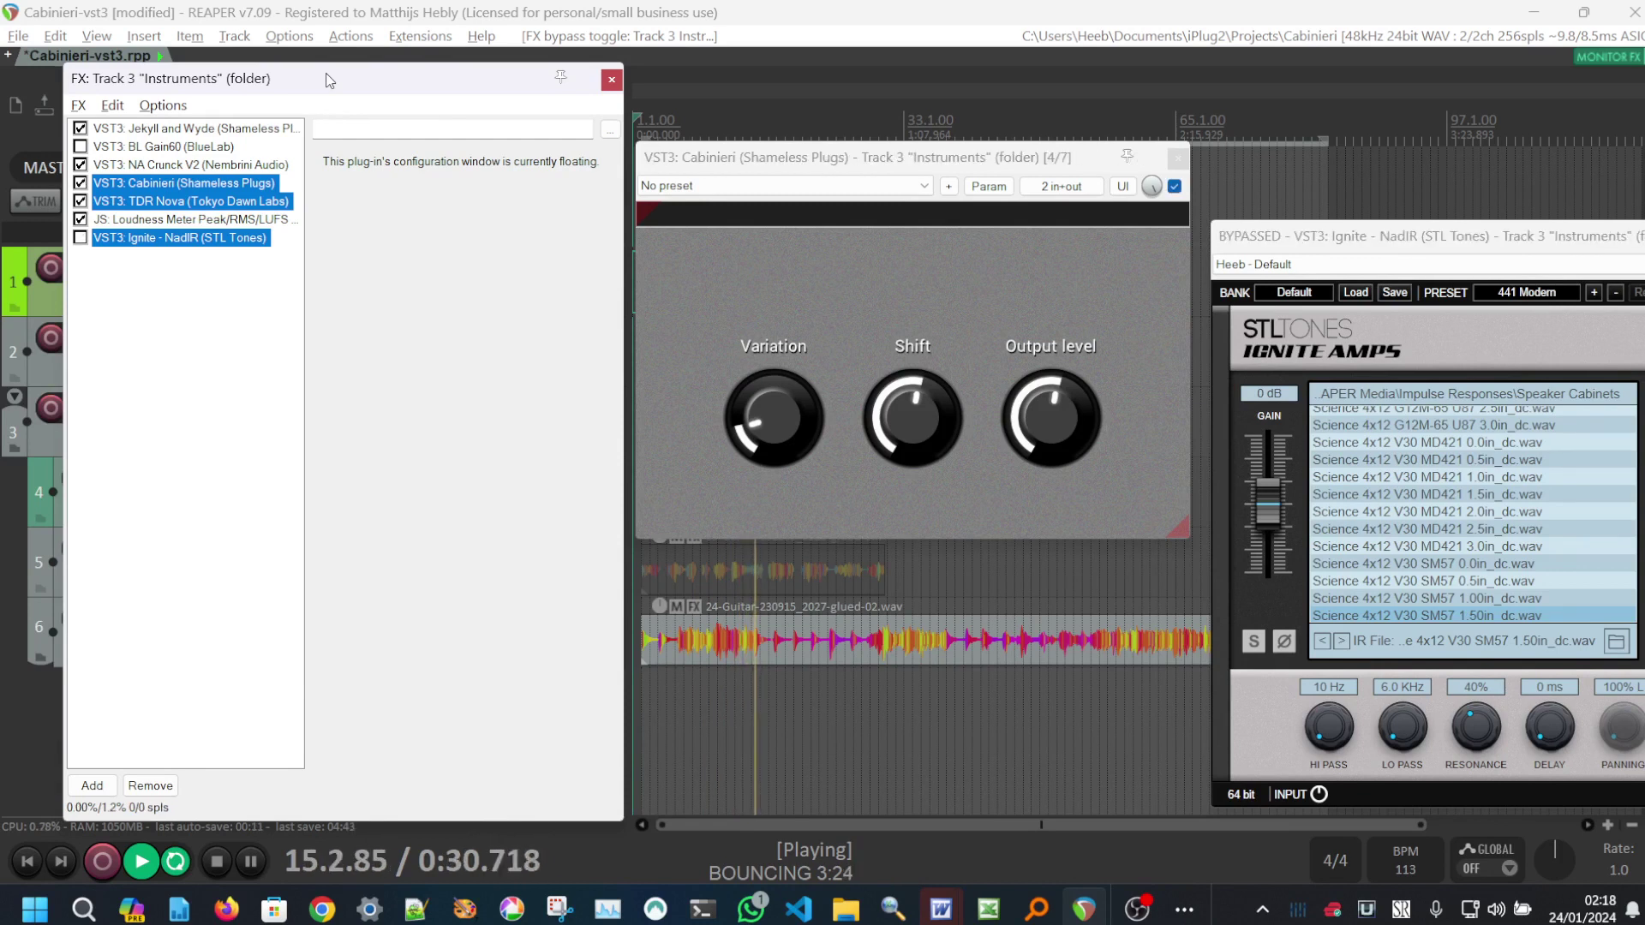
{"action": "left_click", "coordinate": [1174, 186]}
{"action": "left_click", "coordinate": [1175, 186]}
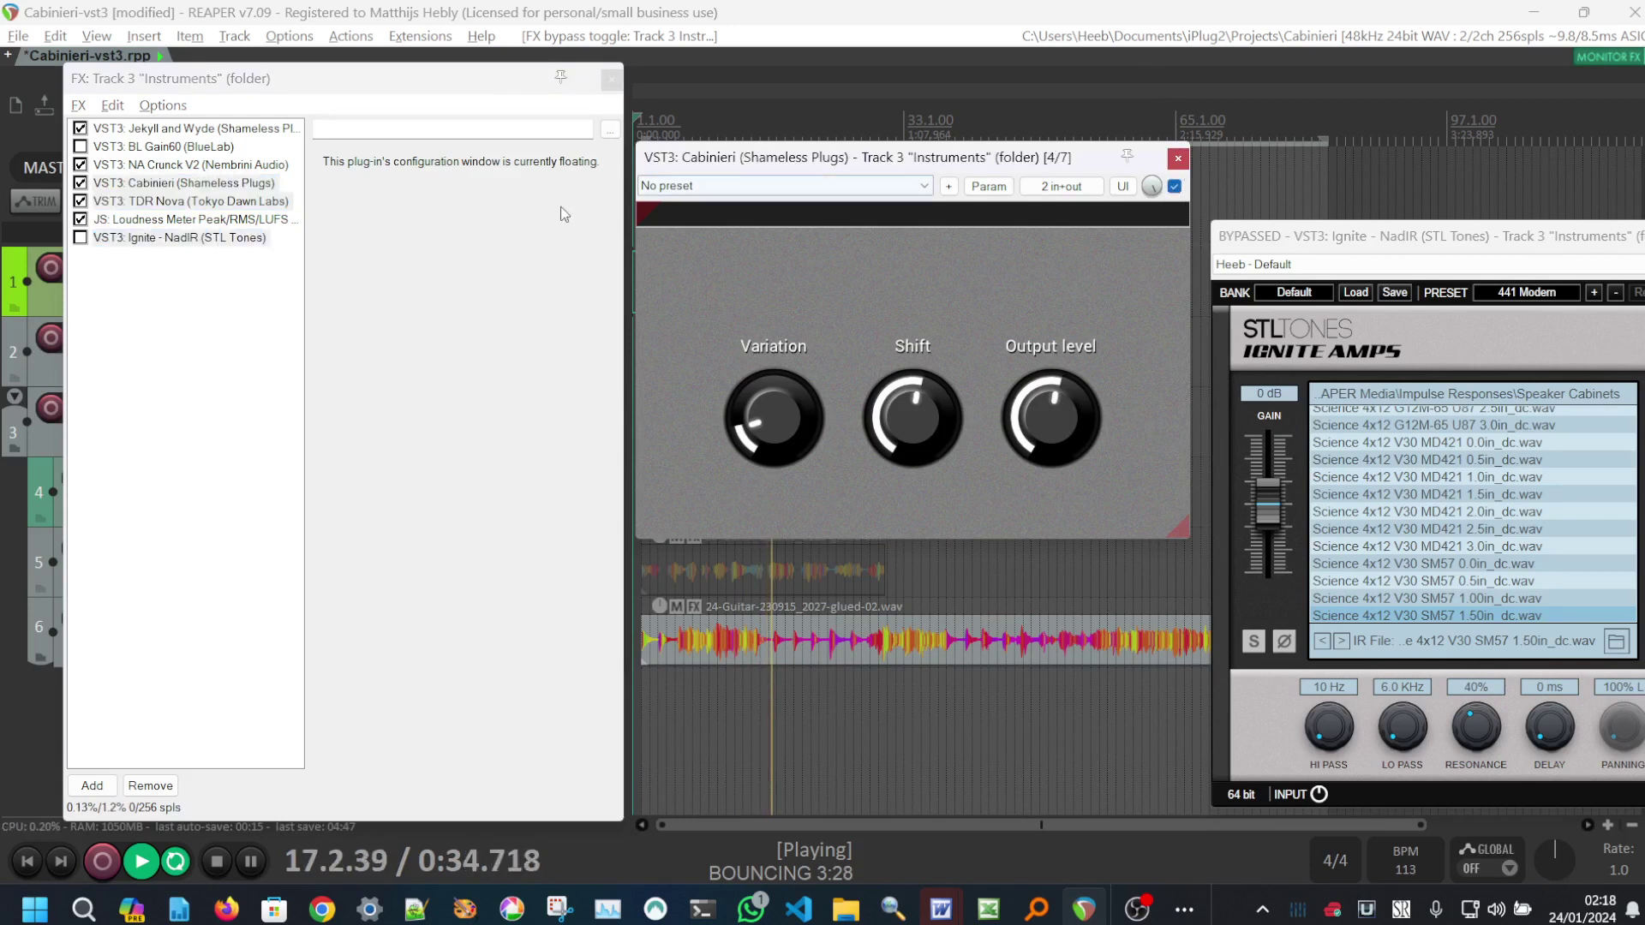
- Open NA Crunck V2 in the FX chain and lower its Gain and Presence to between 10 and 11 o'clock
{"action": "left_click", "coordinate": [131, 167]}
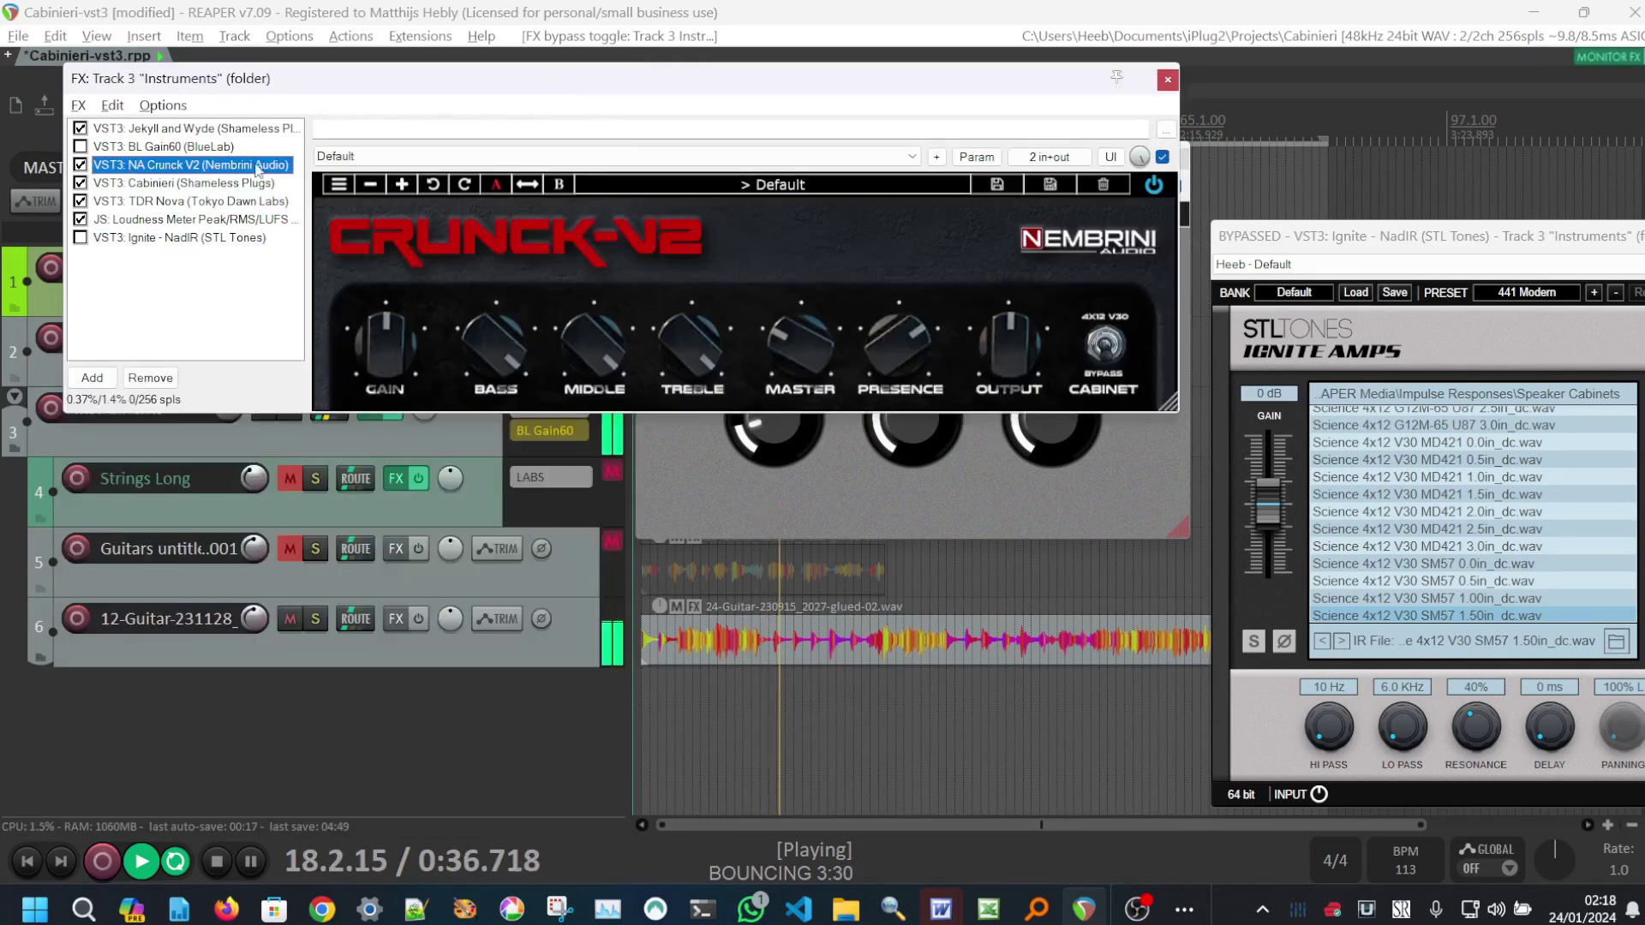
{"action": "left_click_drag", "start_coordinate": [625, 86], "coordinate": [557, 31]}
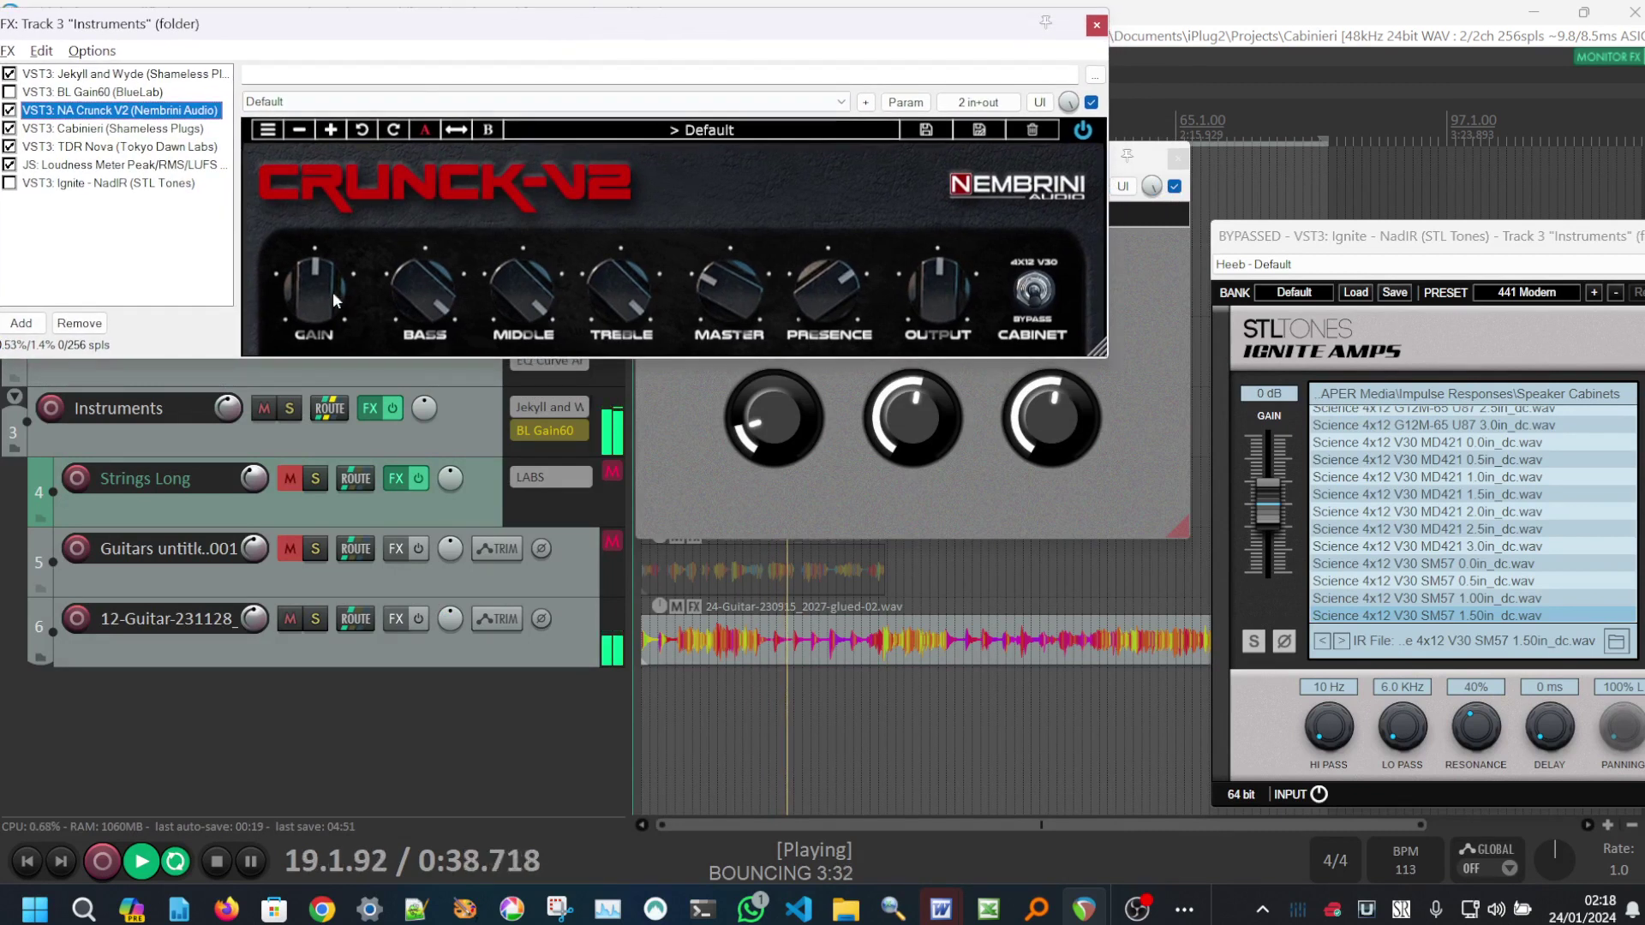
{"action": "left_click_drag", "start_coordinate": [332, 291], "coordinate": [304, 353]}
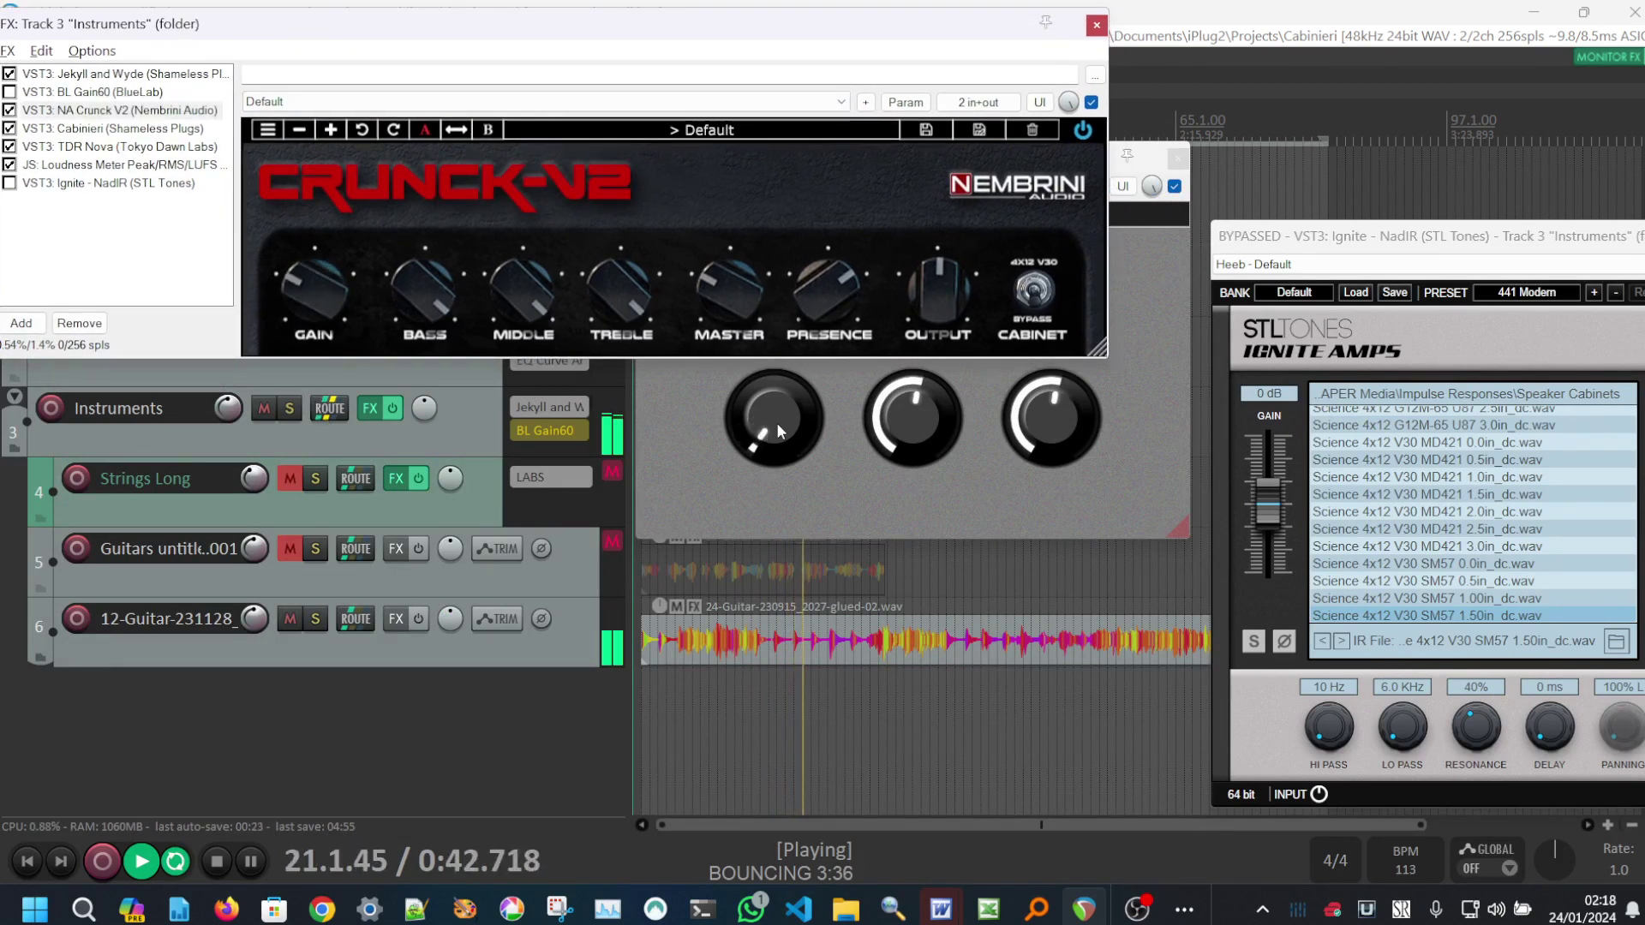
{"action": "left_click_drag", "start_coordinate": [842, 293], "coordinate": [767, 137]}
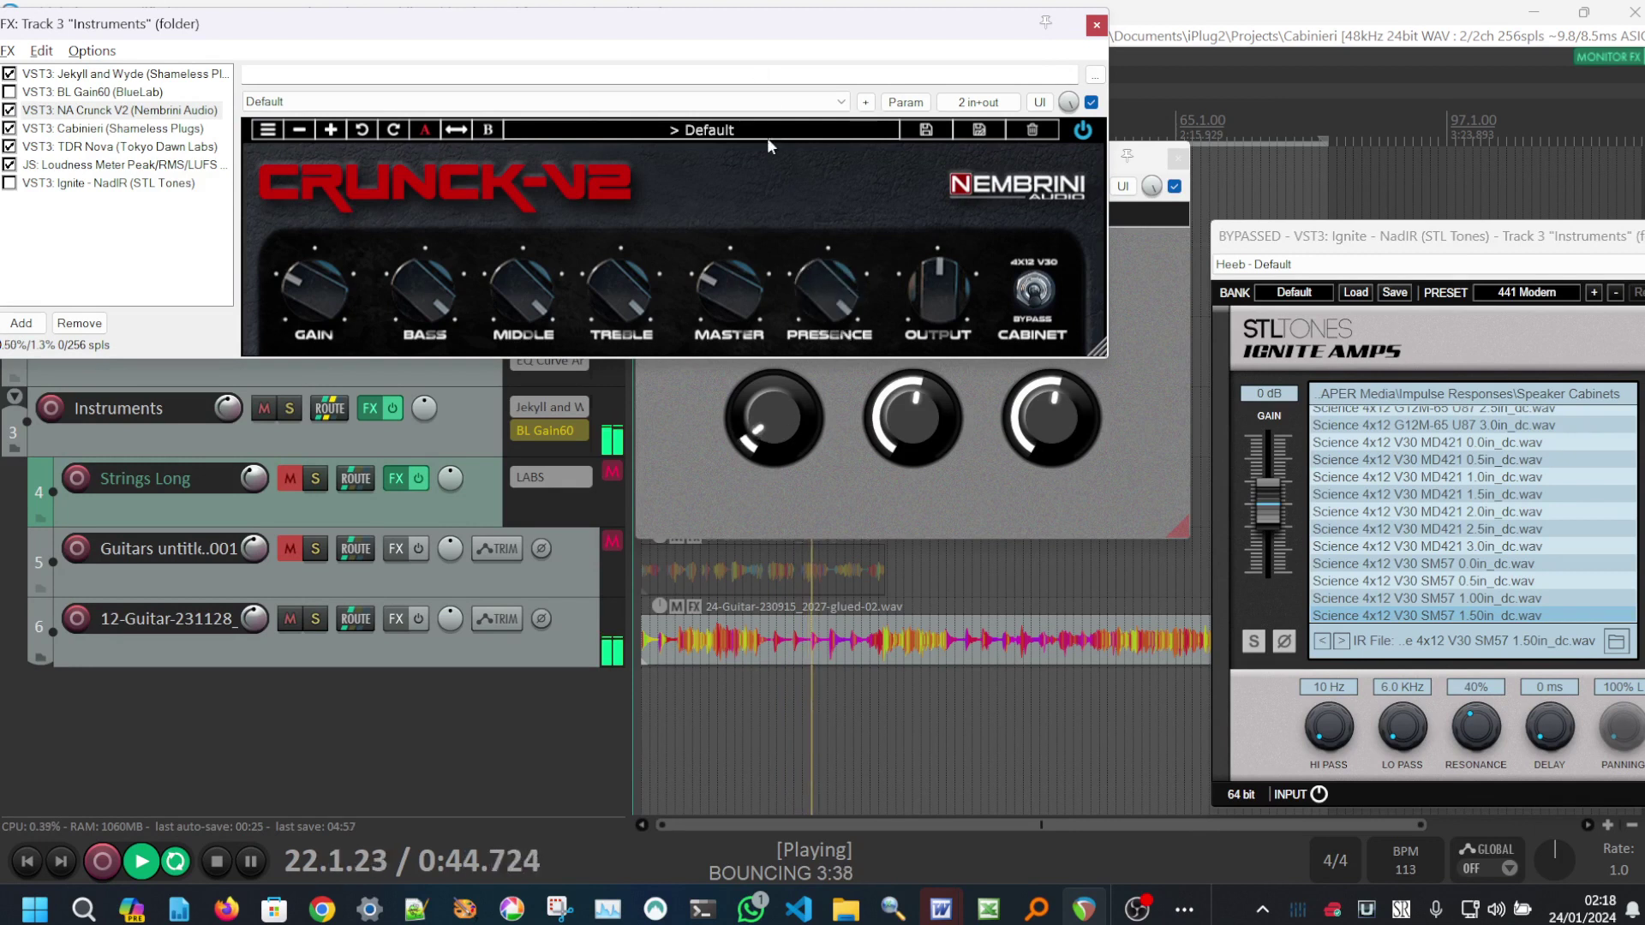
- Lower the amp's Gain slightly and raise Cabinieri's Variation to about 10 o'clock and Shift to about 1 o'clock
{"action": "scroll", "coordinate": [774, 410], "scroll_direction": "up", "scroll_amount": 8}
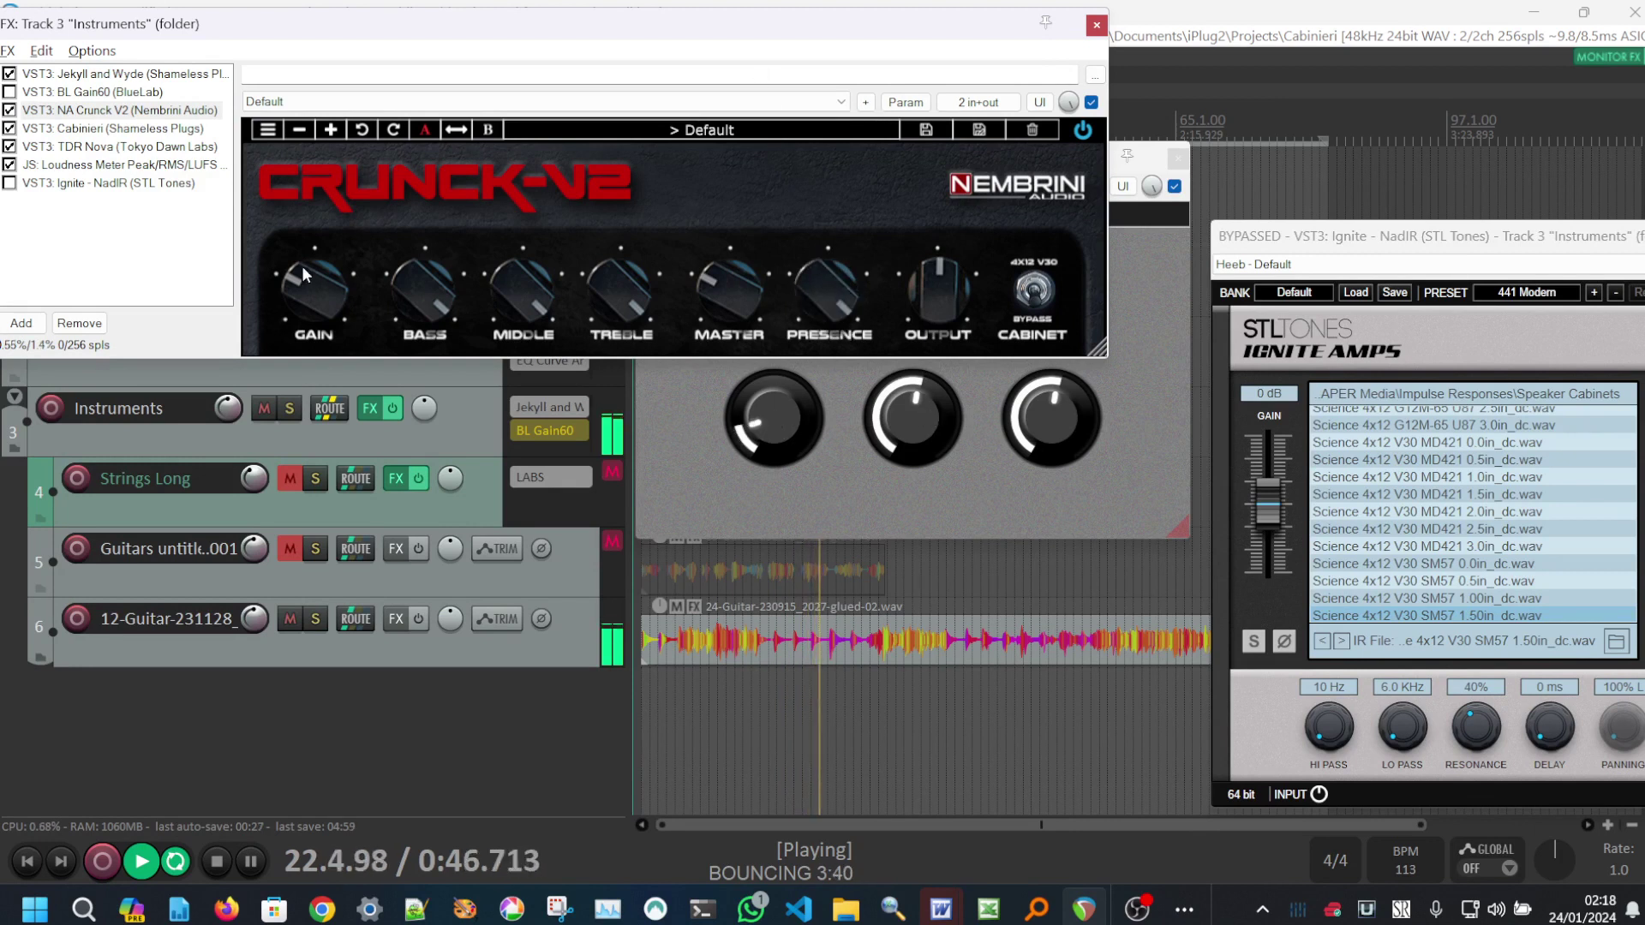
{"action": "scroll", "coordinate": [322, 280], "scroll_direction": "down", "scroll_amount": 2}
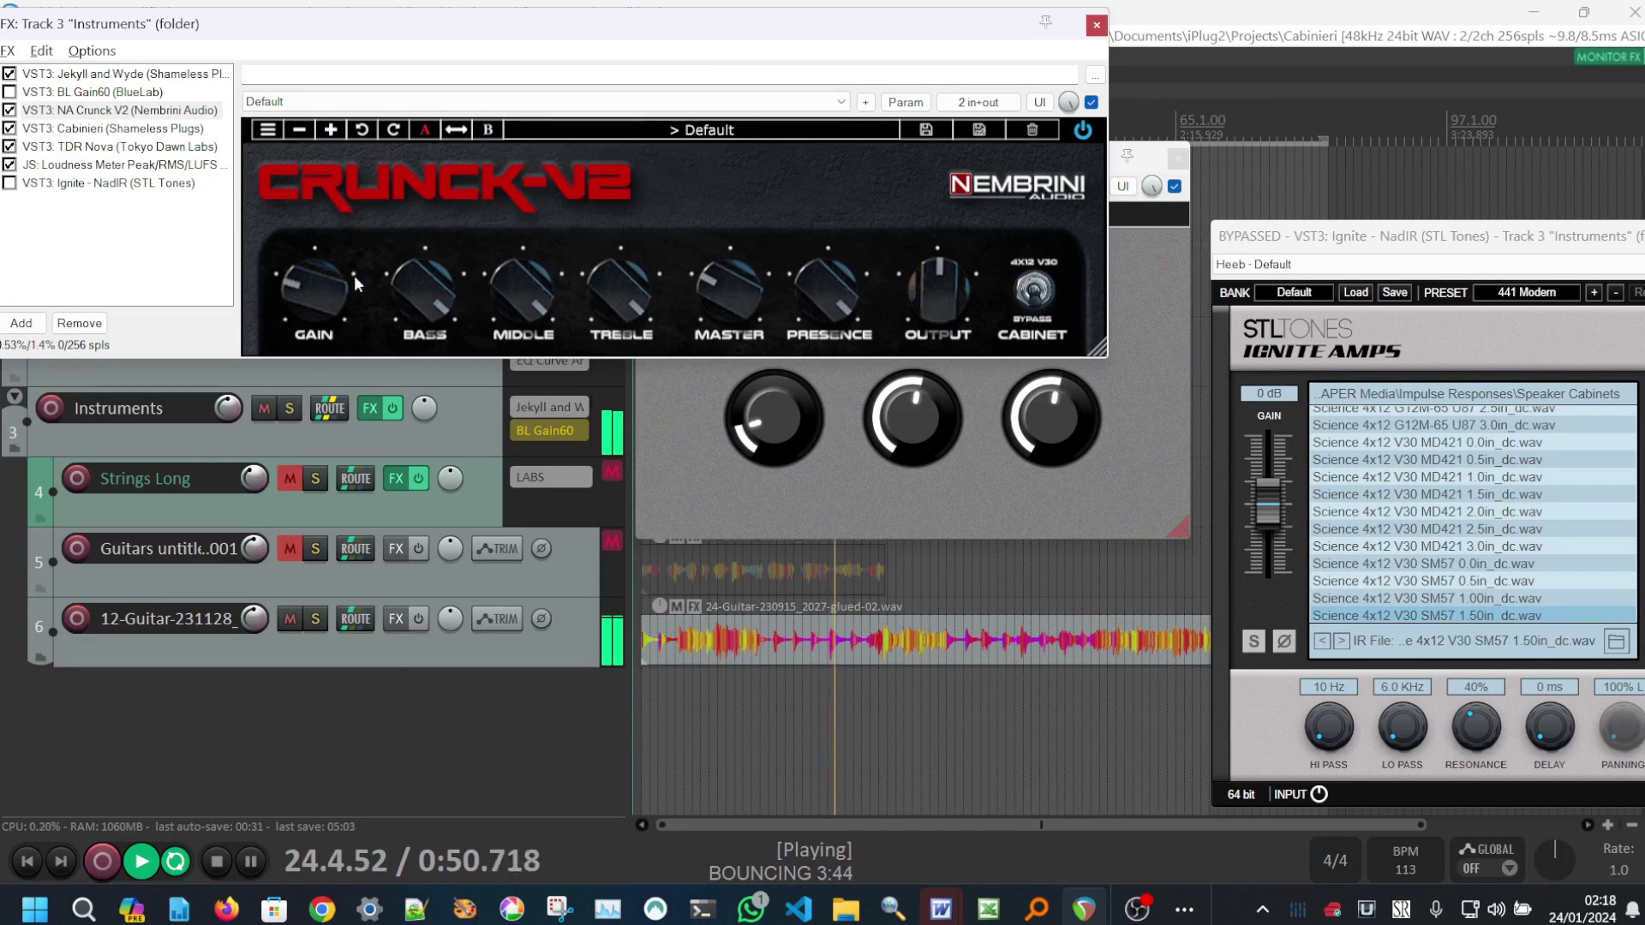
{"action": "left_click_drag", "start_coordinate": [766, 434], "coordinate": [766, 427]}
{"action": "left_click_drag", "start_coordinate": [912, 402], "coordinate": [917, 409]}
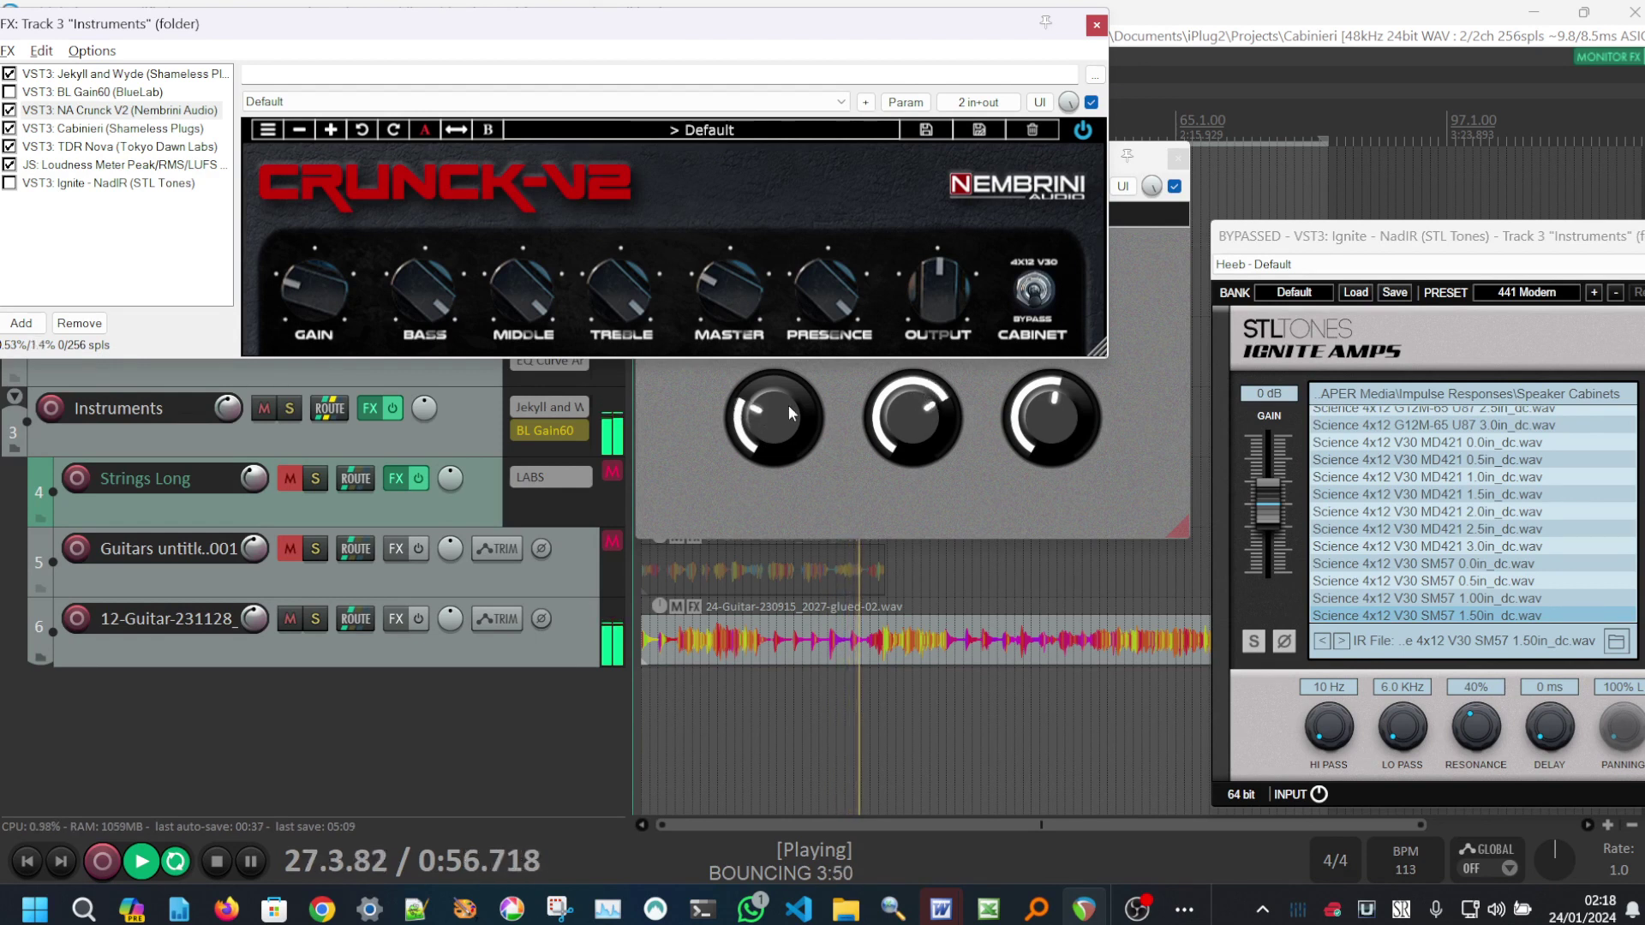
- Raise Cabinieri's Variation to its maximum, bring it back to about 4 o'clock, and lower Shift to slightly above centre
{"action": "scroll", "coordinate": [780, 407], "scroll_direction": "up", "scroll_amount": 8}
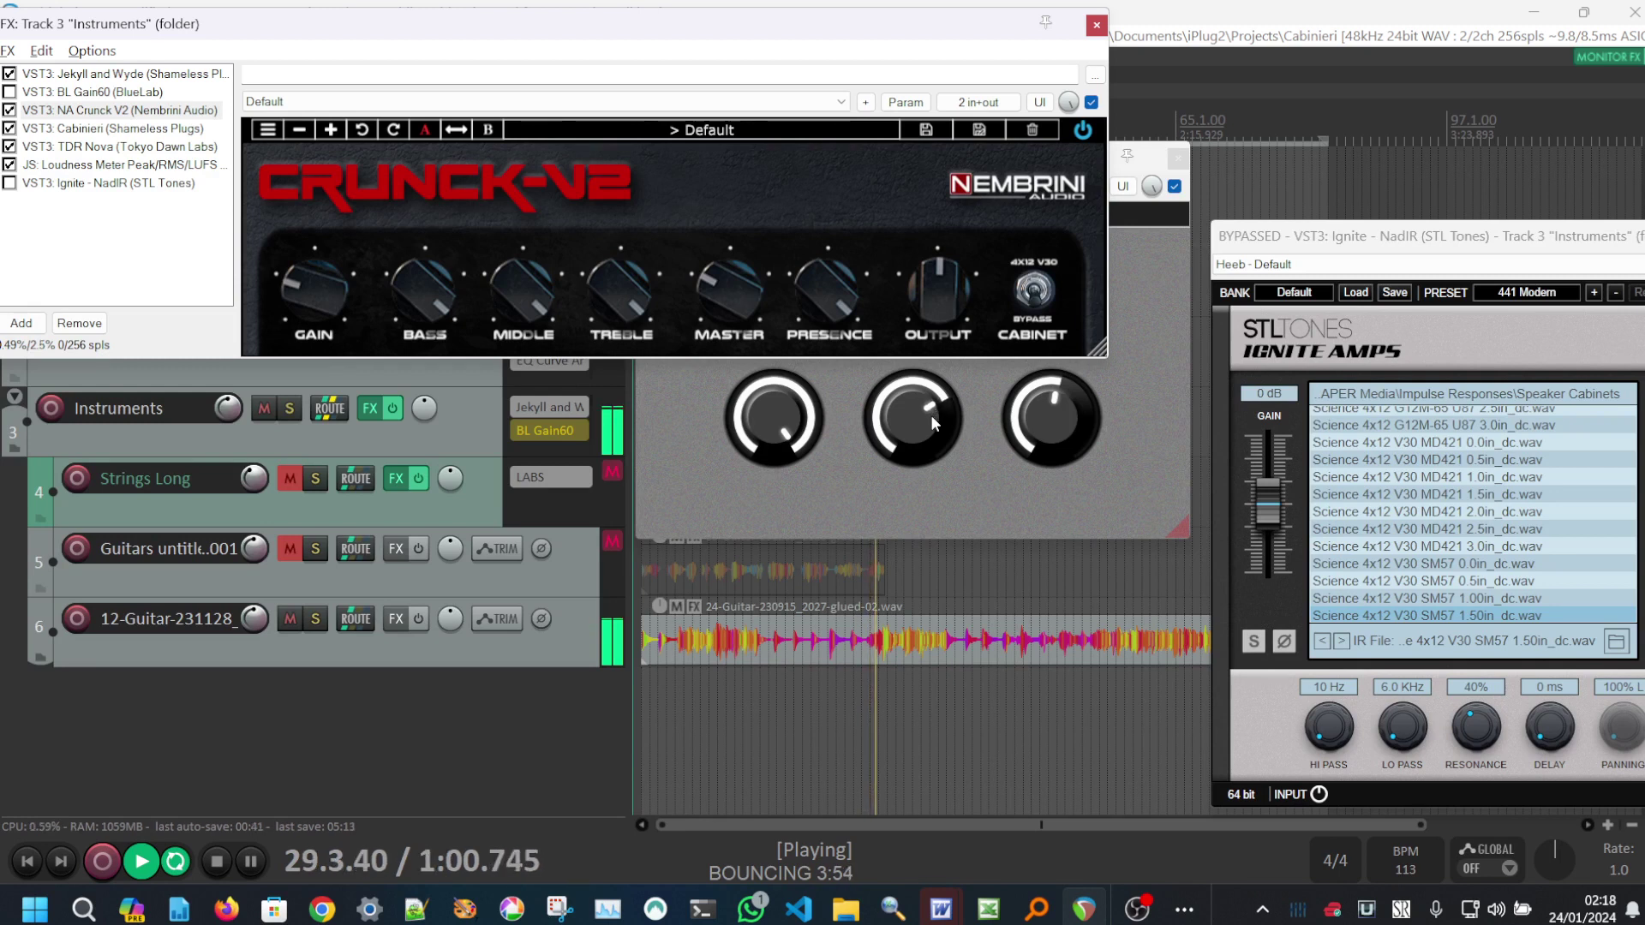
{"action": "scroll", "coordinate": [928, 418], "scroll_direction": "down", "scroll_amount": 2}
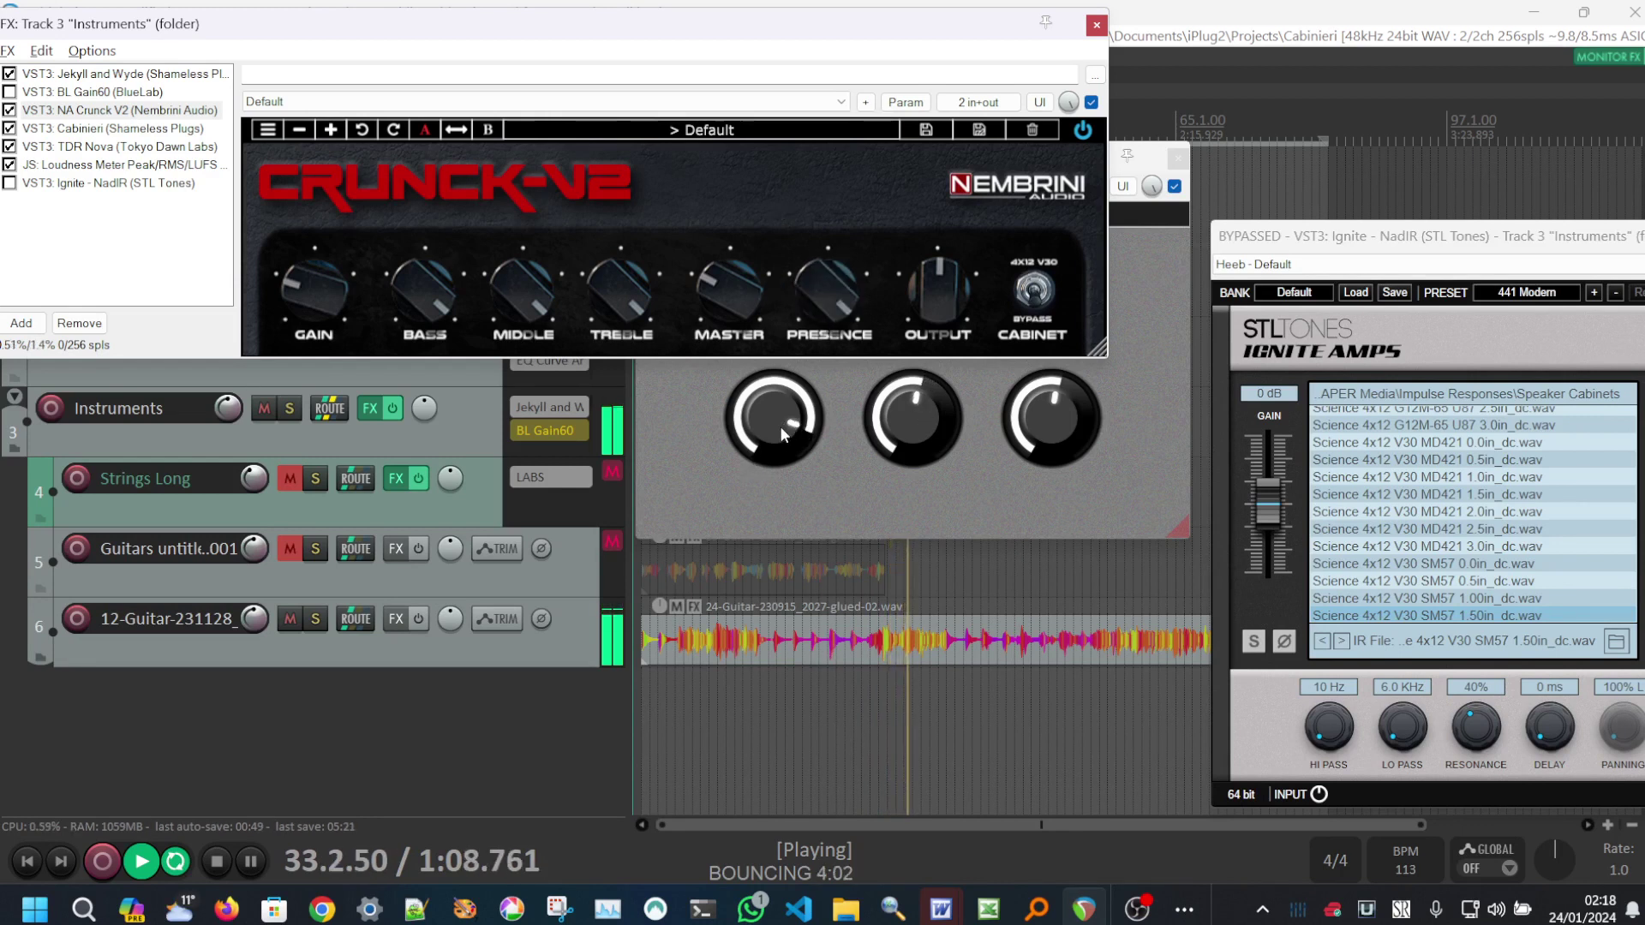
- Move the Cabinieri window just below the amp's controls and shrink it so both plugins' knobs stay accessible
{"action": "left_click", "coordinate": [841, 451]}
{"action": "left_click_drag", "start_coordinate": [992, 157], "coordinate": [983, 402]}
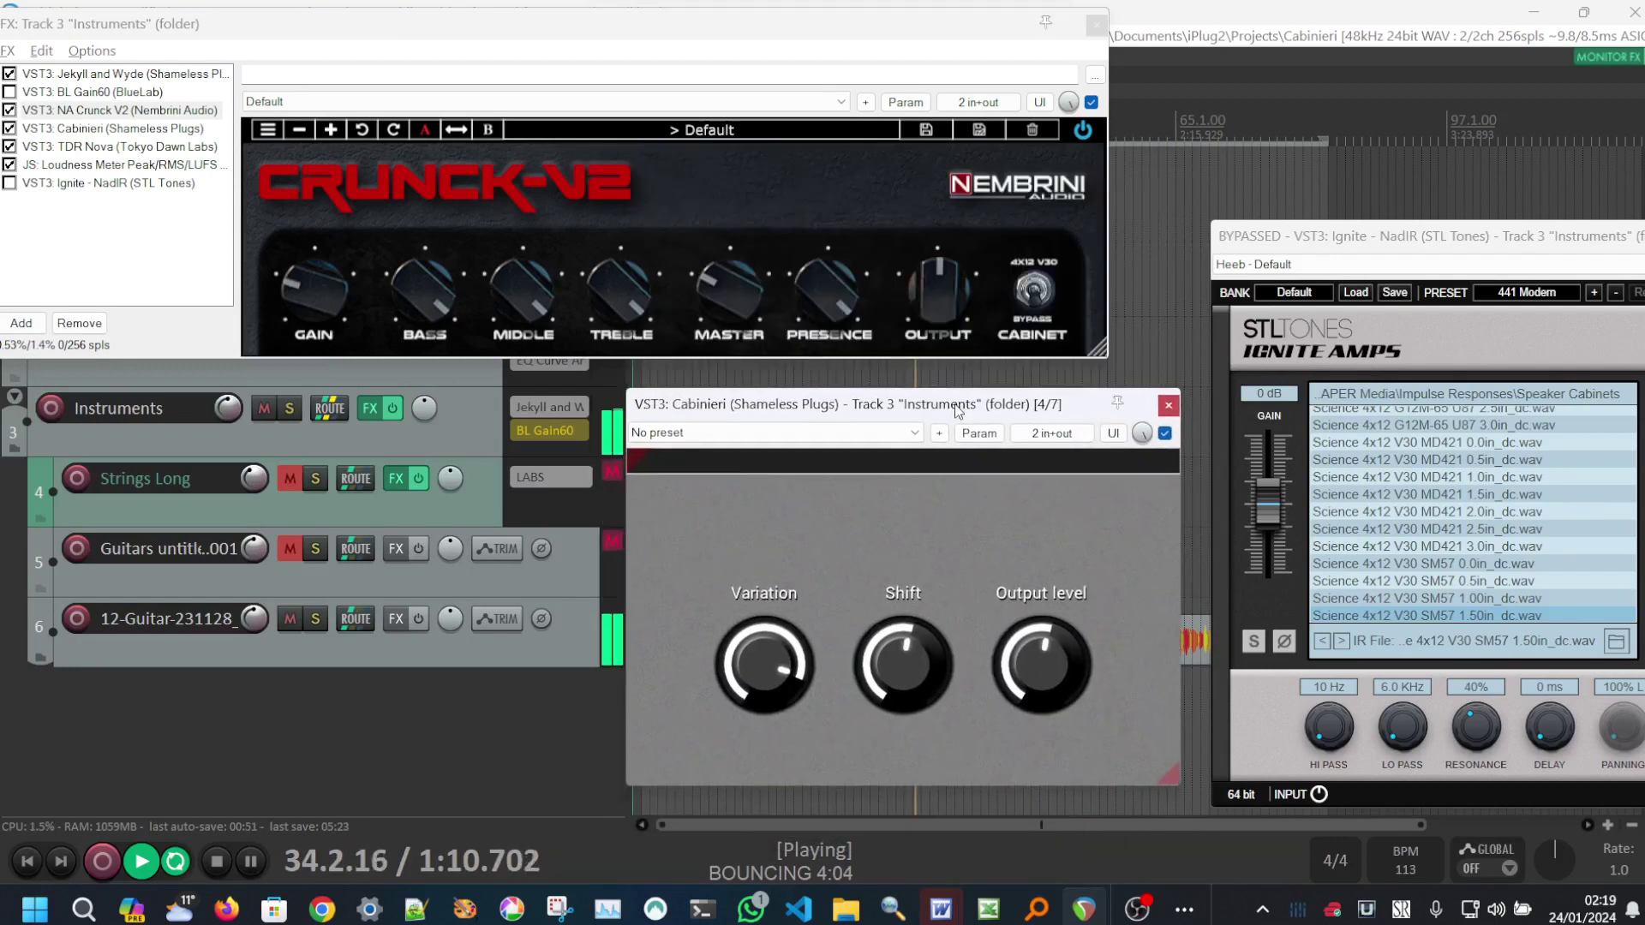
{"action": "left_click_drag", "start_coordinate": [1171, 776], "coordinate": [1016, 683]}
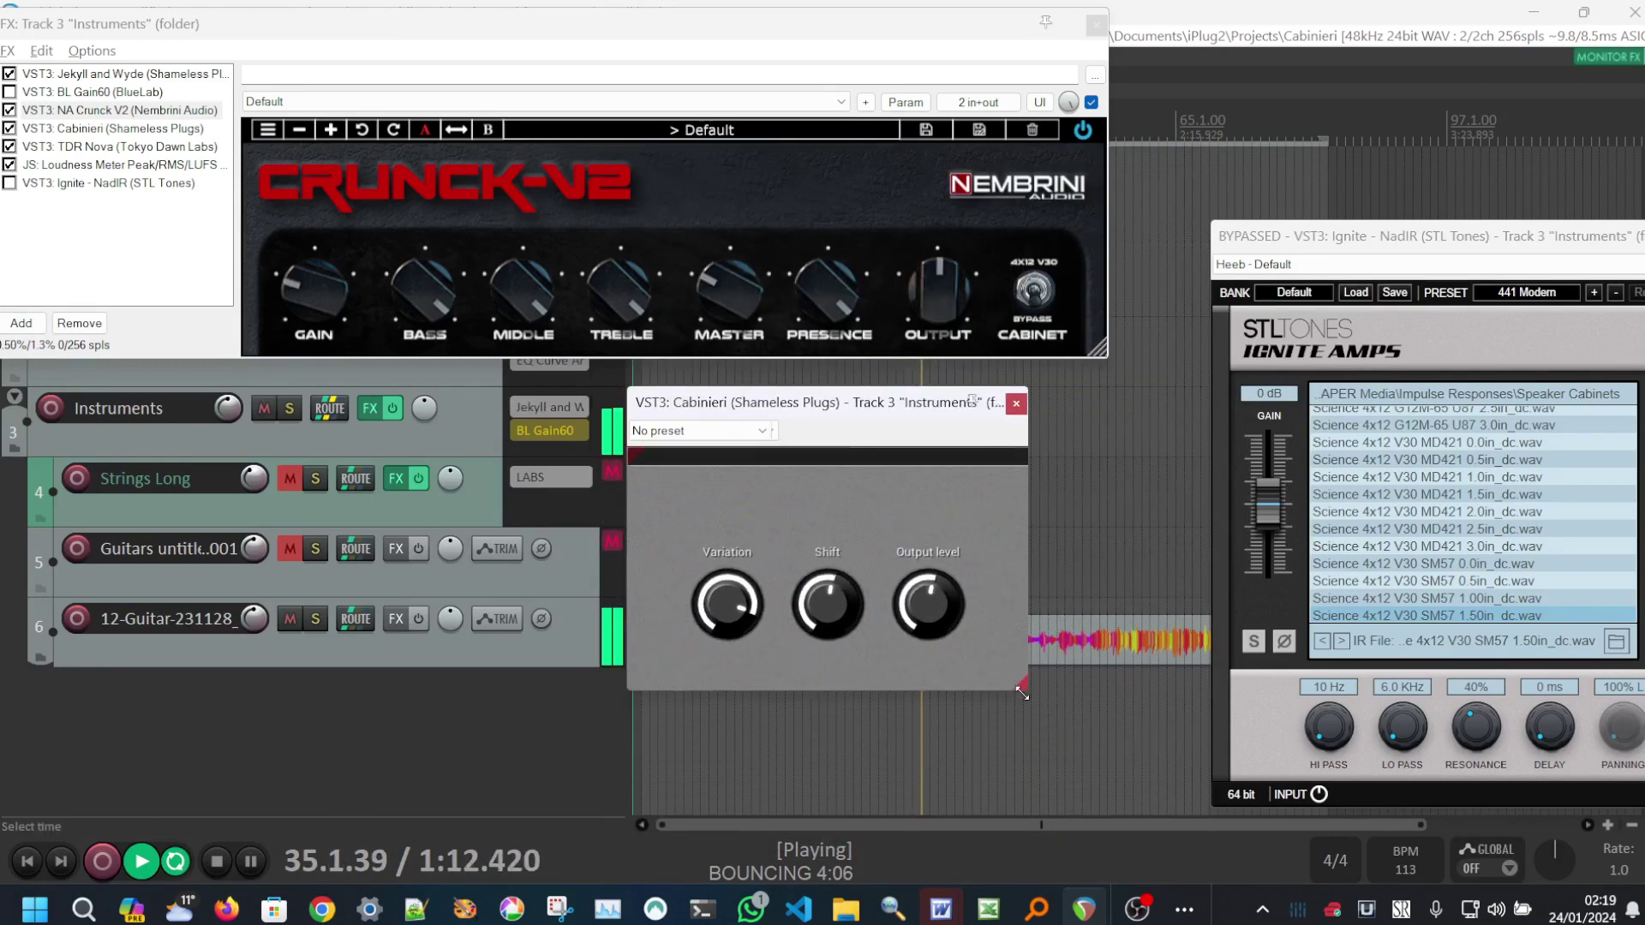
{"action": "left_click_drag", "start_coordinate": [784, 409], "coordinate": [883, 403]}
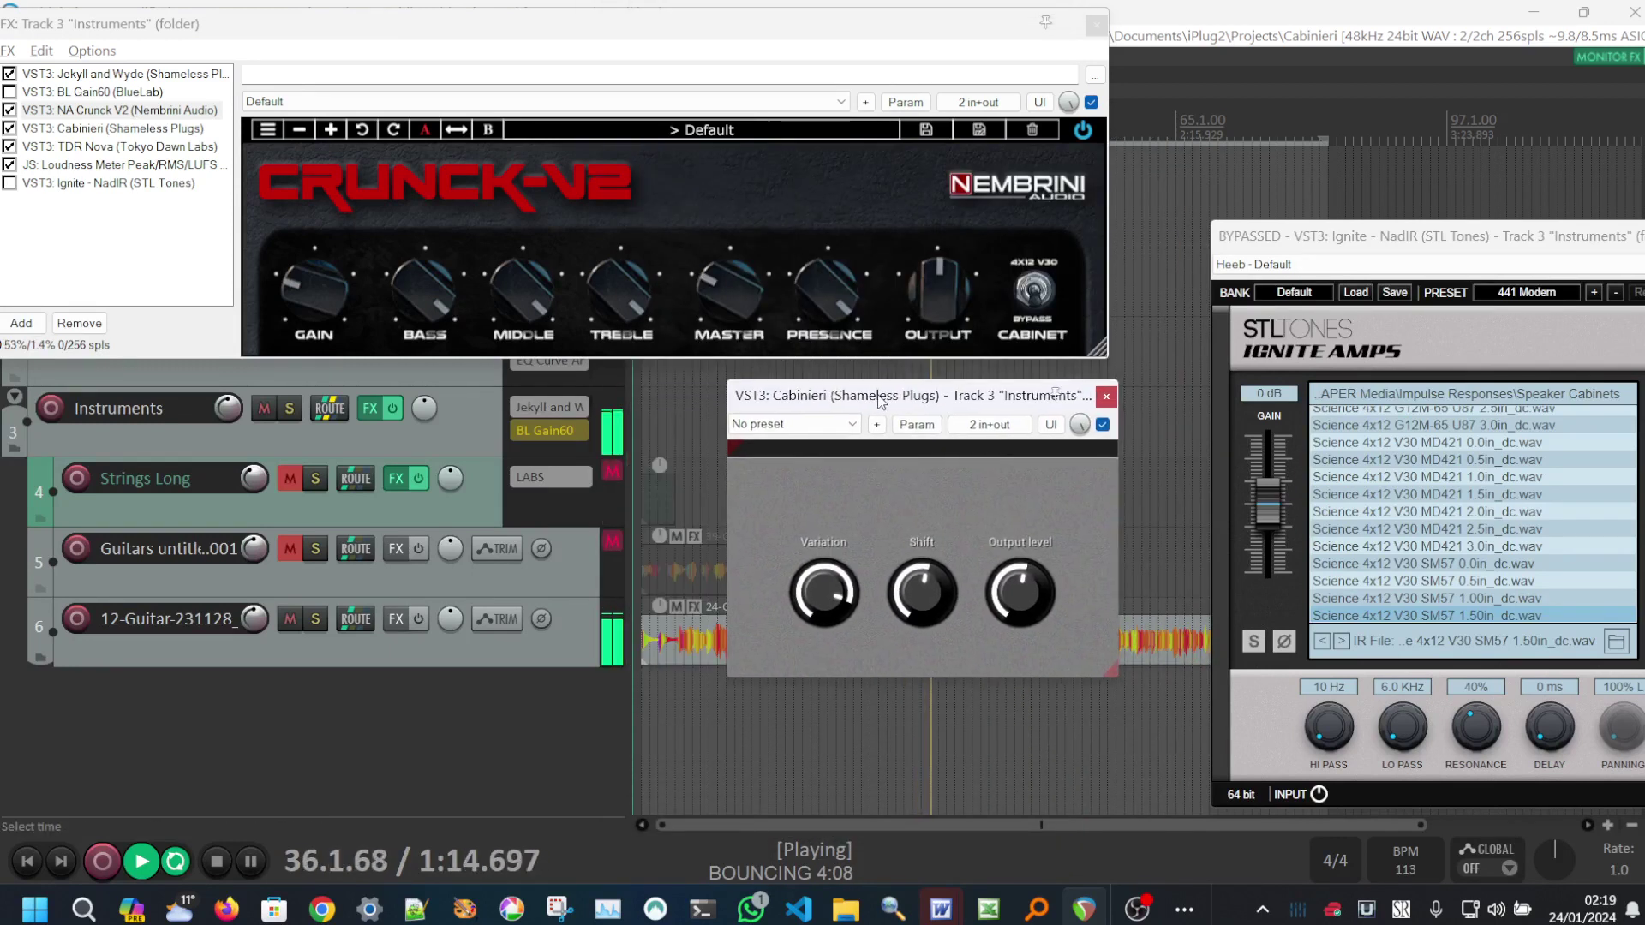
- Raise the amp's Gain slightly, lower Variation to between 1 and 2 o'clock, and compare with Cabinieri bypassed
{"action": "scroll", "coordinate": [833, 306], "scroll_direction": "down", "scroll_amount": 3}
{"action": "scroll", "coordinate": [834, 297], "scroll_direction": "up", "scroll_amount": 3}
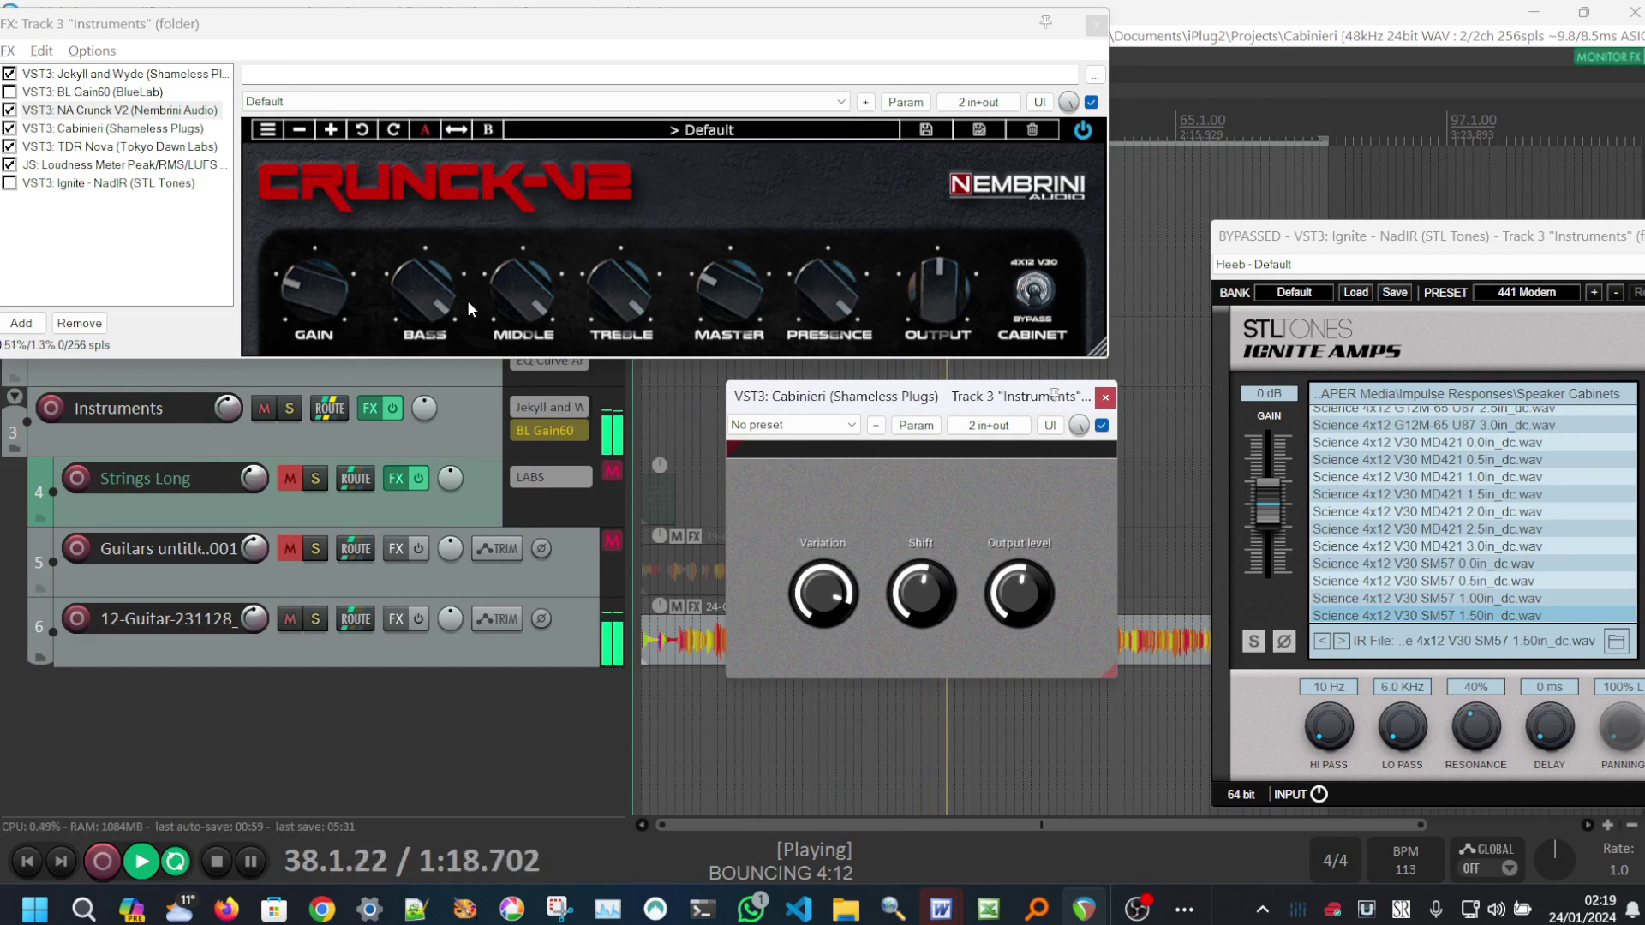
{"action": "scroll", "coordinate": [928, 594], "scroll_direction": "up", "scroll_amount": 2}
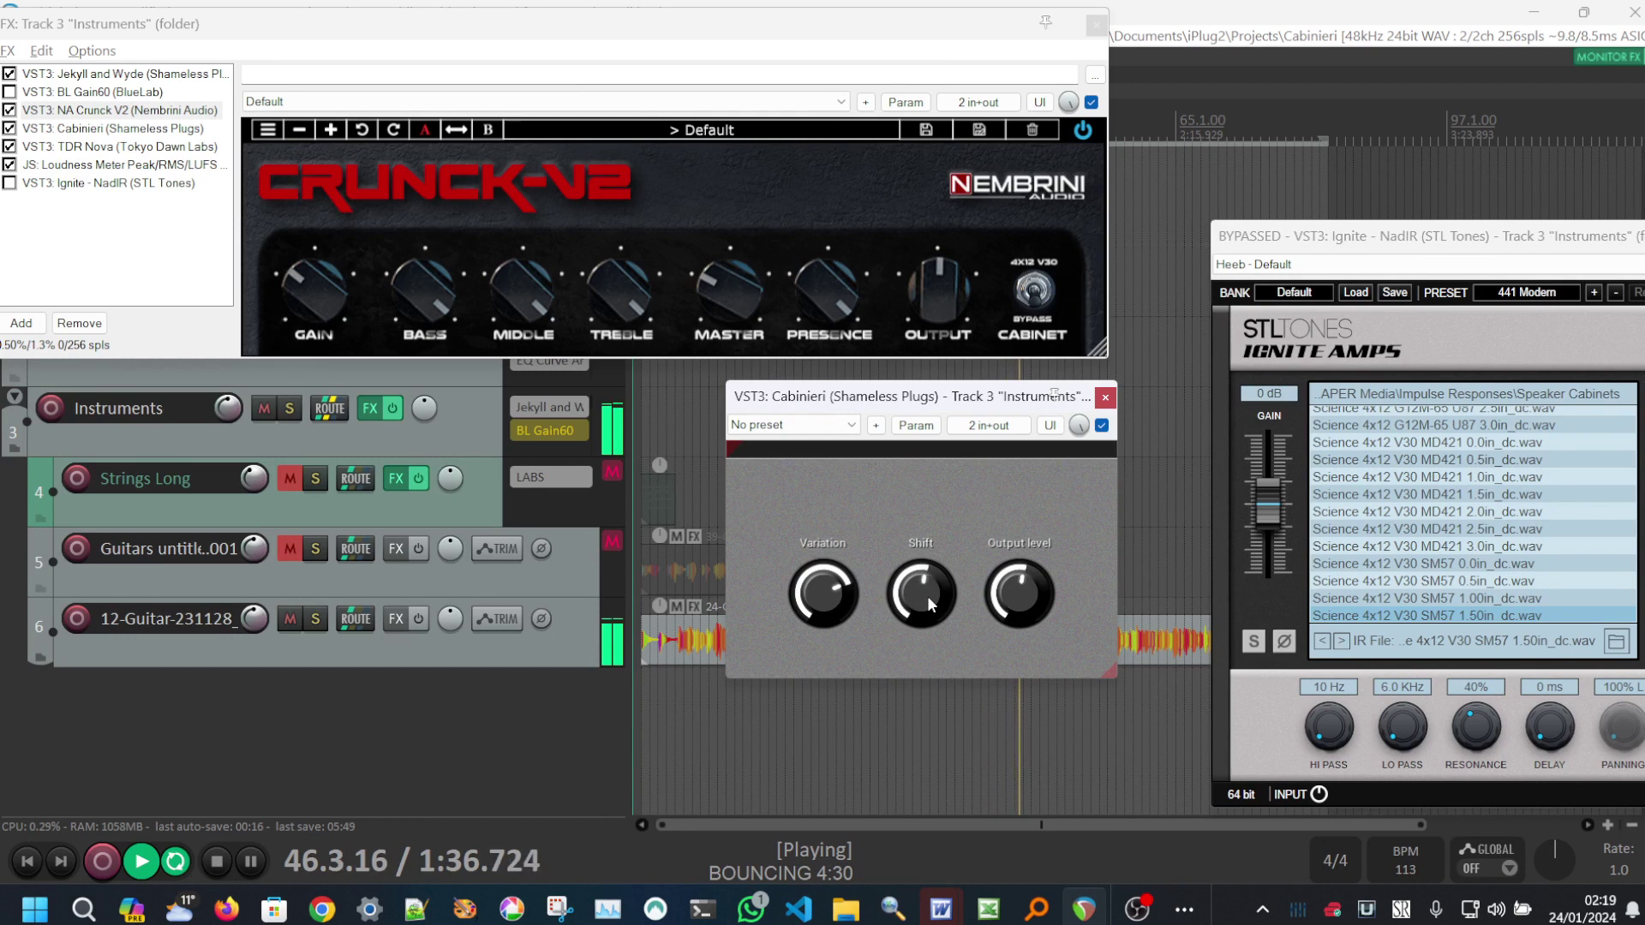
{"action": "left_click_drag", "start_coordinate": [862, 595], "coordinate": [814, 593]}
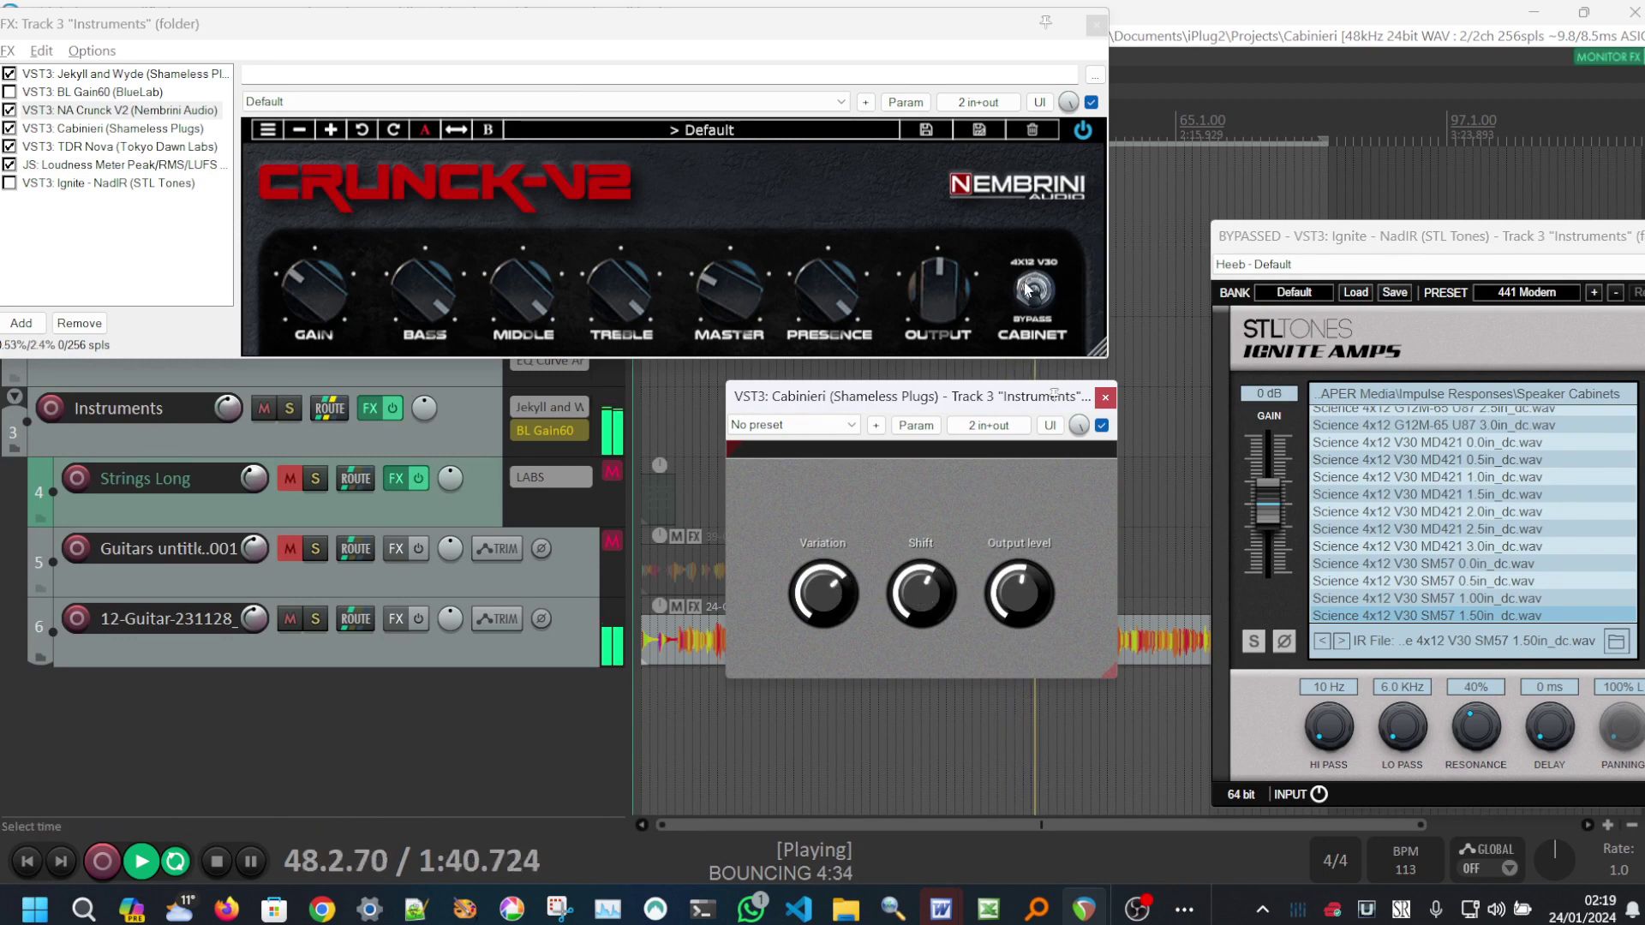
{"action": "left_click", "coordinate": [1102, 426]}
{"action": "left_click", "coordinate": [1102, 426]}
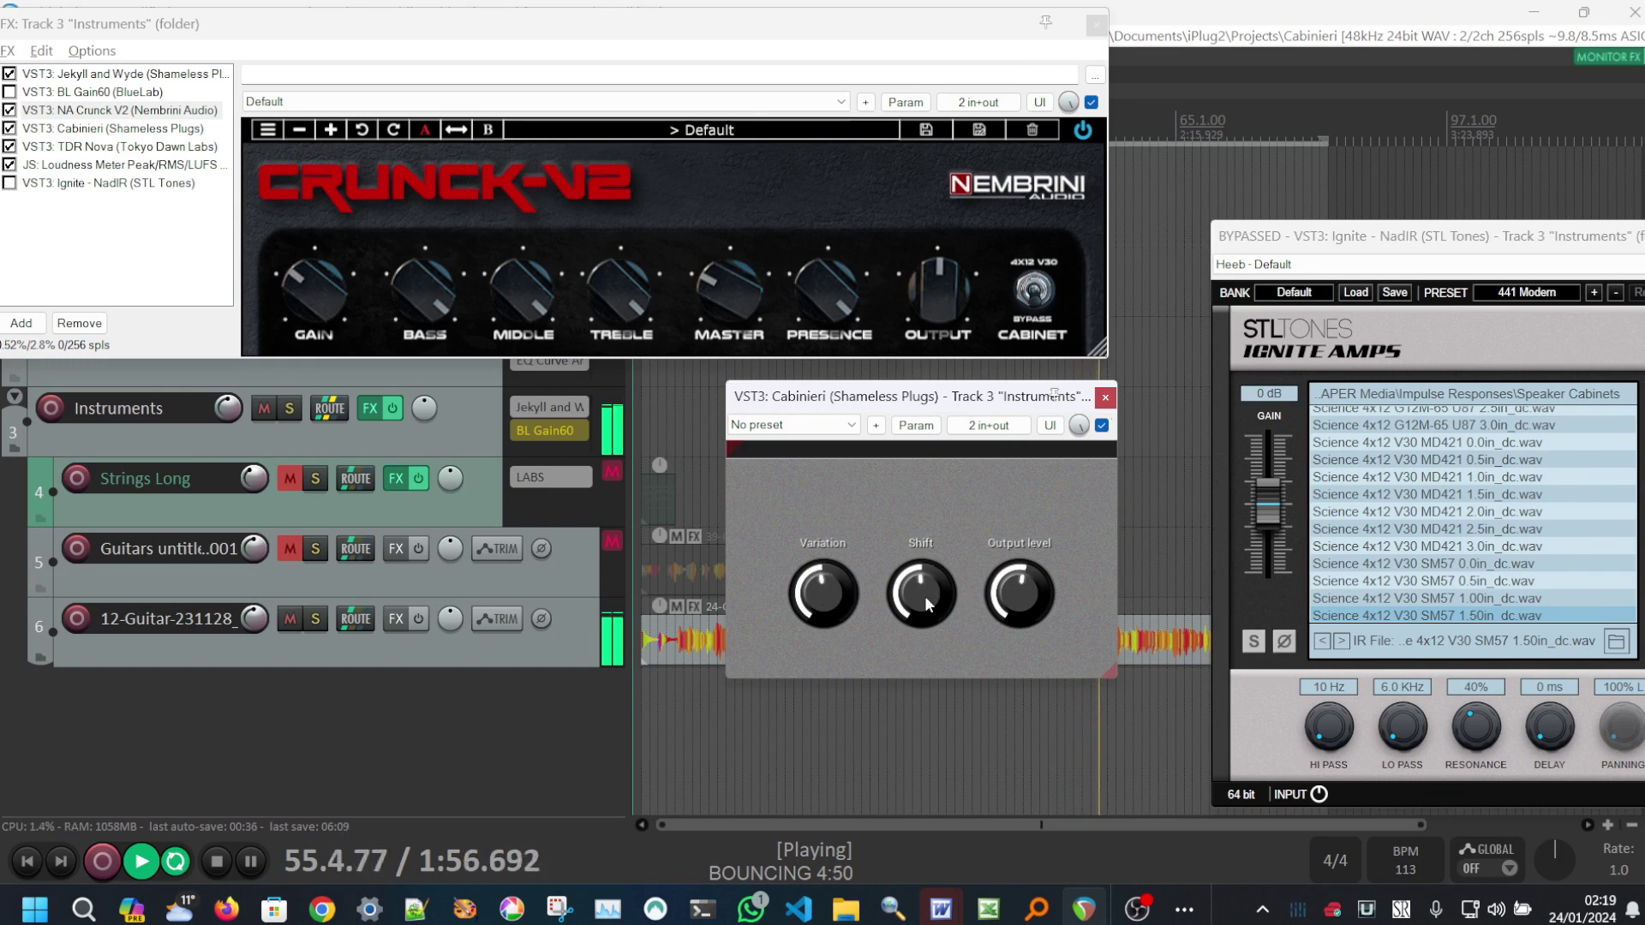
- Lower Cabinieri's Variation to about 10 o'clock while sweeping Shift around its centre and leaving it slightly above
{"action": "left_click", "coordinate": [840, 303]}
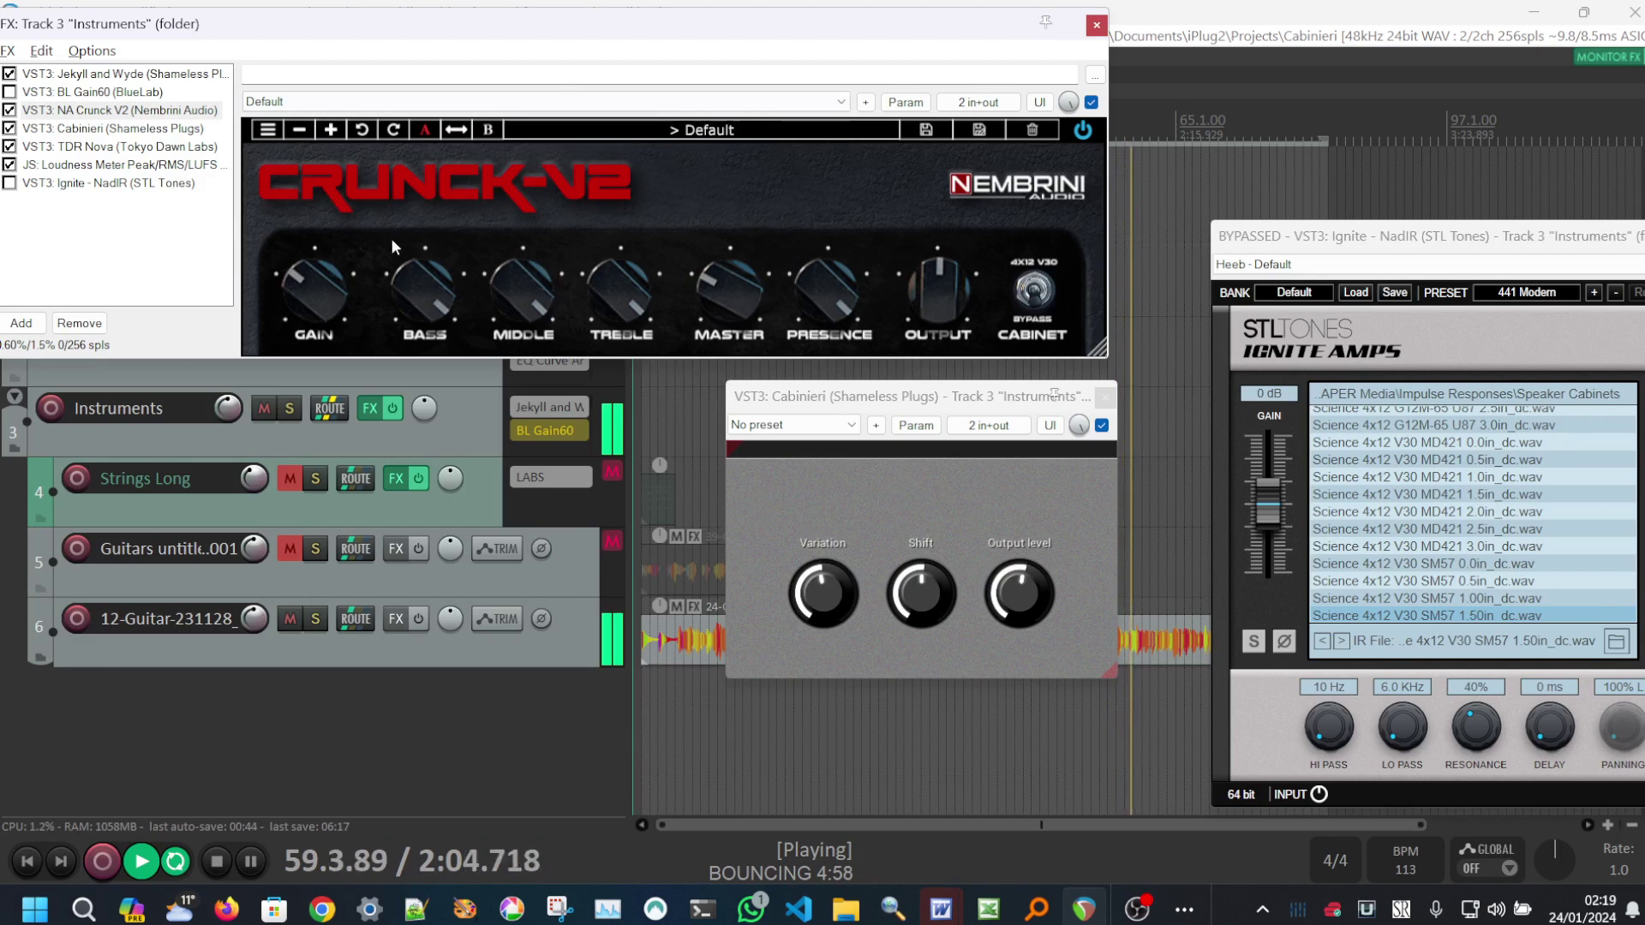
{"action": "left_click_drag", "start_coordinate": [340, 308], "coordinate": [308, 270]}
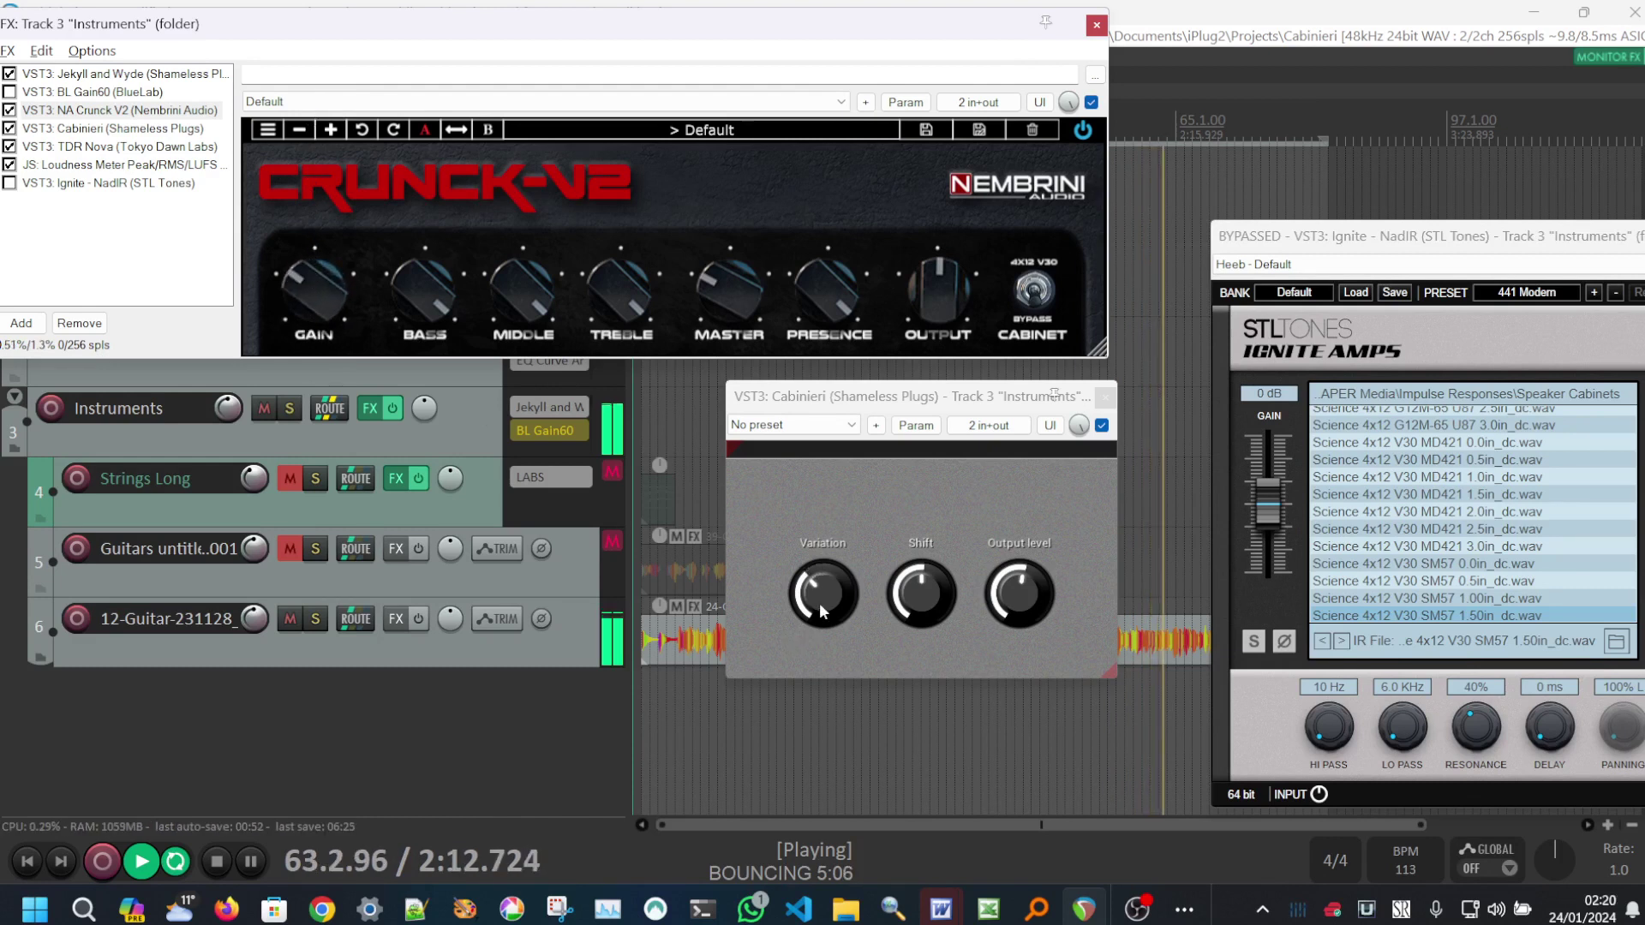
{"action": "scroll", "coordinate": [937, 588], "scroll_direction": "up", "scroll_amount": 2}
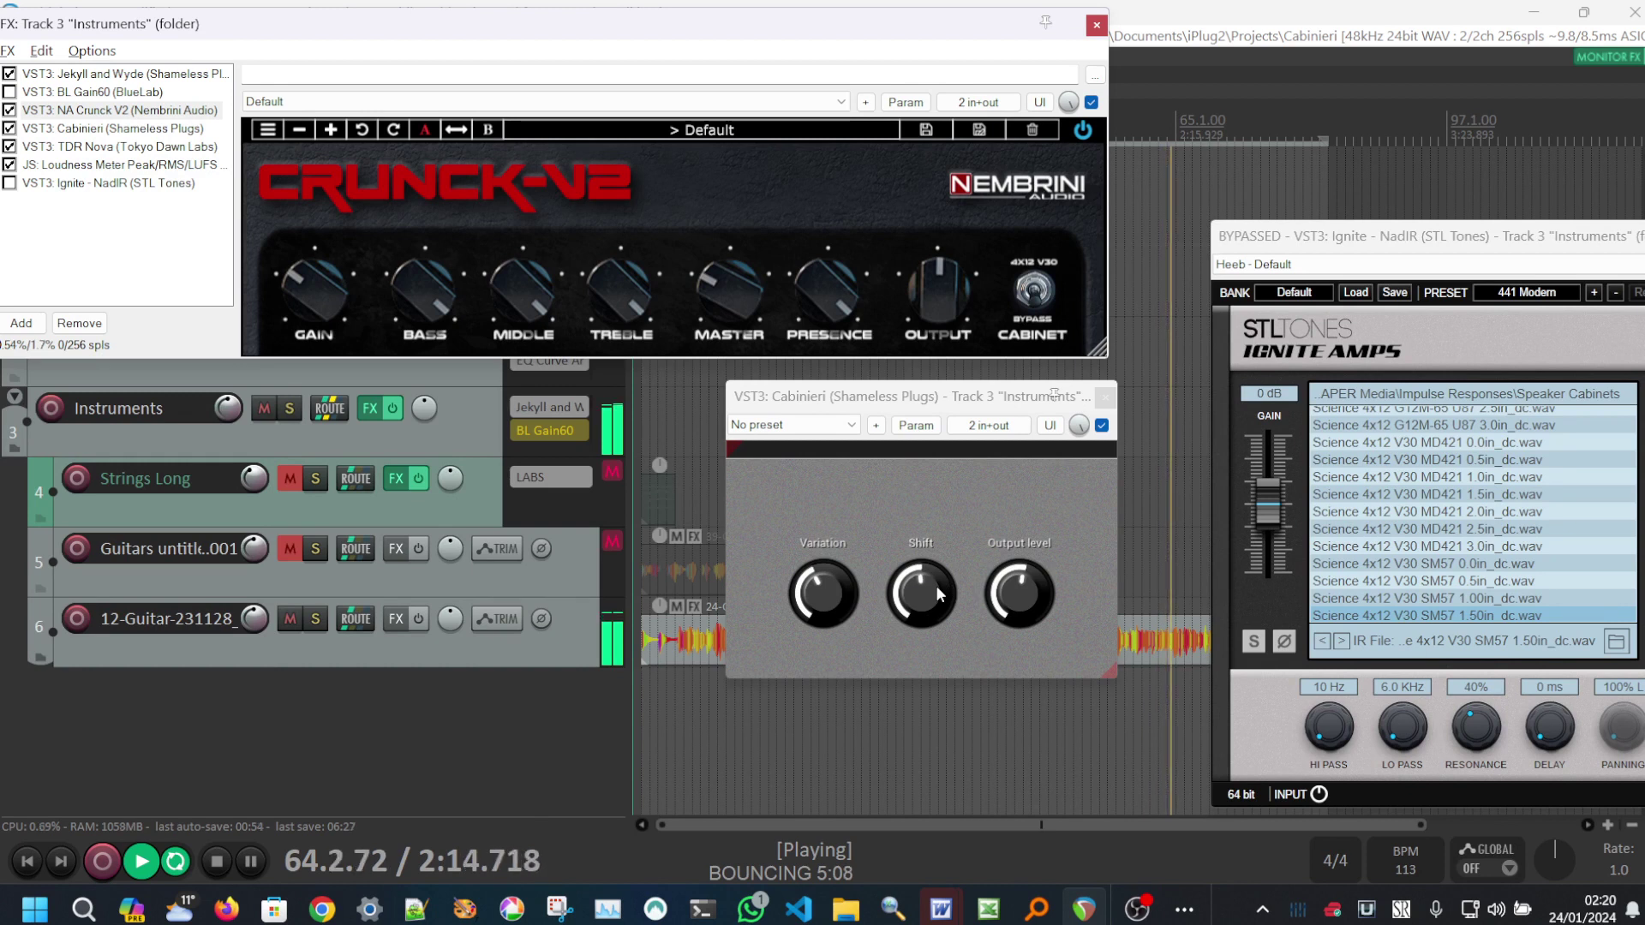
{"action": "scroll", "coordinate": [837, 588], "scroll_direction": "down", "scroll_amount": 12}
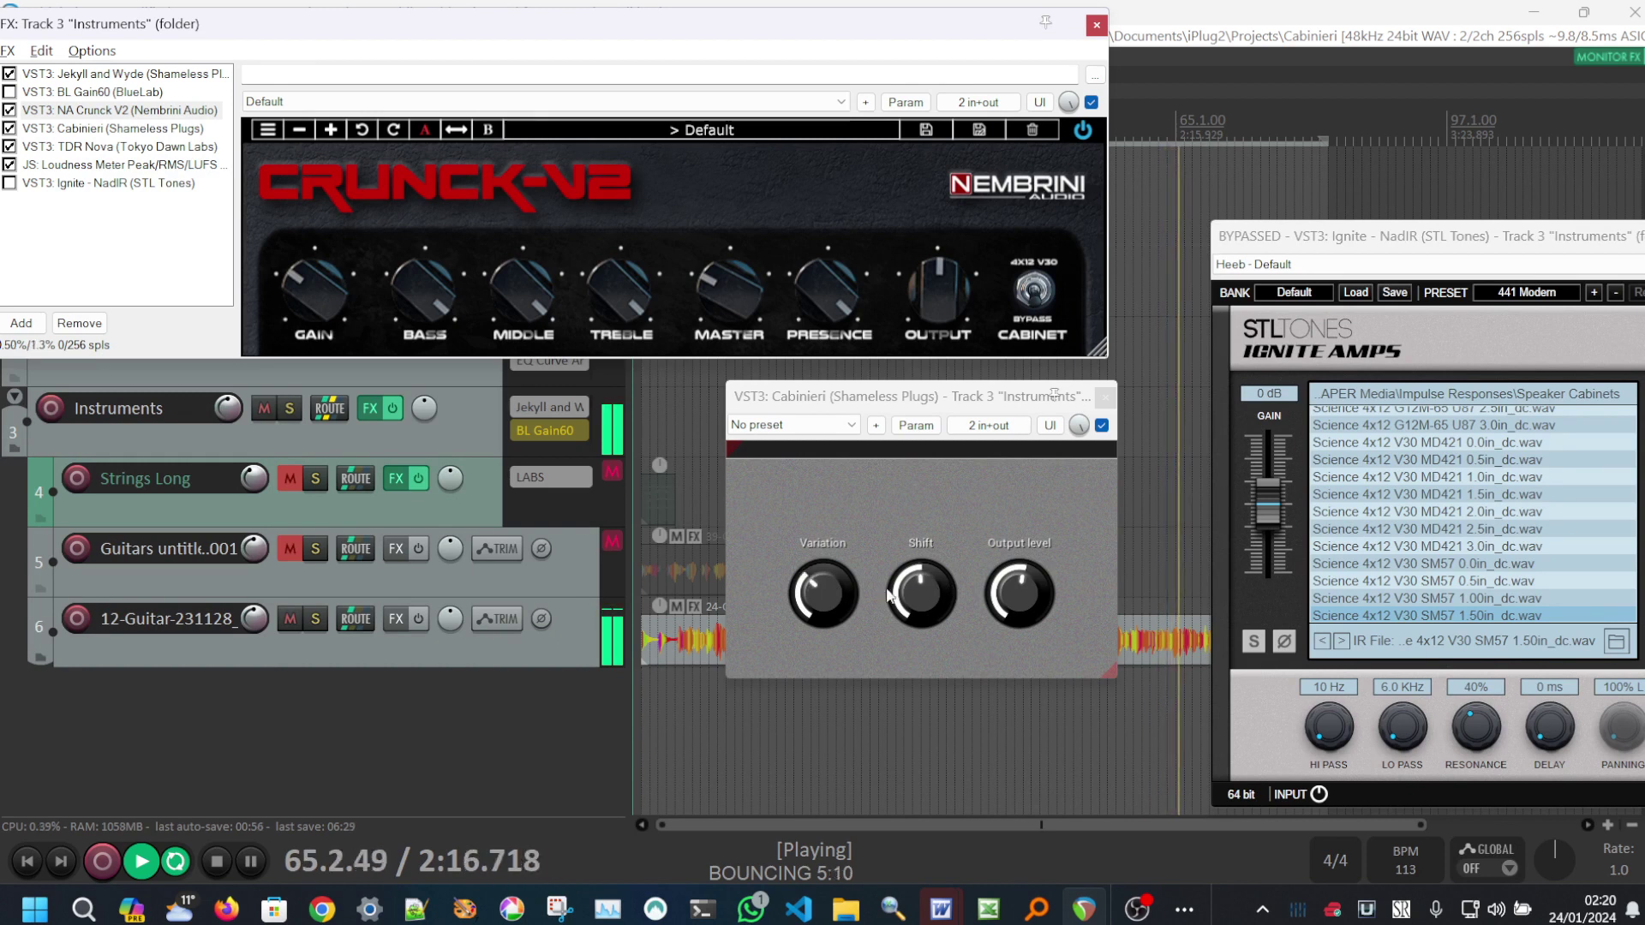
{"action": "scroll", "coordinate": [921, 593], "scroll_direction": "down", "scroll_amount": 4}
{"action": "scroll", "coordinate": [927, 598], "scroll_direction": "up", "scroll_amount": 3}
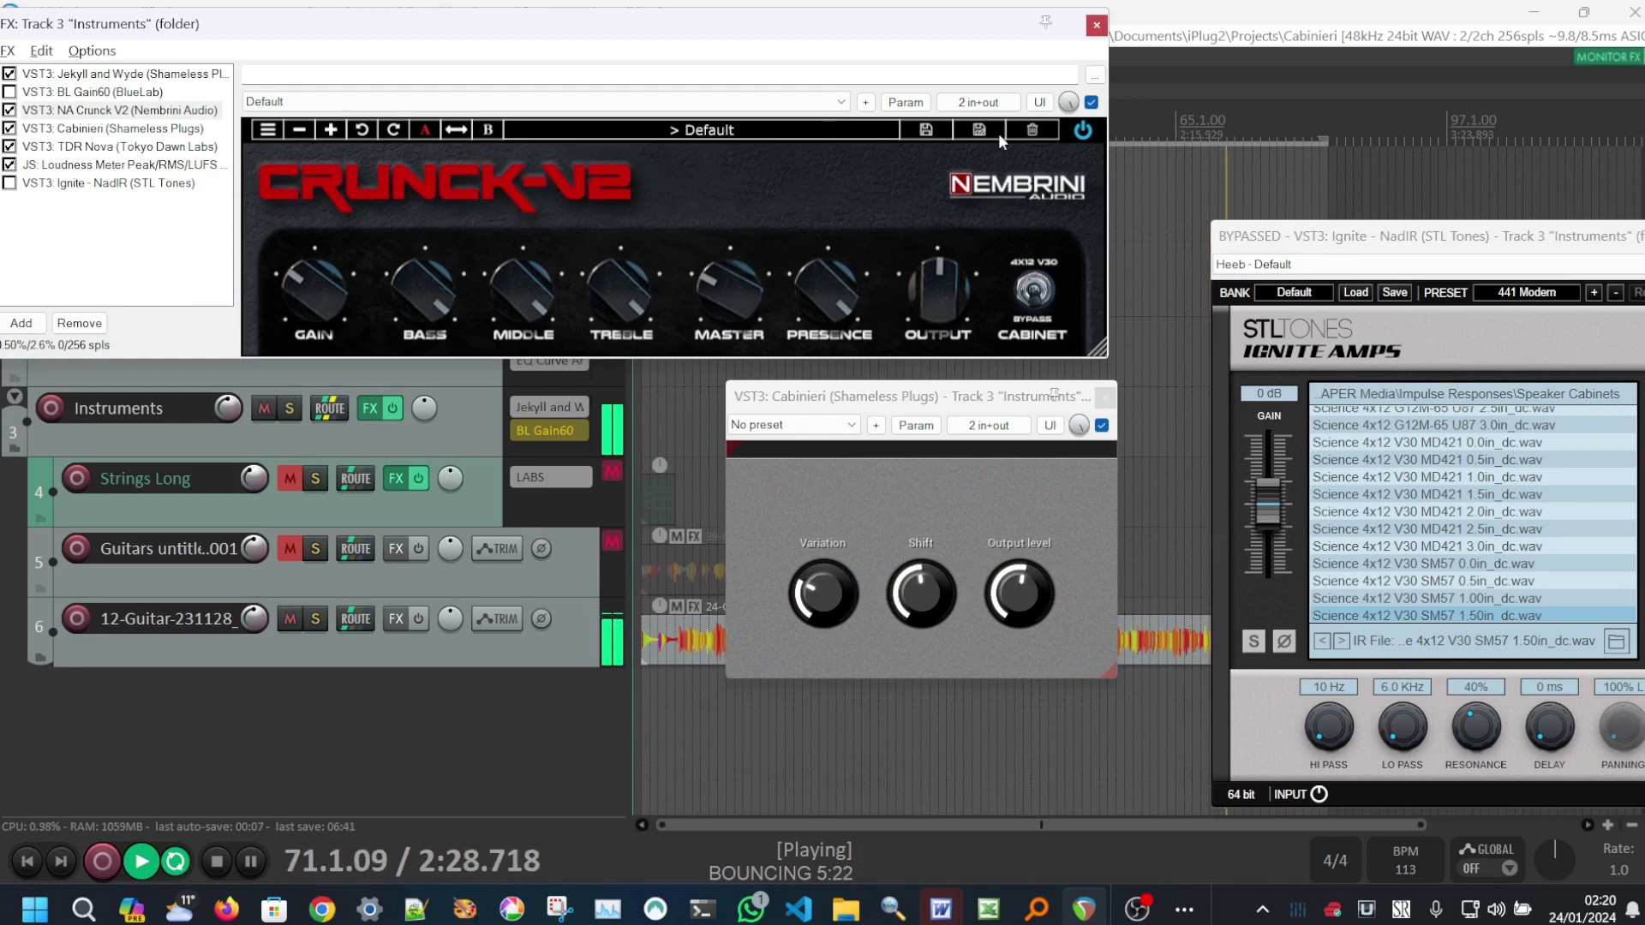
- Bypass and re-enable Cabinieri repeatedly to compare the guitar sound with and without it
{"action": "left_click", "coordinate": [1102, 426]}
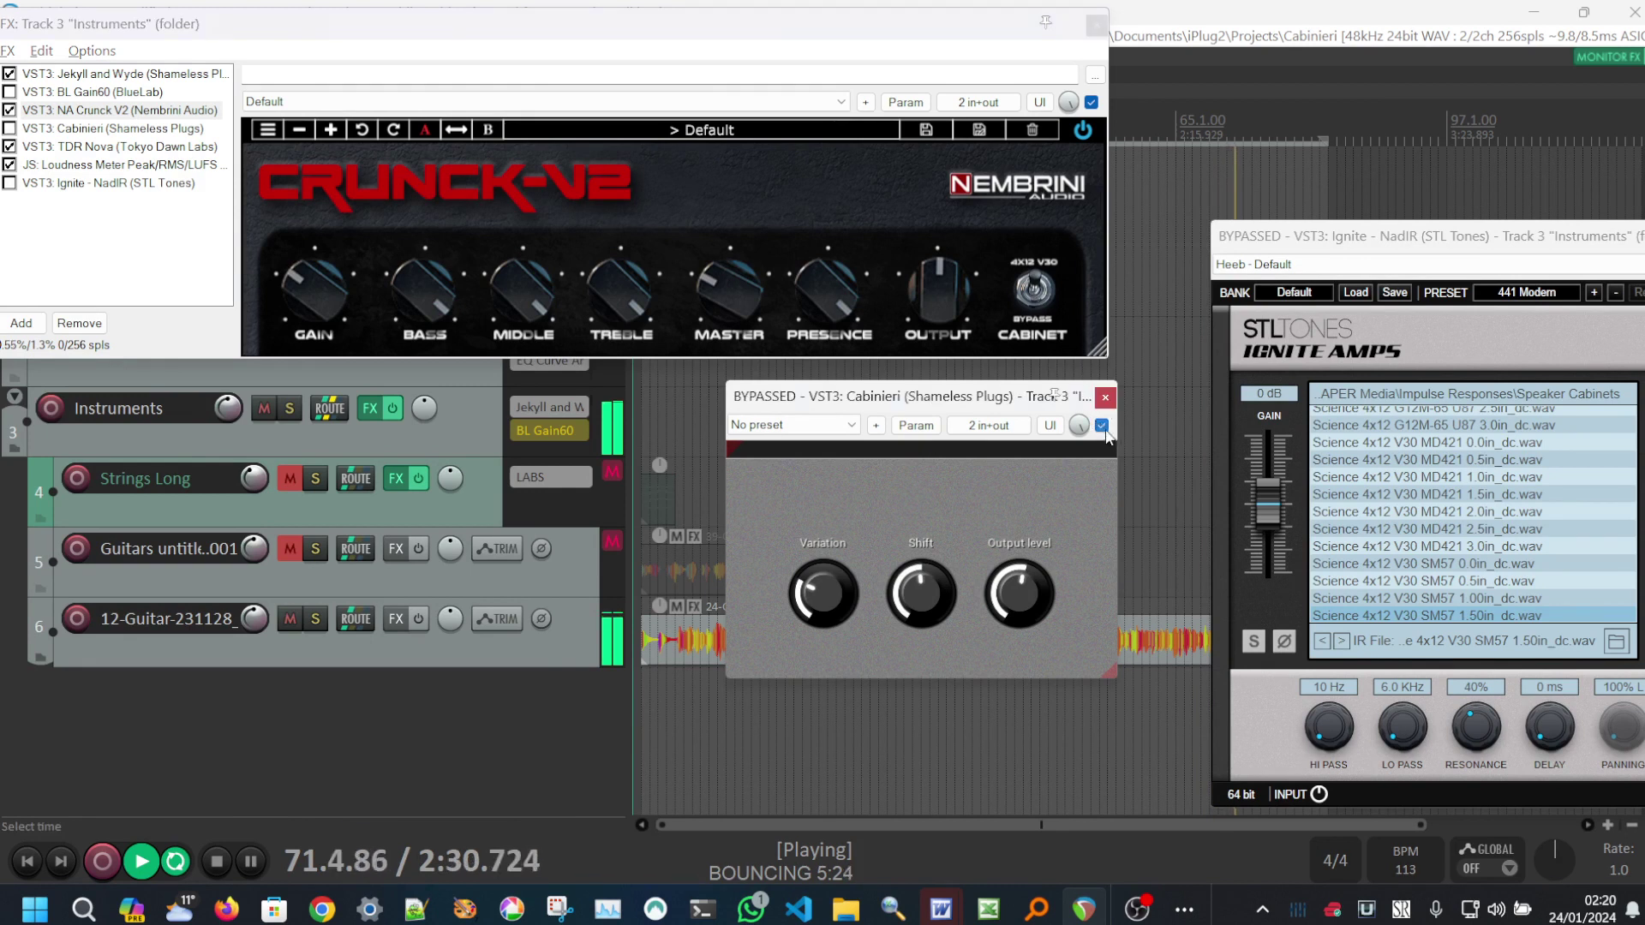
{"action": "left_click", "coordinate": [1103, 426]}
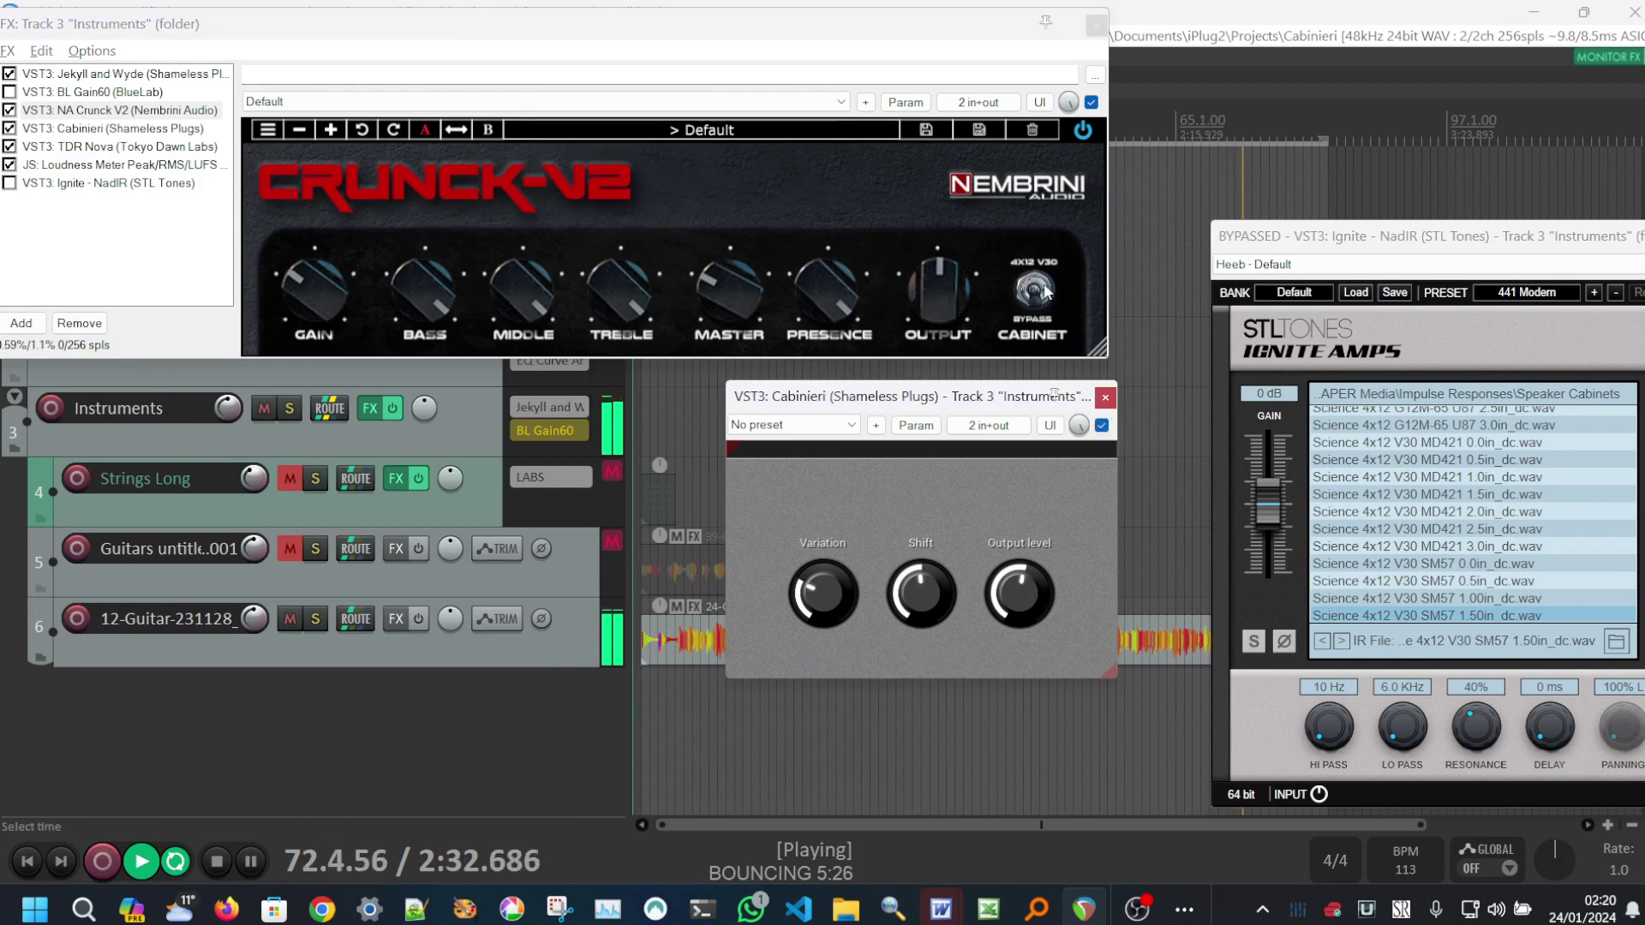
{"action": "left_click", "coordinate": [1103, 426]}
{"action": "left_click", "coordinate": [1103, 426]}
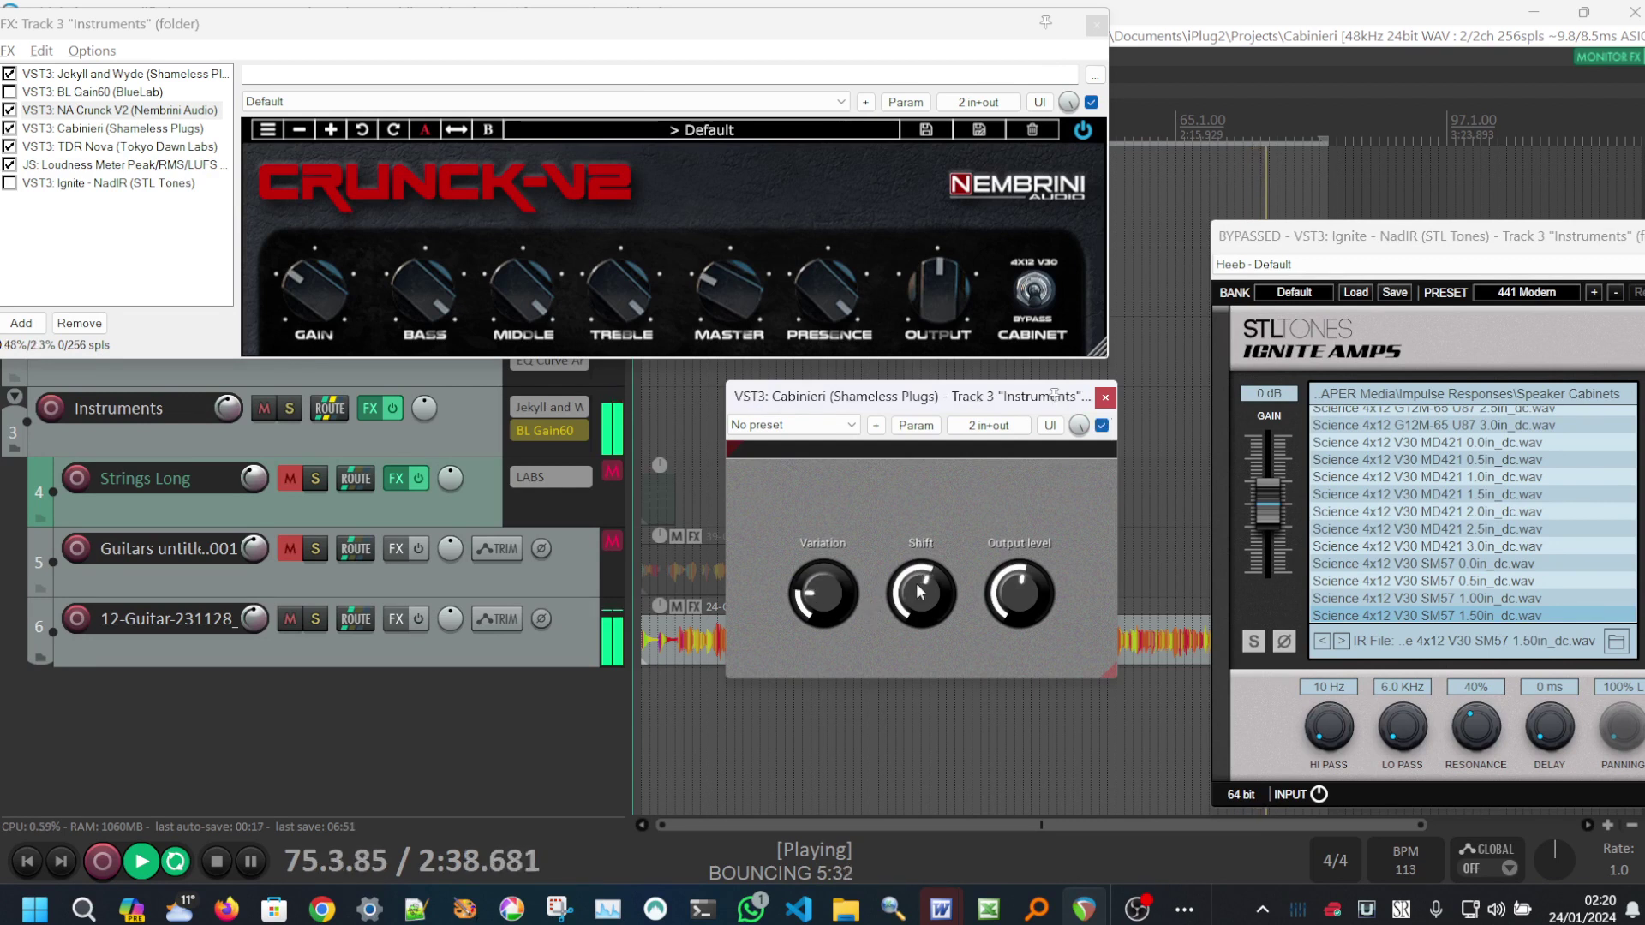
- Raise the amp's Presence to about 2 o'clock, and lower Cabinieri's Variation to about 8 o'clock, Shift to about 11 o'clock and Output level to centre
{"action": "scroll", "coordinate": [820, 584], "scroll_direction": "down", "scroll_amount": 5}
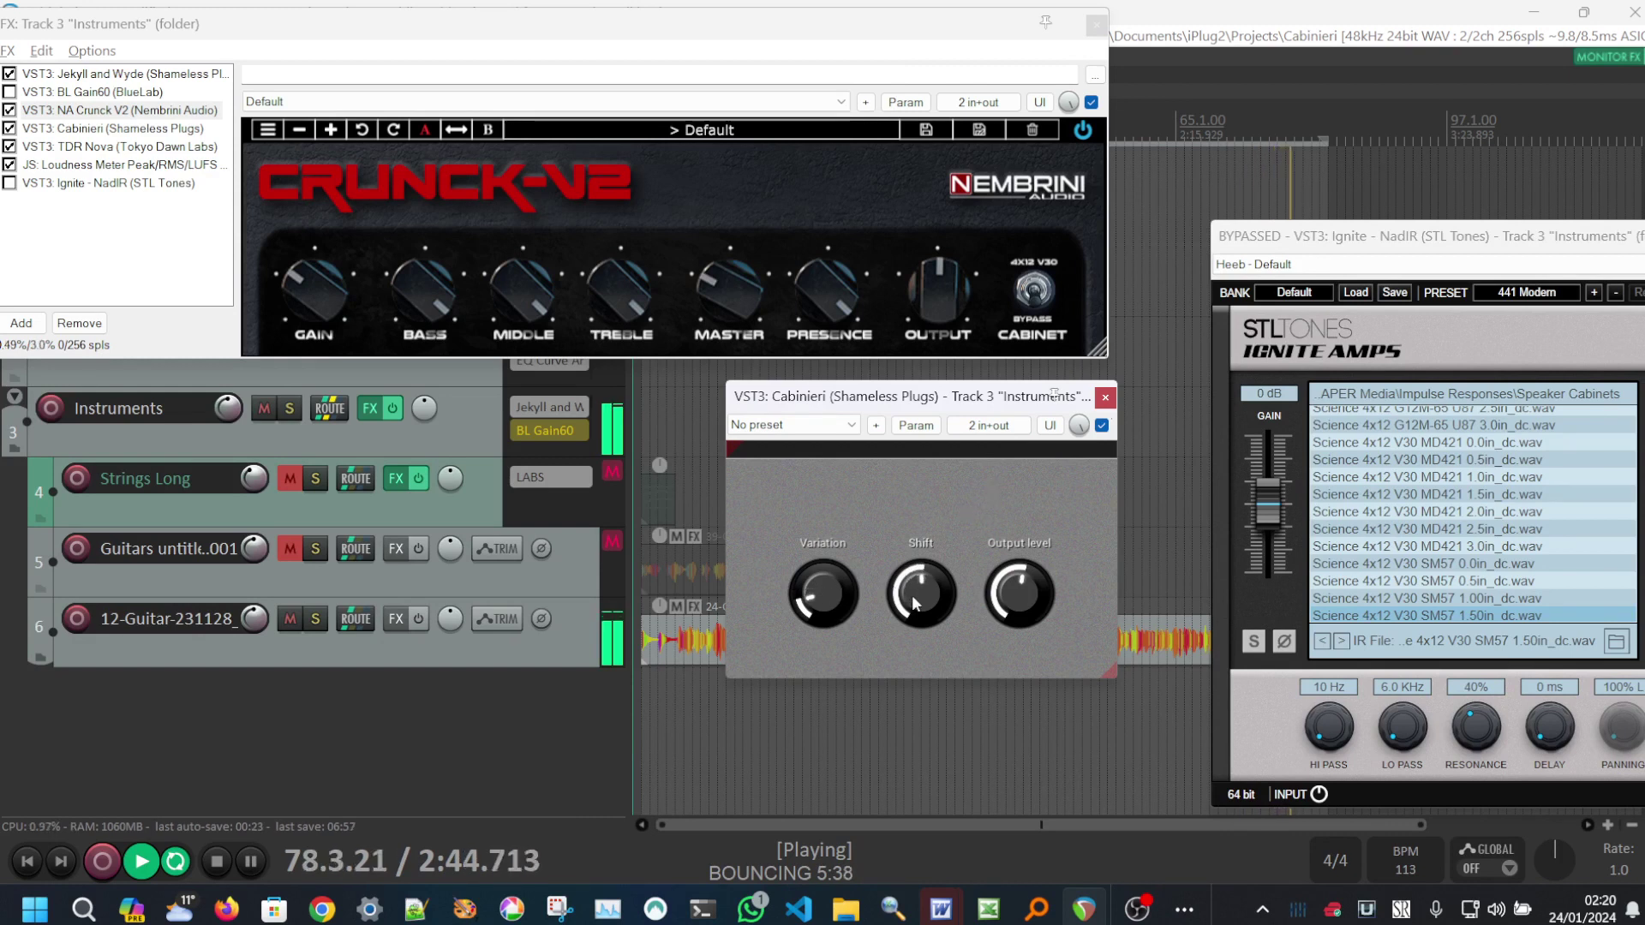
{"action": "left_click_drag", "start_coordinate": [839, 293], "coordinate": [818, 409]}
{"action": "left_click", "coordinate": [1045, 598]}
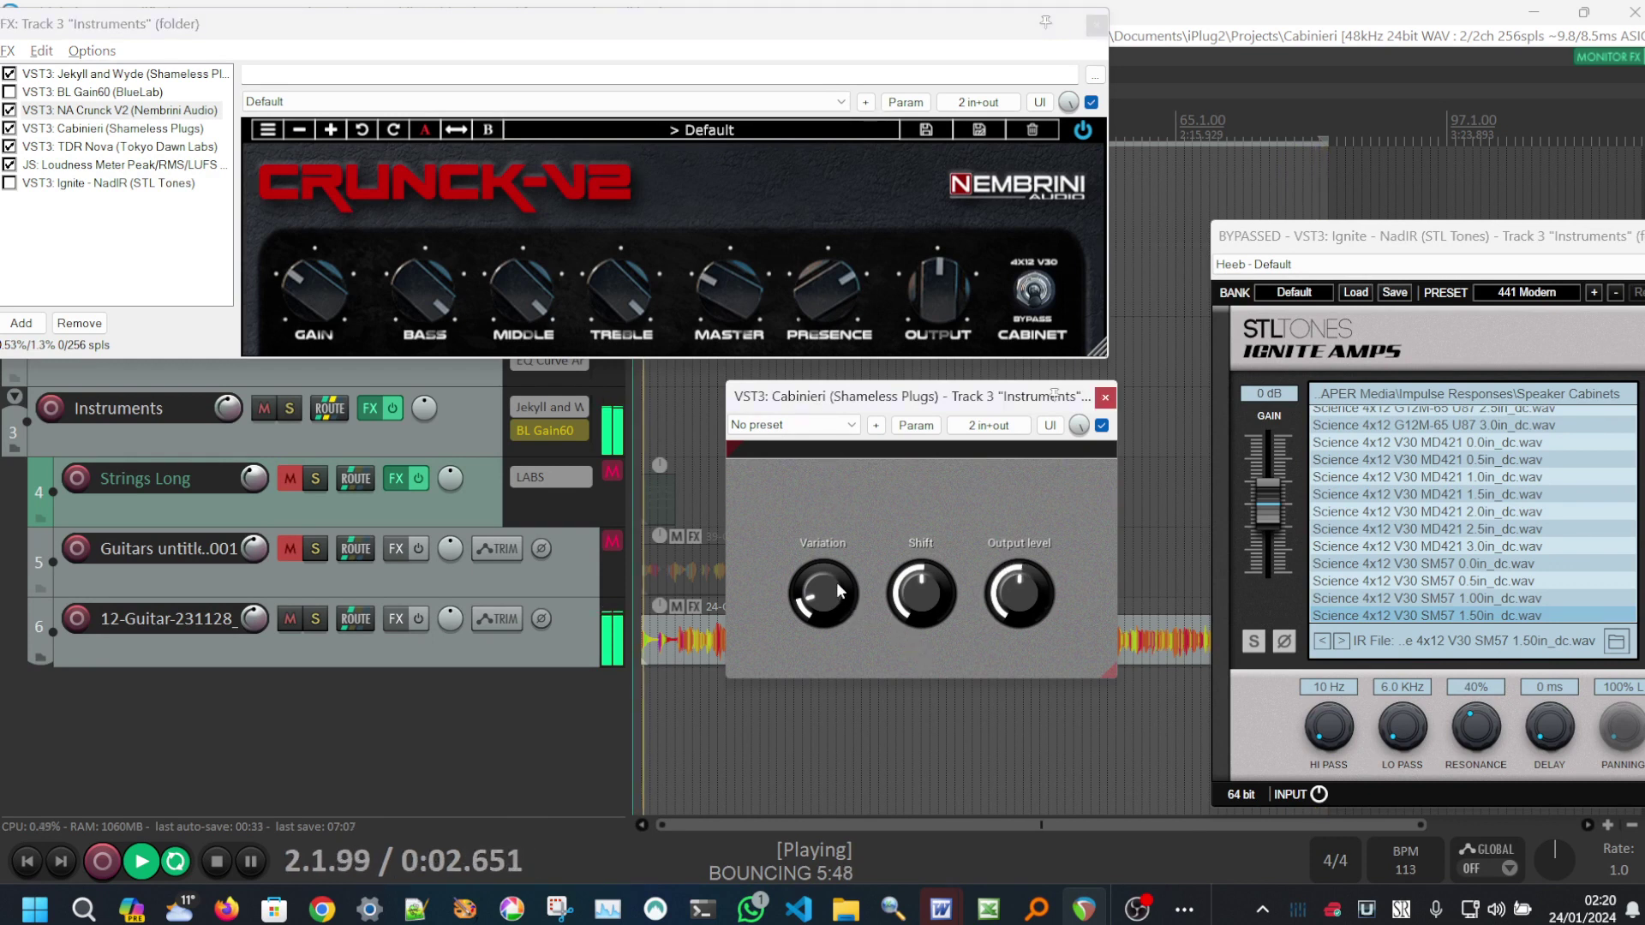
{"action": "left_click_drag", "start_coordinate": [930, 605], "coordinate": [929, 648]}
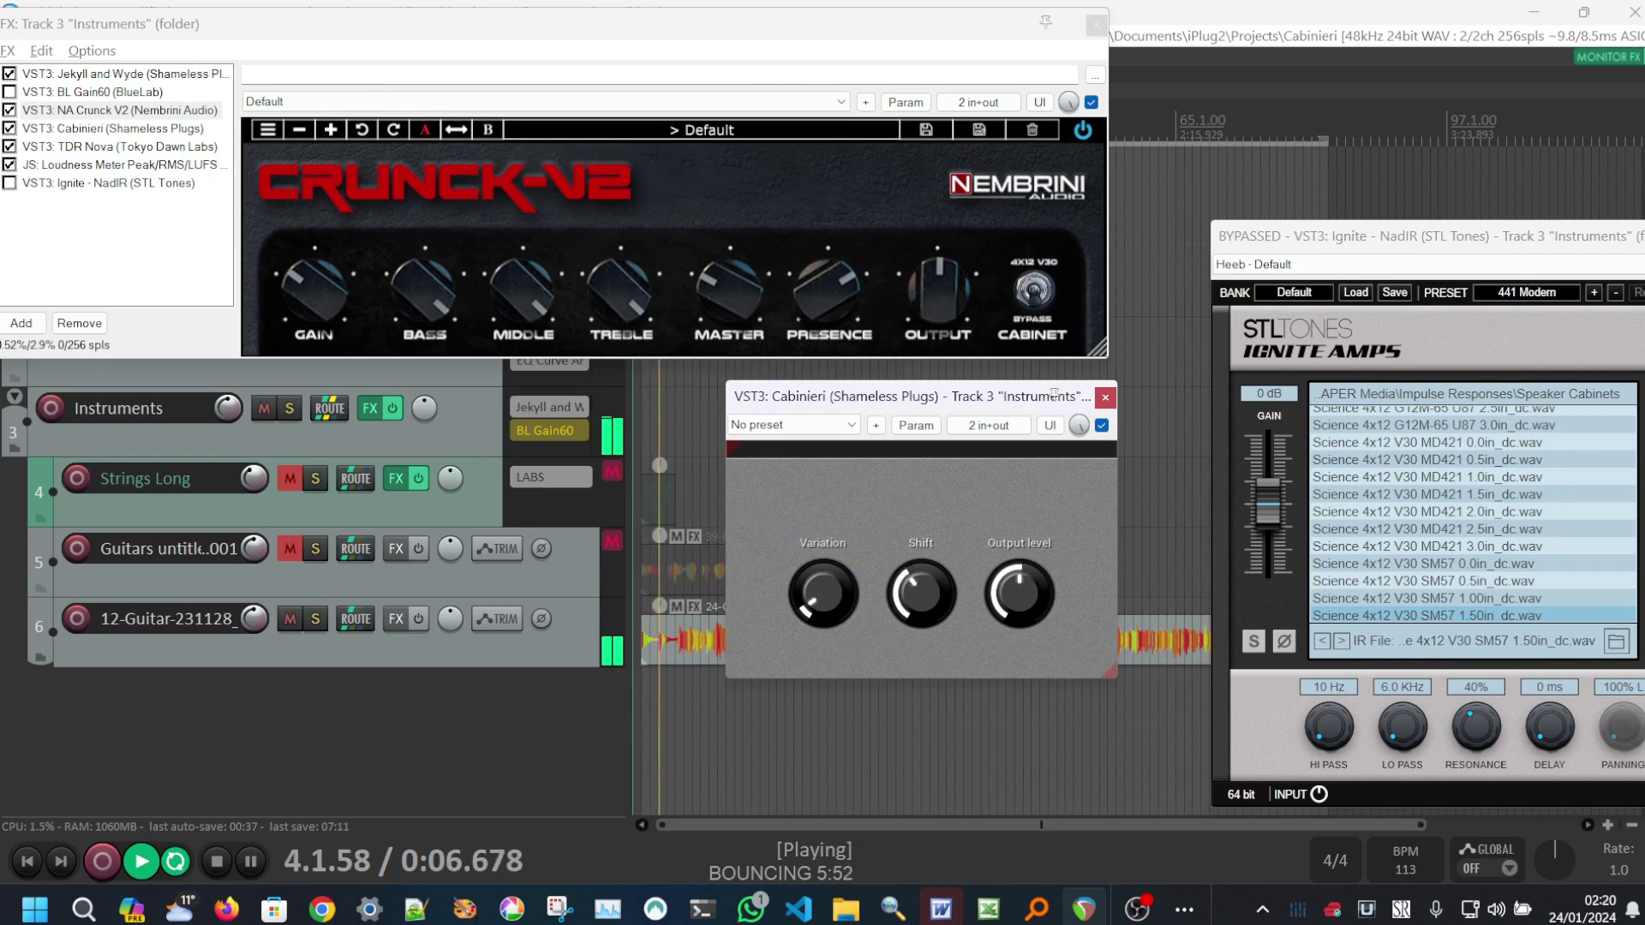